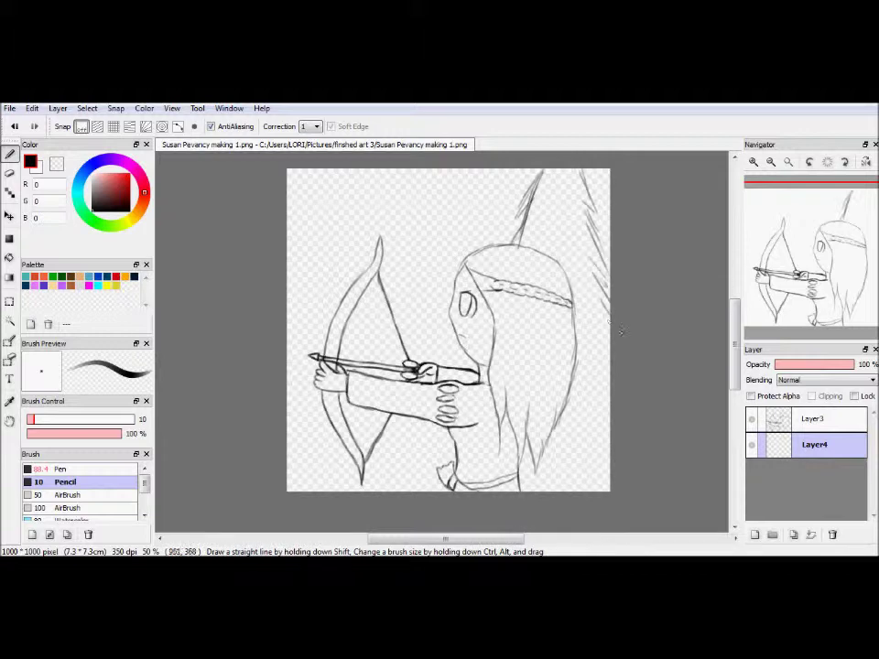
# Step: Sketch pine trees behind the archer on Layer4, hiding Layer3 for part of the drawing and showing it again
pyautogui.moveTo(502, 181)
pyautogui.mouseDown()
pyautogui.moveTo(467, 251)
pyautogui.moveTo(502, 202)
pyautogui.moveTo(474, 240)
pyautogui.moveTo(513, 218)
pyautogui.moveTo(620, 200)
pyautogui.moveTo(458, 229)
pyautogui.moveTo(458, 211)
pyautogui.moveTo(441, 246)
pyautogui.moveTo(434, 330)
pyautogui.moveTo(400, 235)
pyautogui.moveTo(422, 192)
pyautogui.moveTo(444, 273)
pyautogui.moveTo(395, 240)
pyautogui.moveTo(397, 285)
pyautogui.moveTo(370, 364)
pyautogui.moveTo(398, 414)
pyautogui.moveTo(474, 339)
pyautogui.moveTo(472, 405)
pyautogui.mouseUp()
pyautogui.click(751, 418)
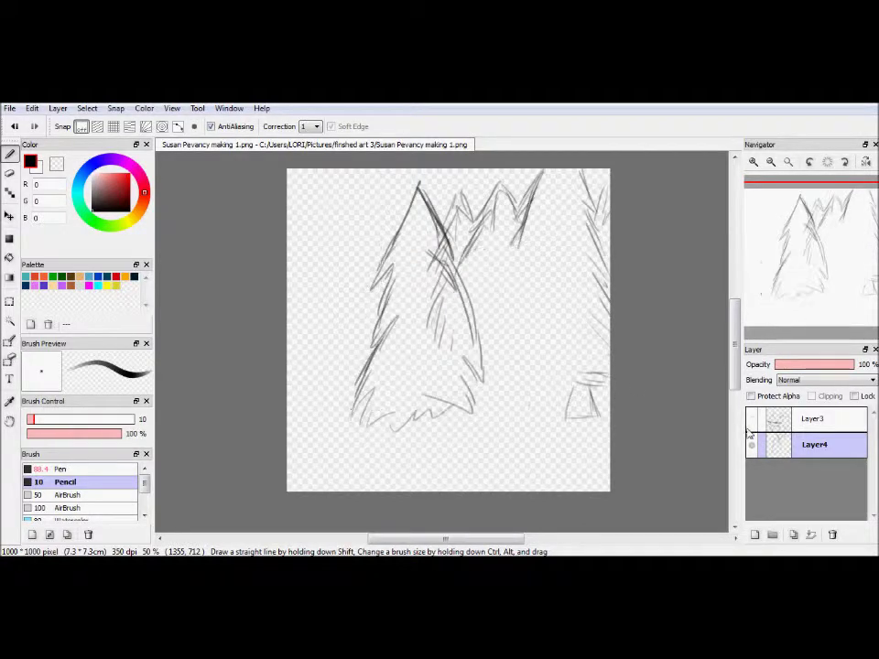
pyautogui.moveTo(533, 353)
pyautogui.mouseDown()
pyautogui.moveTo(524, 402)
pyautogui.moveTo(586, 389)
pyautogui.moveTo(486, 256)
pyautogui.moveTo(322, 229)
pyautogui.moveTo(384, 229)
pyautogui.moveTo(375, 210)
pyautogui.moveTo(316, 275)
pyautogui.moveTo(321, 266)
pyautogui.moveTo(434, 385)
pyautogui.mouseUp()
pyautogui.click(751, 418)
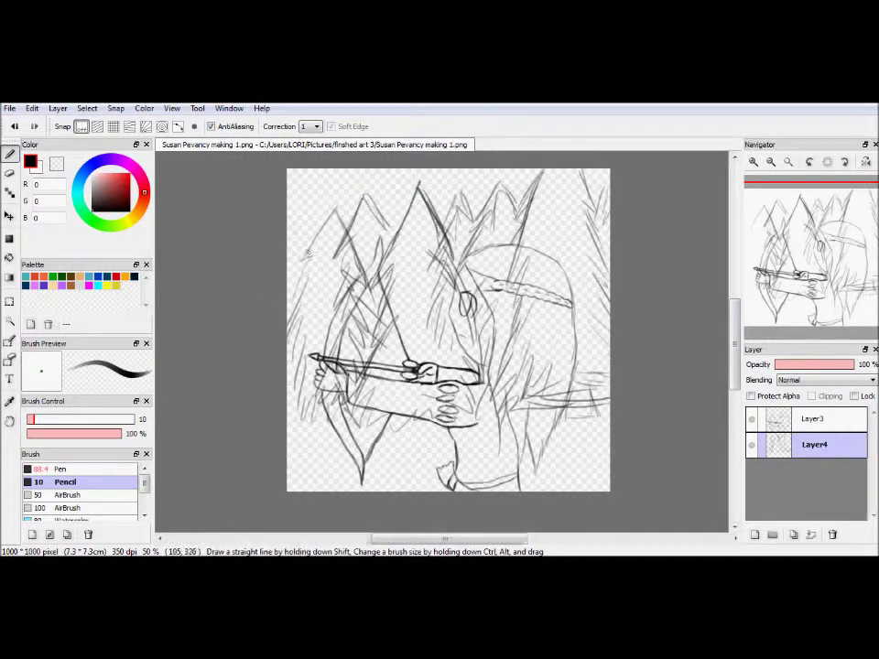
# Step: Sketch a sun and rounded clouds in the sky above the pine trees
pyautogui.moveTo(309, 176)
pyautogui.mouseDown()
pyautogui.moveTo(339, 182)
pyautogui.moveTo(321, 207)
pyautogui.moveTo(371, 182)
pyautogui.mouseUp()
pyautogui.moveTo(305, 209)
pyautogui.mouseDown()
pyautogui.moveTo(316, 187)
pyautogui.moveTo(357, 197)
pyautogui.moveTo(414, 172)
pyautogui.mouseUp()
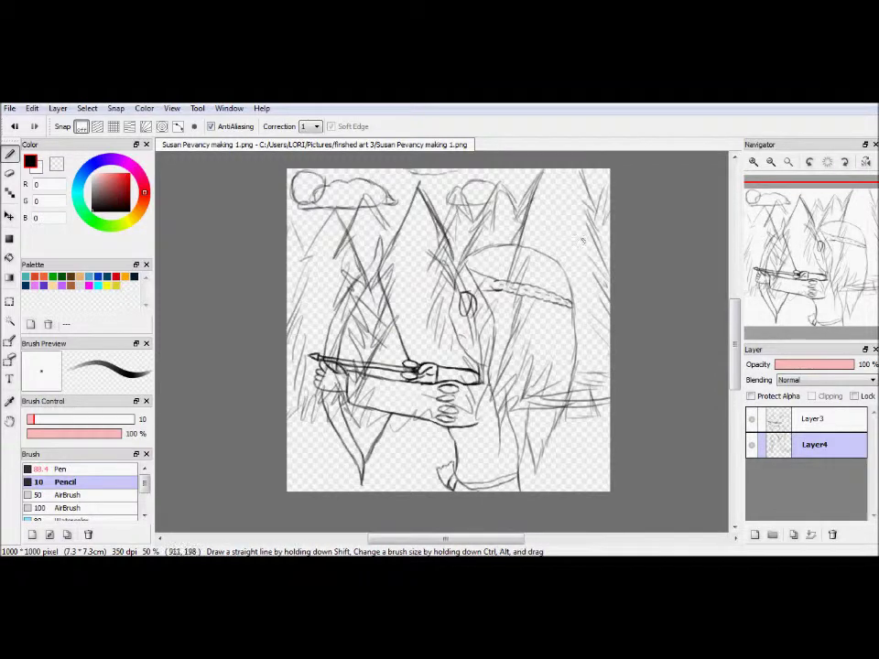
# Step: Sketch the round objects beside the archer's hair at the canvas's right edge, with dark shading strokes between them
pyautogui.scroll(1, 473, 317)
pyautogui.moveTo(472, 317)
pyautogui.mouseDown()
pyautogui.moveTo(533, 346)
pyautogui.moveTo(512, 354)
pyautogui.moveTo(463, 404)
pyautogui.moveTo(506, 397)
pyautogui.moveTo(485, 303)
pyautogui.mouseUp()
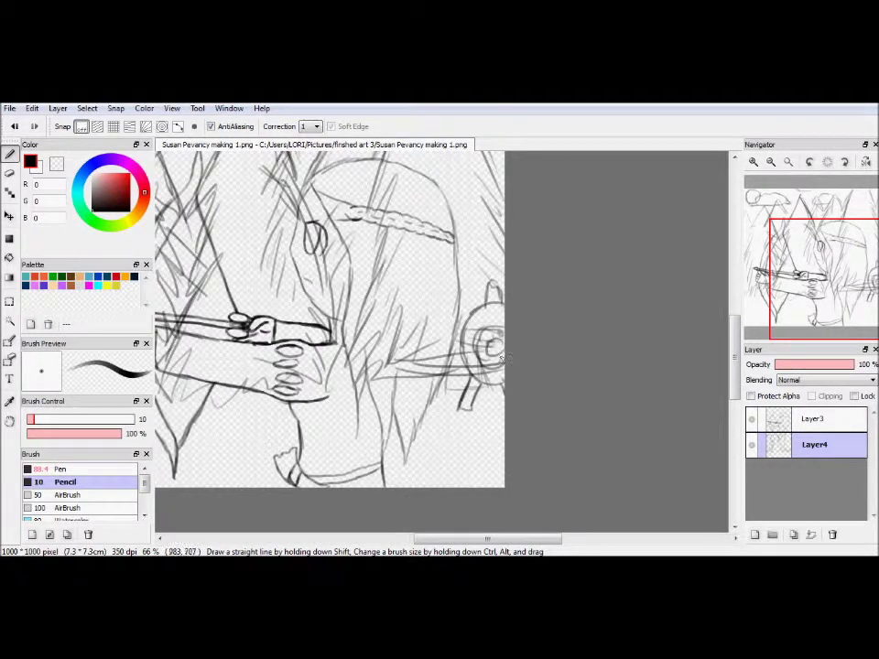
pyautogui.moveTo(438, 428); pyautogui.dragTo(562, 433)
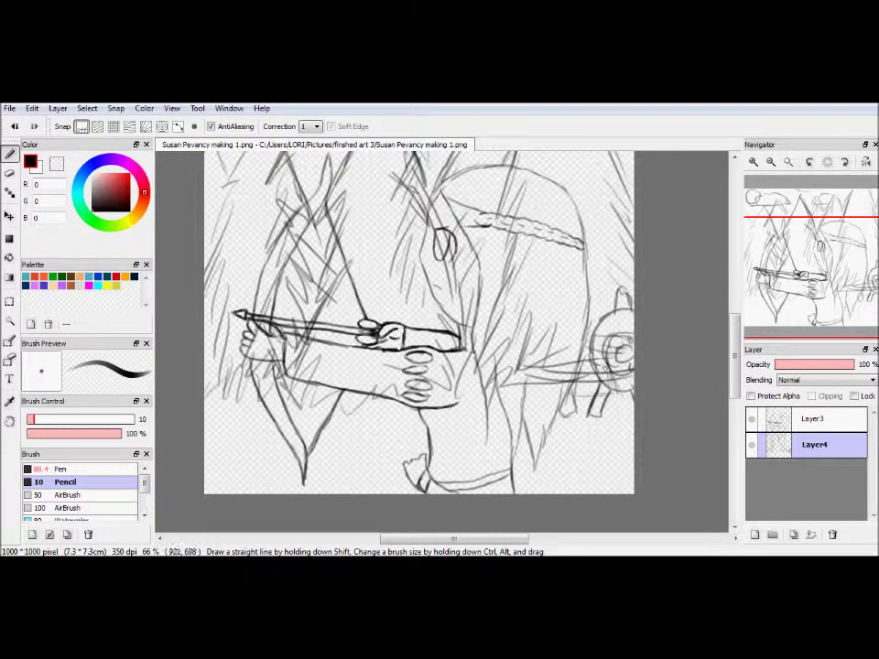
pyautogui.moveTo(595, 366)
pyautogui.mouseDown()
pyautogui.moveTo(588, 404)
pyautogui.moveTo(590, 385)
pyautogui.moveTo(606, 385)
pyautogui.mouseUp()
pyautogui.scroll(3, 630, 388)
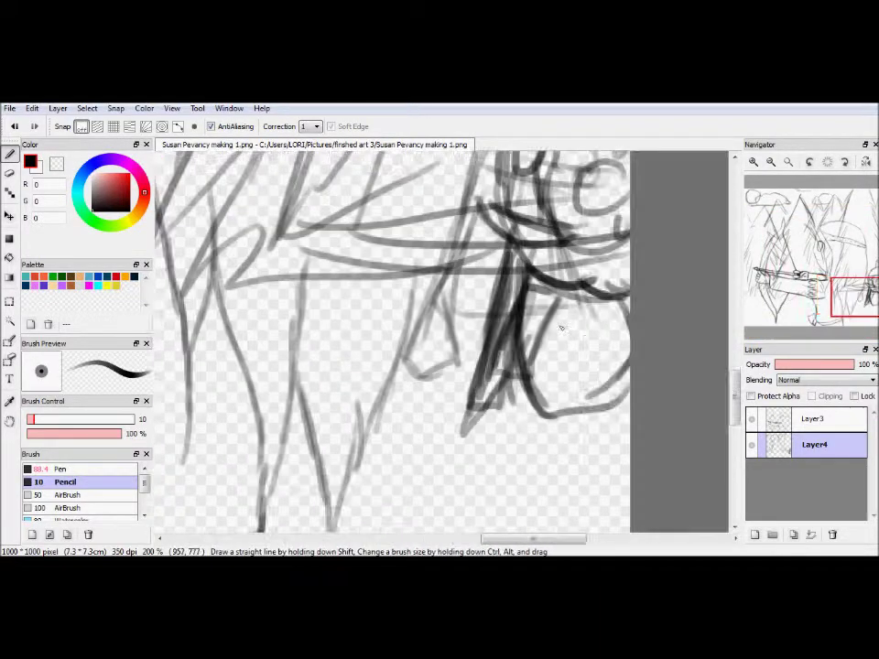
pyautogui.moveTo(584, 301)
pyautogui.mouseDown()
pyautogui.moveTo(569, 366)
pyautogui.moveTo(596, 370)
pyautogui.moveTo(606, 328)
pyautogui.moveTo(598, 362)
pyautogui.moveTo(546, 342)
pyautogui.moveTo(564, 384)
pyautogui.mouseUp()
# Step: Erase the background lines crossing the archer's hair and arms, using a size 24 eraser for the narrow bow limb
pyautogui.click(772, 161)
pyautogui.click(771, 161)
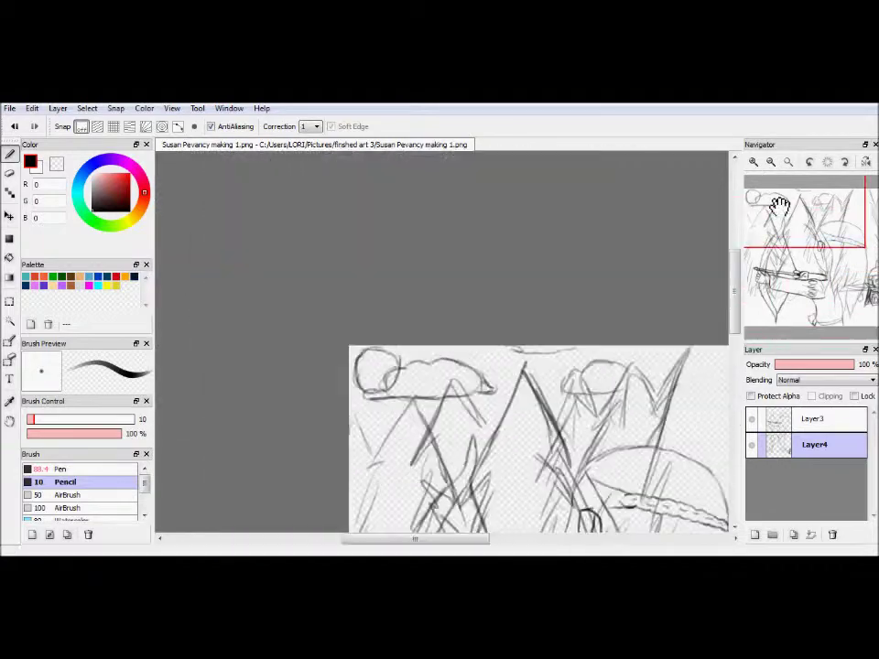
pyautogui.moveTo(778, 202); pyautogui.dragTo(806, 247)
pyautogui.press('e')
pyautogui.moveTo(67, 416); pyautogui.dragTo(80, 418)
pyautogui.moveTo(489, 355)
pyautogui.mouseDown()
pyautogui.moveTo(476, 434)
pyautogui.moveTo(466, 414)
pyautogui.moveTo(526, 394)
pyautogui.mouseUp()
pyautogui.moveTo(414, 373)
pyautogui.mouseDown()
pyautogui.moveTo(312, 407)
pyautogui.moveTo(333, 416)
pyautogui.mouseUp()
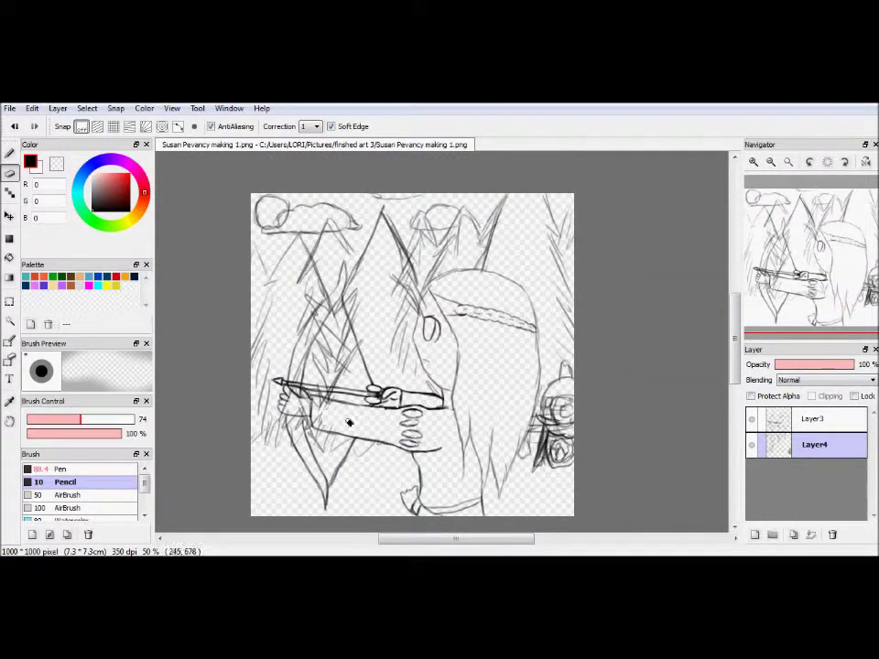
pyautogui.moveTo(79, 418); pyautogui.dragTo(43, 419)
pyautogui.moveTo(322, 327); pyautogui.dragTo(305, 446)
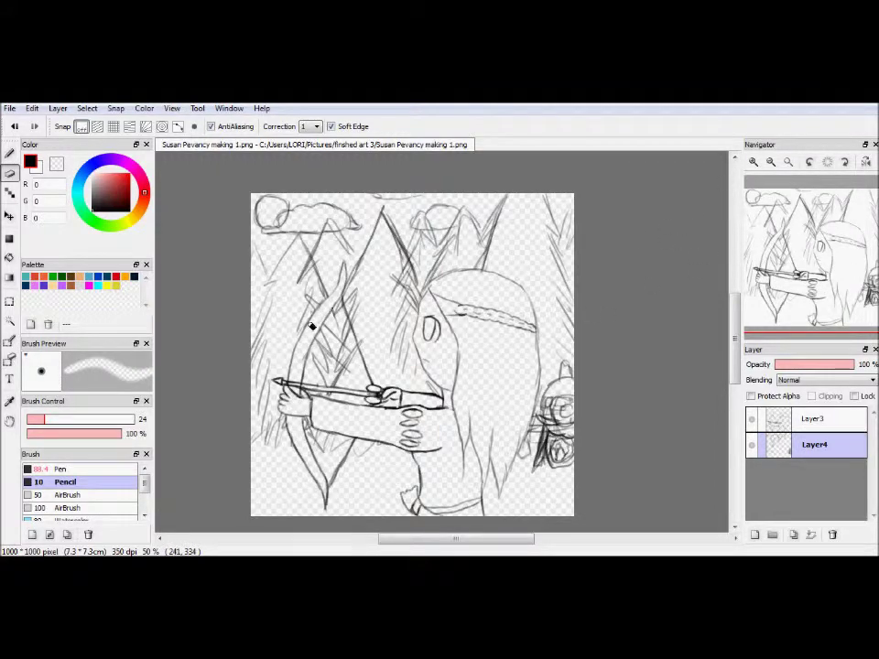
# Step: Sketch grass tufts on the ground and a hatched block behind the lower part of the bow
pyautogui.scroll(1, 316, 319)
pyautogui.press('b')
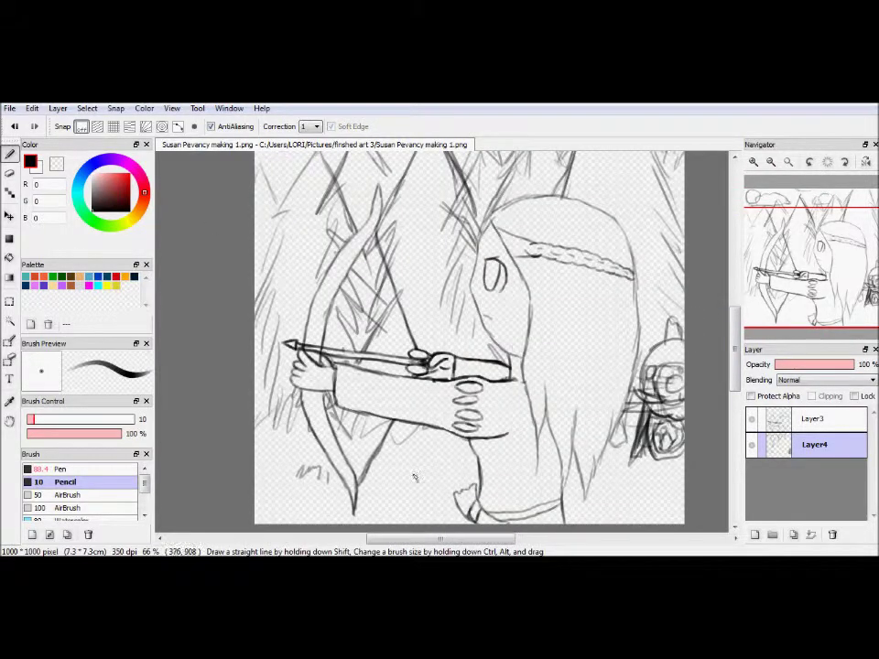
pyautogui.moveTo(296, 413)
pyautogui.mouseDown()
pyautogui.moveTo(275, 407)
pyautogui.moveTo(284, 430)
pyautogui.moveTo(307, 421)
pyautogui.moveTo(268, 403)
pyautogui.mouseUp()
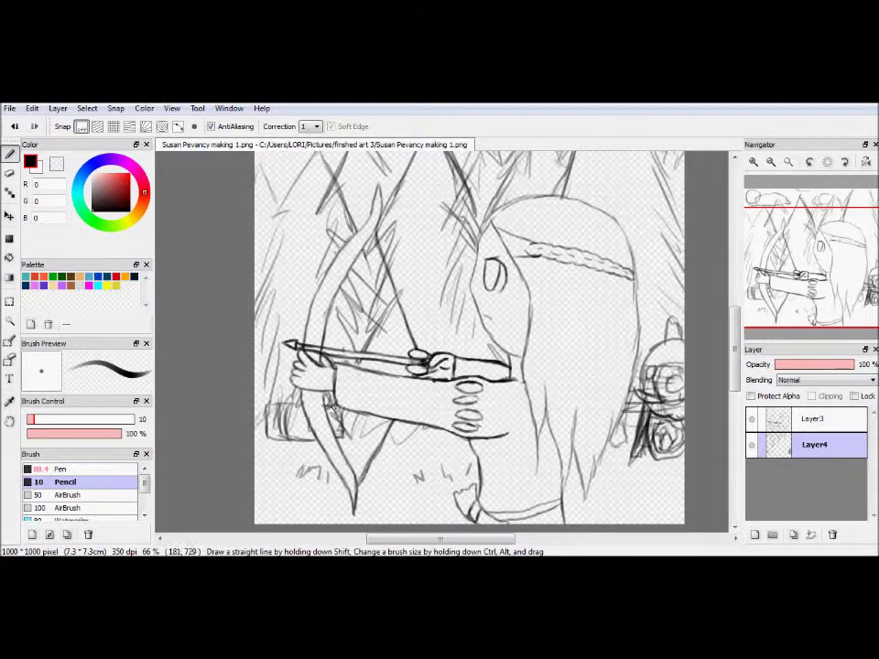
# Step: Save the drawing as a new file named Susan Pevancy making 2.png
pyautogui.scroll(-1, 775, 239)
pyautogui.click(813, 418)
pyautogui.hotkey('ctrl', 'shift', 's')
pyautogui.click(242, 485)
pyautogui.press('BackSpace')
pyautogui.write('2')
pyautogui.press('Return')
# Step: Add a new top layer for the line art and fade the sketch layers, with Layer3 at 51% opacity
pyautogui.click(806, 470)
pyautogui.click(812, 419)
pyautogui.scroll(1, 767, 300)
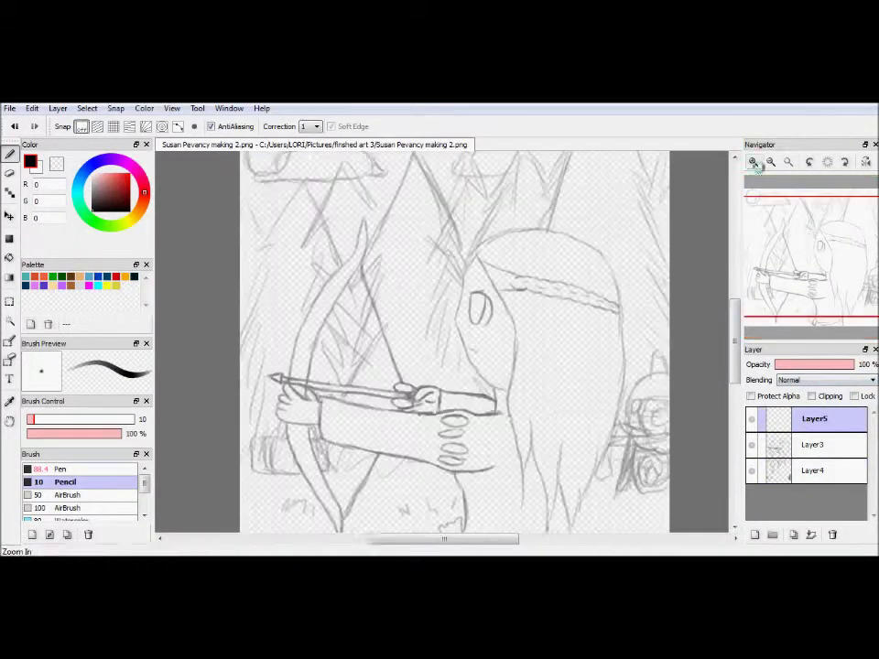
# Step: Sketch the drawing arm's elbow behind the hair on Layer3 and erase the stretch crossing the hair
pyautogui.click(813, 444)
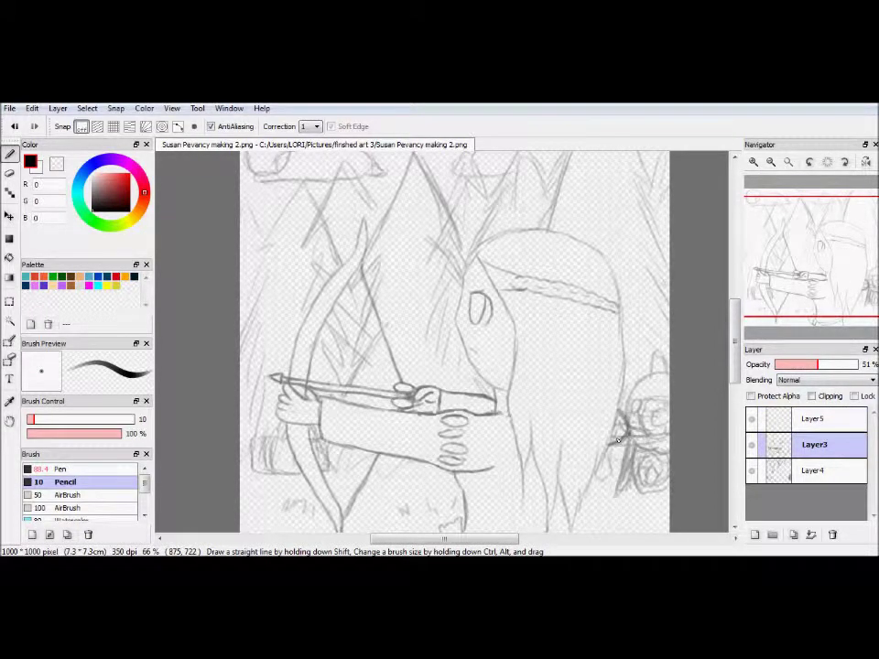
pyautogui.moveTo(498, 399); pyautogui.dragTo(623, 417)
pyautogui.press('e')
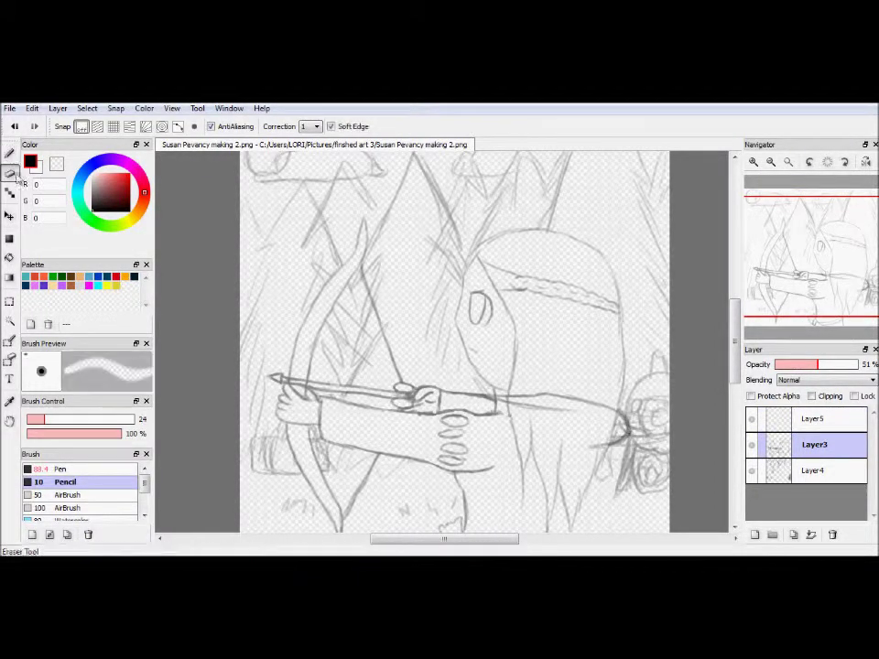
pyautogui.moveTo(540, 400); pyautogui.dragTo(604, 422)
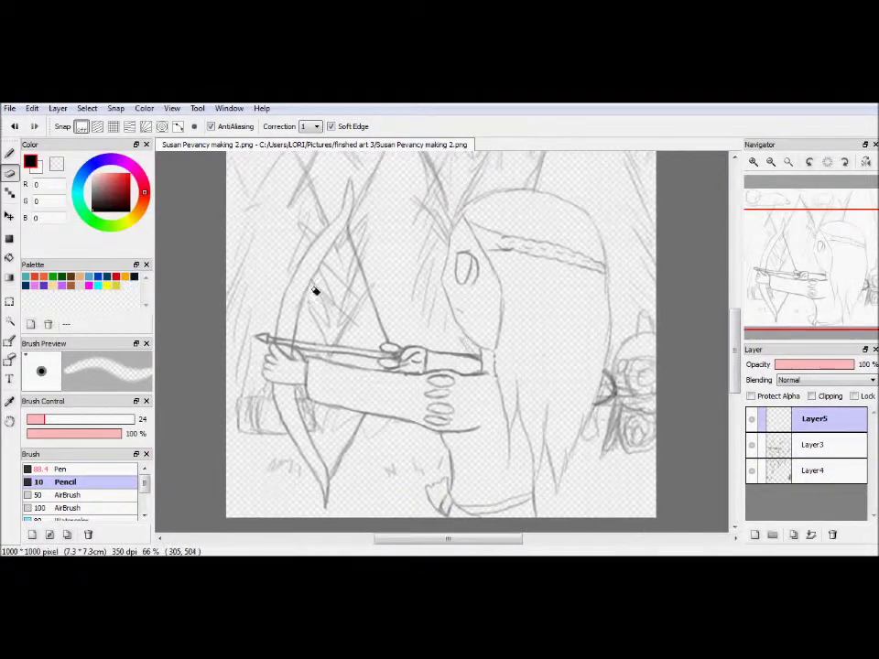
# Step: Ink the front edge of the hair beside the face on Layer5 with the Pen brush at about size 10
pyautogui.press('n')
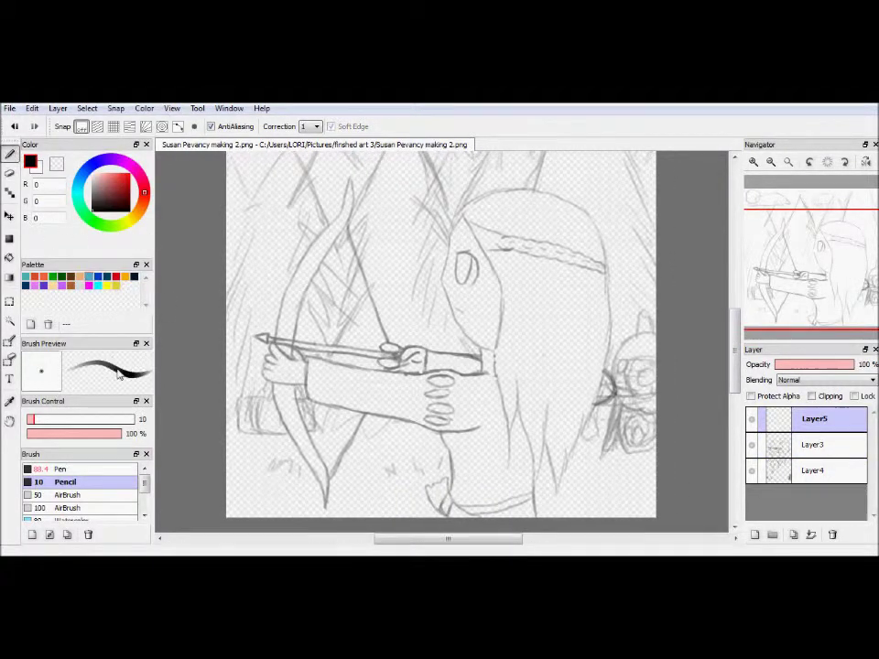
pyautogui.press('n')
pyautogui.click(42, 423)
pyautogui.moveTo(36, 423); pyautogui.dragTo(31, 423)
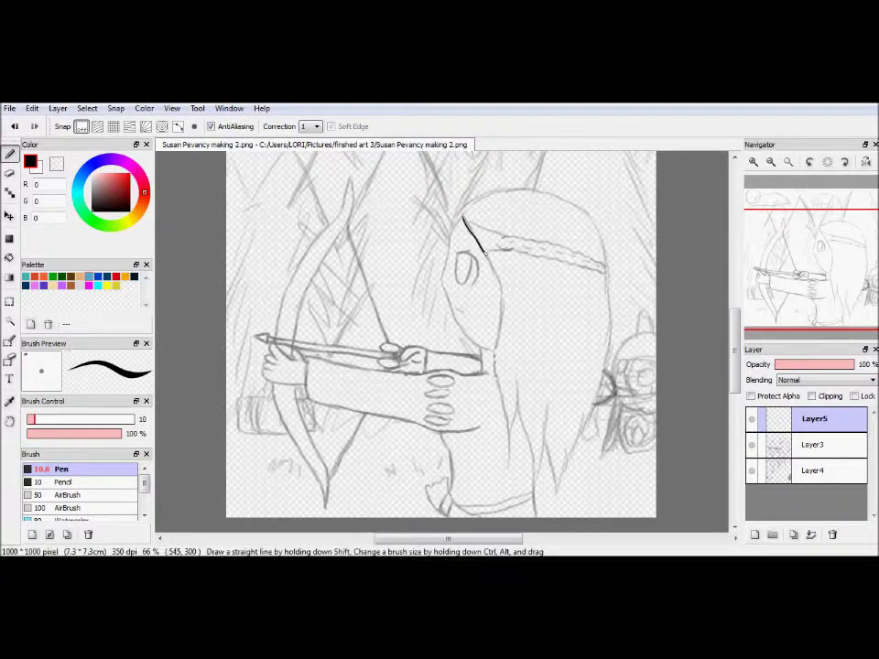
pyautogui.scroll(4, 555, 350)
pyautogui.moveTo(359, 225)
pyautogui.mouseDown()
pyautogui.moveTo(415, 315)
pyautogui.moveTo(452, 460)
pyautogui.moveTo(441, 516)
pyautogui.mouseUp()
# Step: Ink the pointed locks at the hair's lower end and the outer edge down the back
pyautogui.moveTo(822, 245); pyautogui.dragTo(830, 285)
pyautogui.moveTo(396, 153)
pyautogui.mouseDown()
pyautogui.moveTo(383, 264)
pyautogui.moveTo(415, 481)
pyautogui.mouseUp()
pyautogui.moveTo(431, 324)
pyautogui.mouseDown()
pyautogui.moveTo(408, 458)
pyautogui.moveTo(436, 339)
pyautogui.moveTo(416, 464)
pyautogui.mouseUp()
pyautogui.hotkey('ctrl', 'z')
pyautogui.moveTo(836, 286); pyautogui.dragTo(845, 299)
pyautogui.moveTo(436, 281); pyautogui.dragTo(406, 502)
pyautogui.moveTo(365, 301); pyautogui.dragTo(407, 502)
pyautogui.moveTo(317, 272); pyautogui.dragTo(346, 374)
pyautogui.moveTo(359, 285); pyautogui.dragTo(343, 371)
pyautogui.moveTo(384, 247); pyautogui.dragTo(349, 337)
pyautogui.click(770, 161)
pyautogui.moveTo(503, 229)
pyautogui.mouseDown()
pyautogui.moveTo(508, 385)
pyautogui.moveTo(477, 495)
pyautogui.mouseUp()
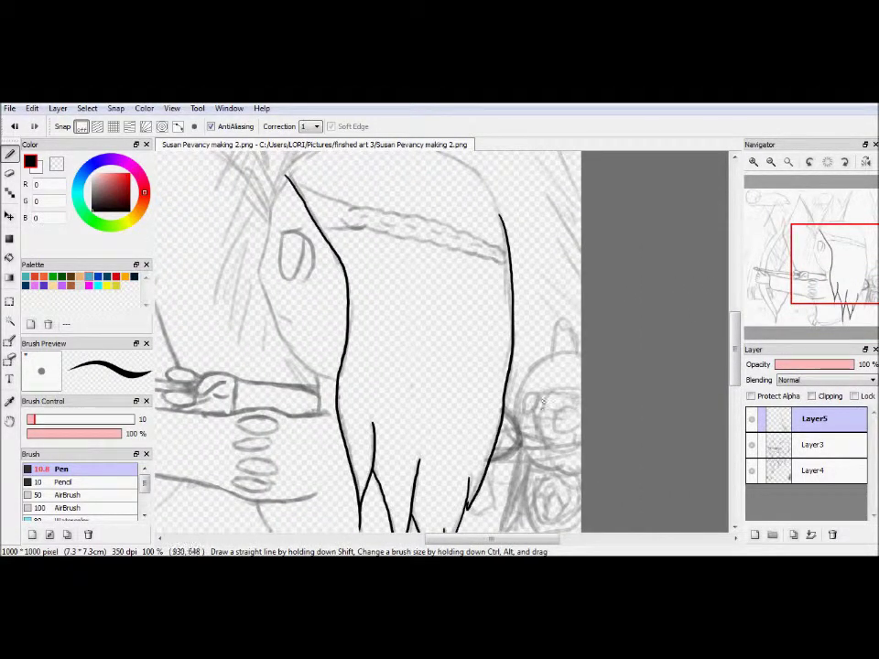
# Step: Ink the crown of the head from the forehead over to the back of the hair
pyautogui.click(753, 161)
pyautogui.moveTo(807, 198); pyautogui.dragTo(802, 193)
pyautogui.moveTo(480, 290)
pyautogui.mouseDown()
pyautogui.moveTo(569, 363)
pyautogui.moveTo(489, 301)
pyautogui.moveTo(362, 278)
pyautogui.moveTo(261, 328)
pyautogui.moveTo(240, 383)
pyautogui.moveTo(256, 337)
pyautogui.moveTo(253, 319)
pyautogui.moveTo(394, 295)
pyautogui.mouseUp()
pyautogui.hotkey('ctrl', 'z')
pyautogui.press('e')
pyautogui.press('b')
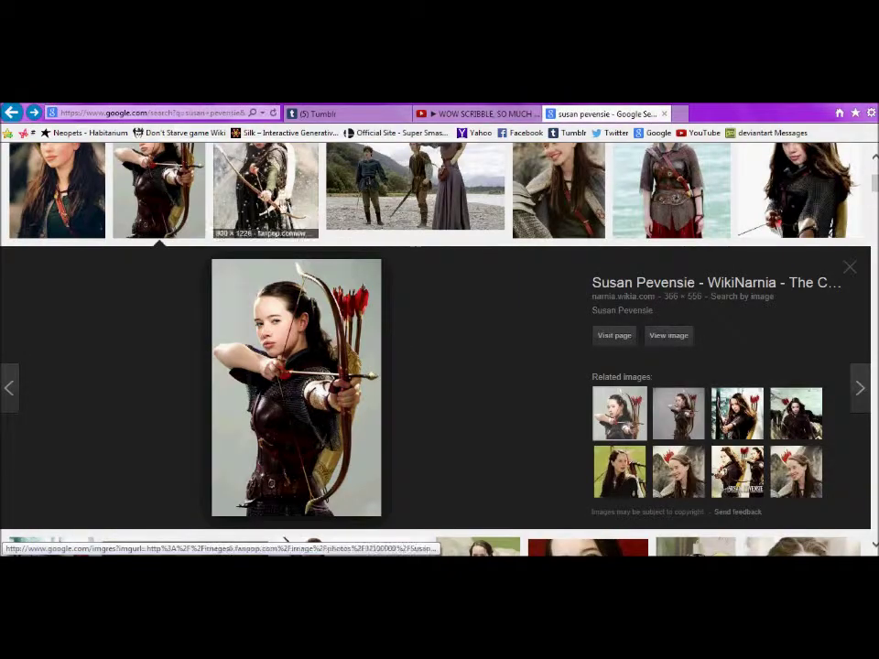
# Step: Switch to the browser and examine the full-size photo of Susan Pevensie aiming her bow beside two companions
pyautogui.click(408, 193)
pyautogui.click(397, 302)
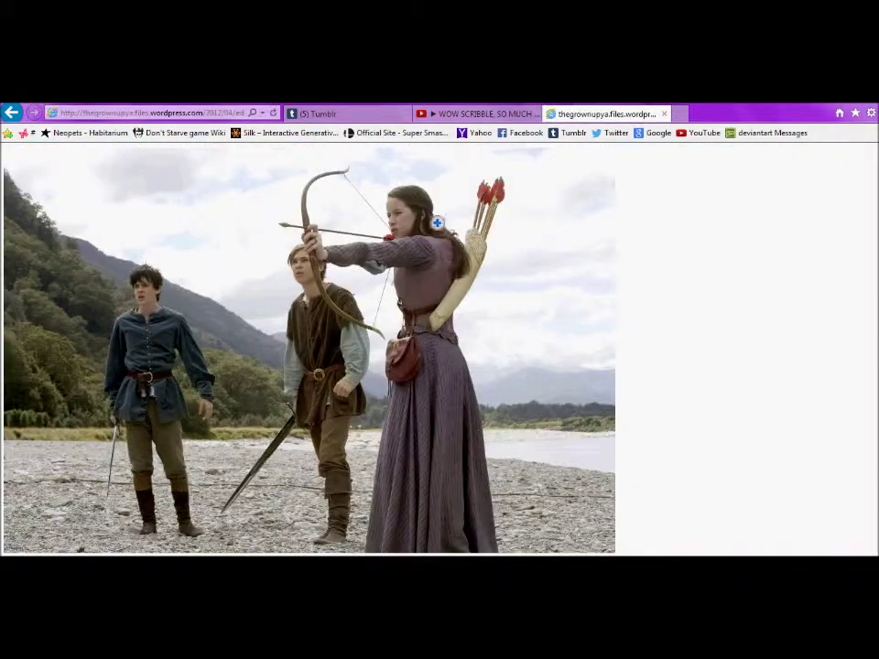
pyautogui.click(397, 302)
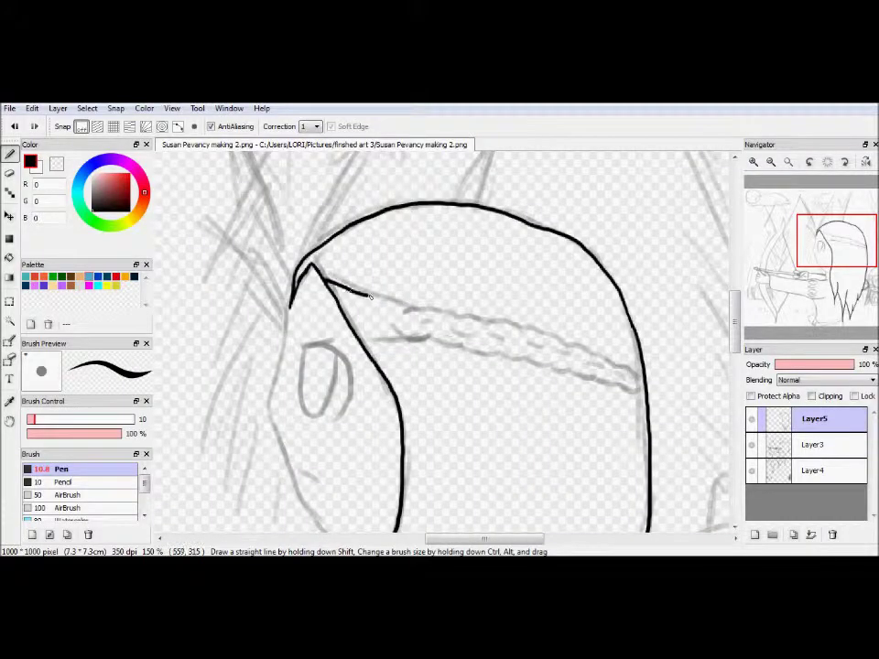
# Step: Ink the scalloped upper and lower edges of the braid across the hair and close its rear end
pyautogui.moveTo(454, 316); pyautogui.dragTo(528, 327)
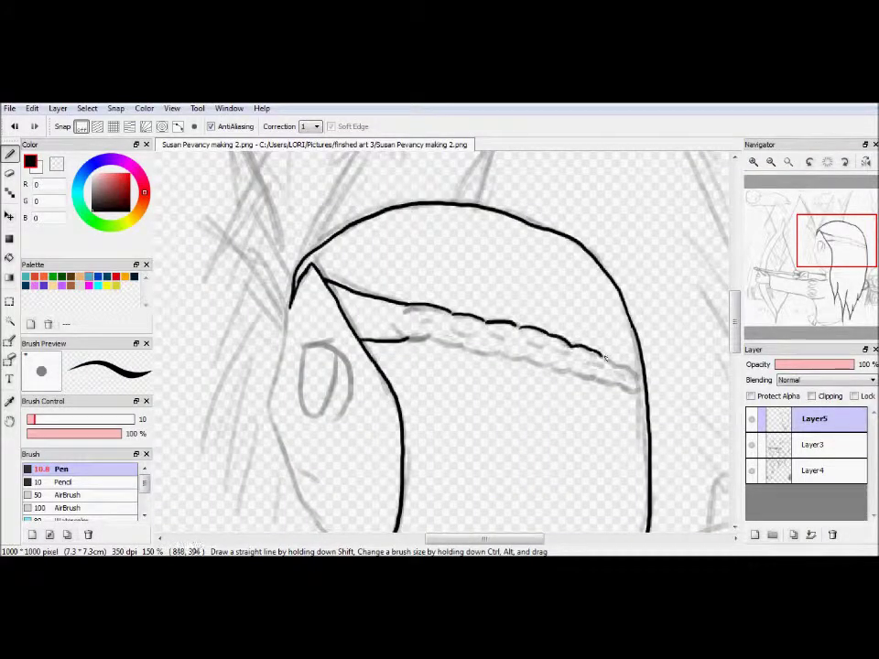
pyautogui.moveTo(466, 348); pyautogui.dragTo(561, 366)
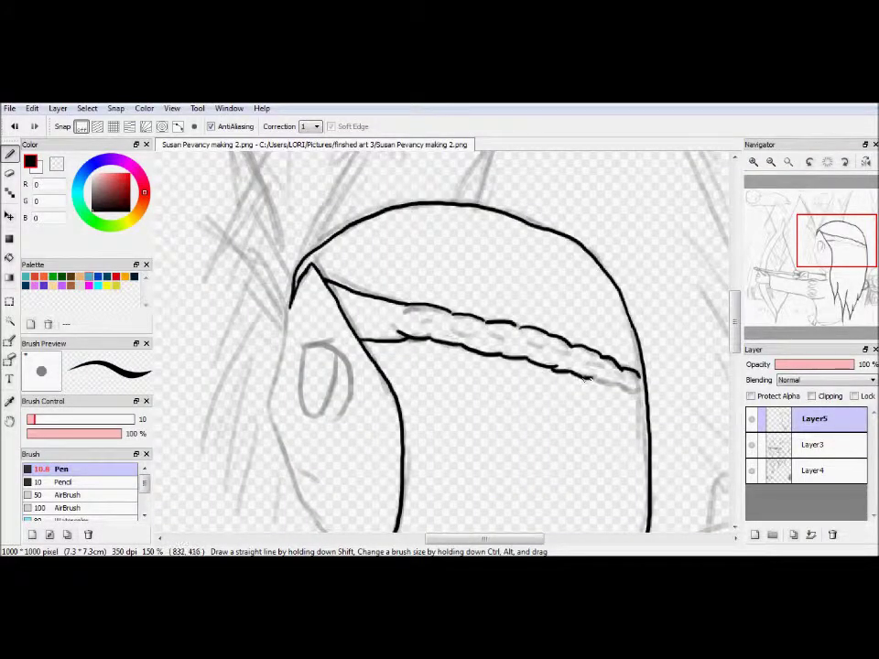
pyautogui.moveTo(647, 386)
pyautogui.mouseDown()
pyautogui.moveTo(653, 472)
pyautogui.moveTo(829, 290)
pyautogui.moveTo(494, 304)
pyautogui.moveTo(492, 418)
pyautogui.mouseUp()
# Step: Erase the hair outline crossing the braid's rear end with a size 9 eraser and turn off its soft edge
pyautogui.press('e')
pyautogui.press('[')
pyautogui.press('[')
pyautogui.press('[')
pyautogui.press('[')
pyautogui.press('[')
pyautogui.press('[')
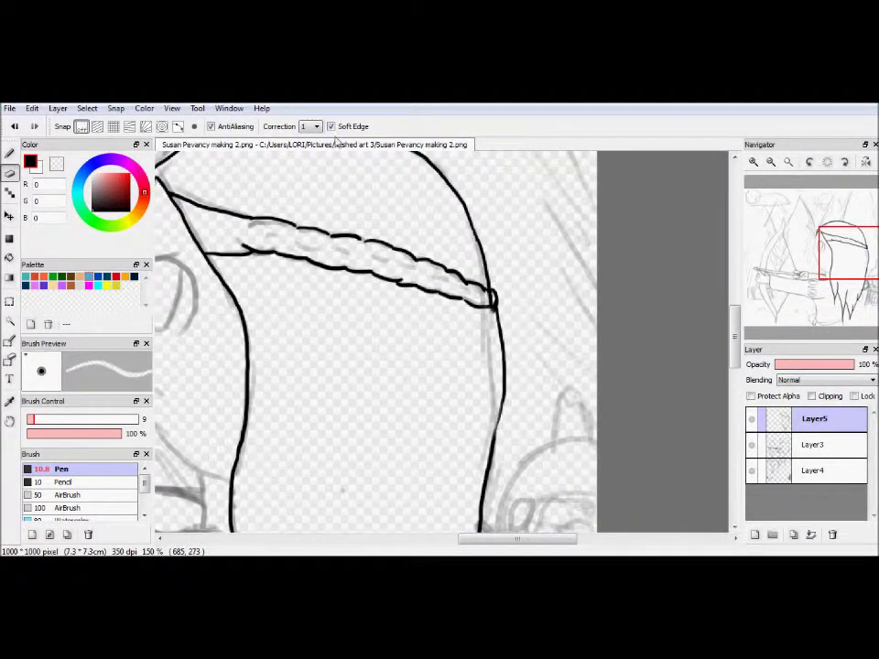
# Step: Ink the strand hanging below the braid's end and the short weave strokes inside the braid, redoing the rear ones
pyautogui.press('n')
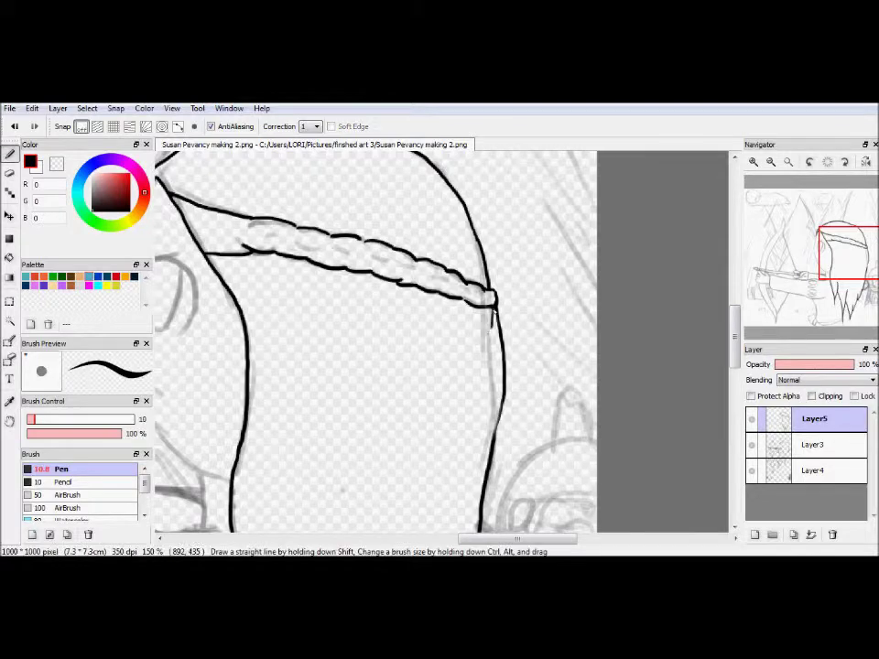
pyautogui.moveTo(500, 411); pyautogui.dragTo(671, 404)
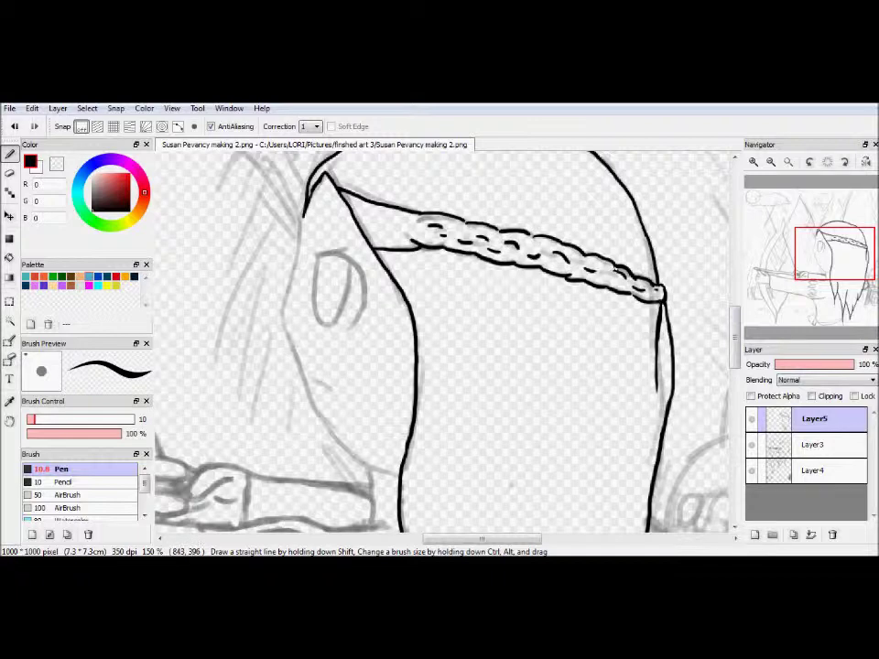
pyautogui.press('e')
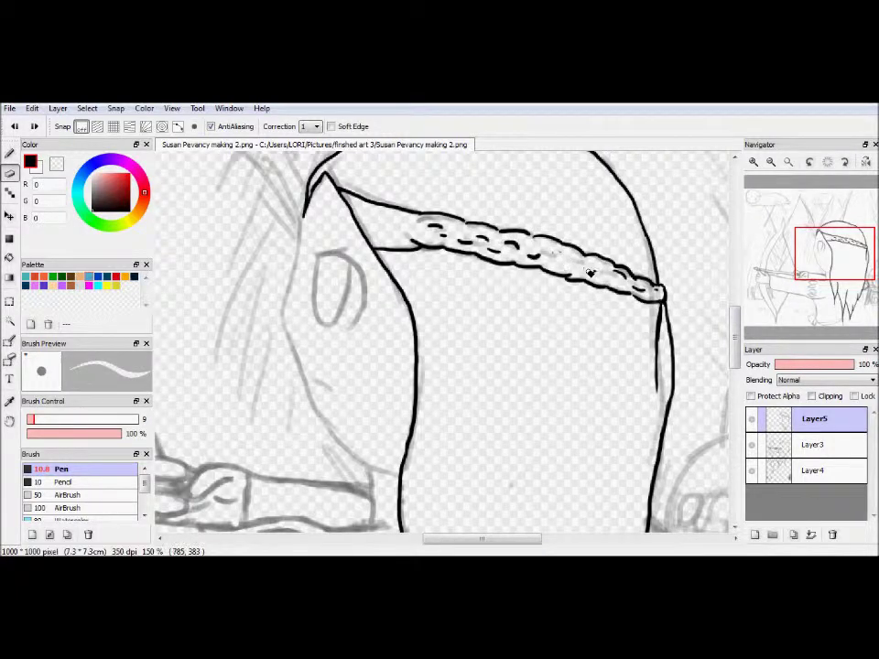
pyautogui.press('b')
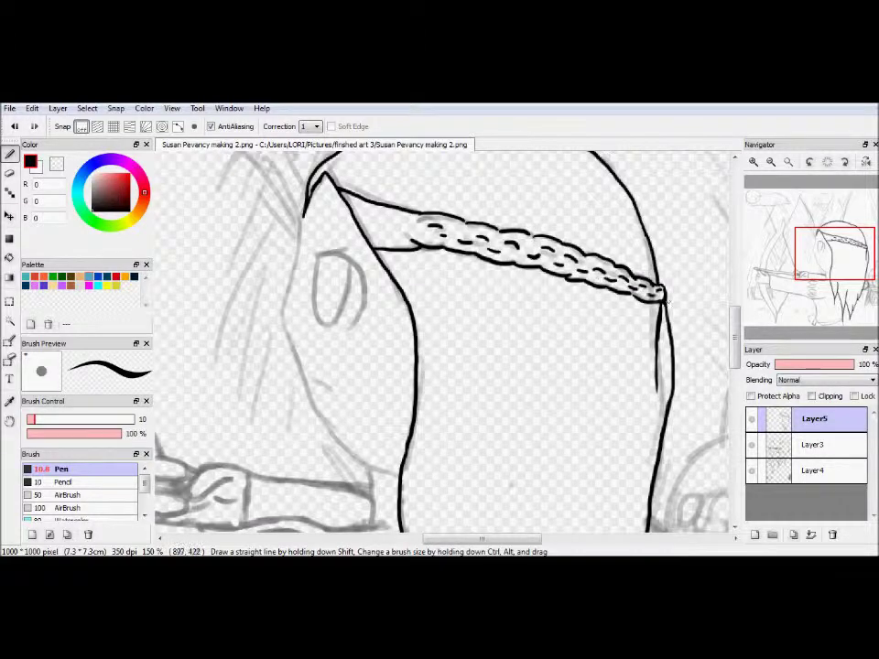
# Step: Ink the face outline from forehead to chin, plus the eye and the short mouth line
pyautogui.moveTo(779, 249); pyautogui.dragTo(770, 246)
pyautogui.moveTo(358, 249)
pyautogui.mouseDown()
pyautogui.moveTo(341, 328)
pyautogui.moveTo(398, 472)
pyautogui.moveTo(451, 502)
pyautogui.mouseUp()
pyautogui.scroll(1, 452, 501)
pyautogui.moveTo(407, 249); pyautogui.dragTo(462, 338)
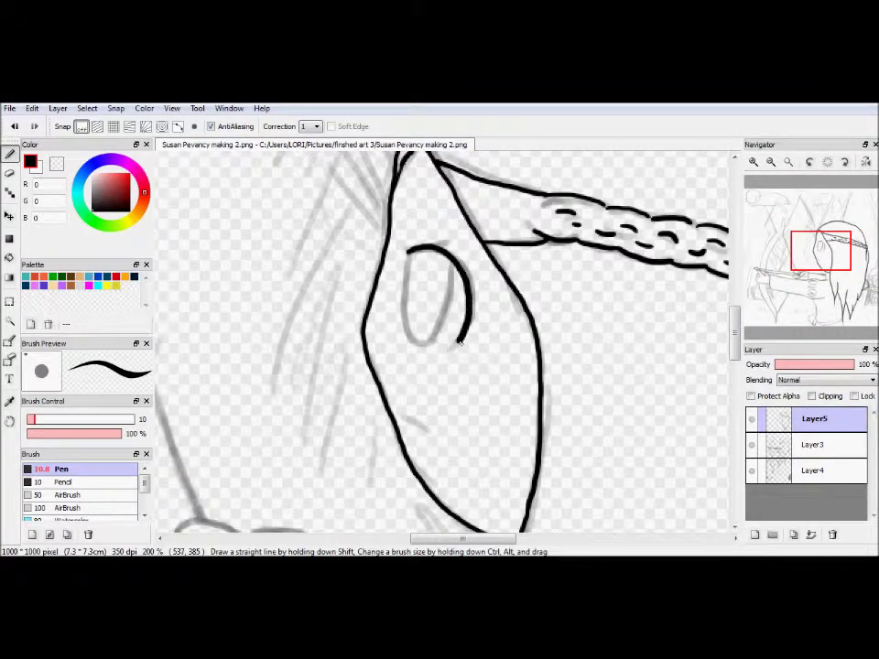
pyautogui.moveTo(409, 249); pyautogui.dragTo(428, 345)
pyautogui.moveTo(402, 418); pyautogui.dragTo(428, 431)
# Step: Ink the neck and collar lines between the chin, the hair and the shoulder
pyautogui.moveTo(816, 251); pyautogui.dragTo(817, 279)
pyautogui.moveTo(494, 268); pyautogui.dragTo(494, 343)
pyautogui.scroll(-1, 445, 351)
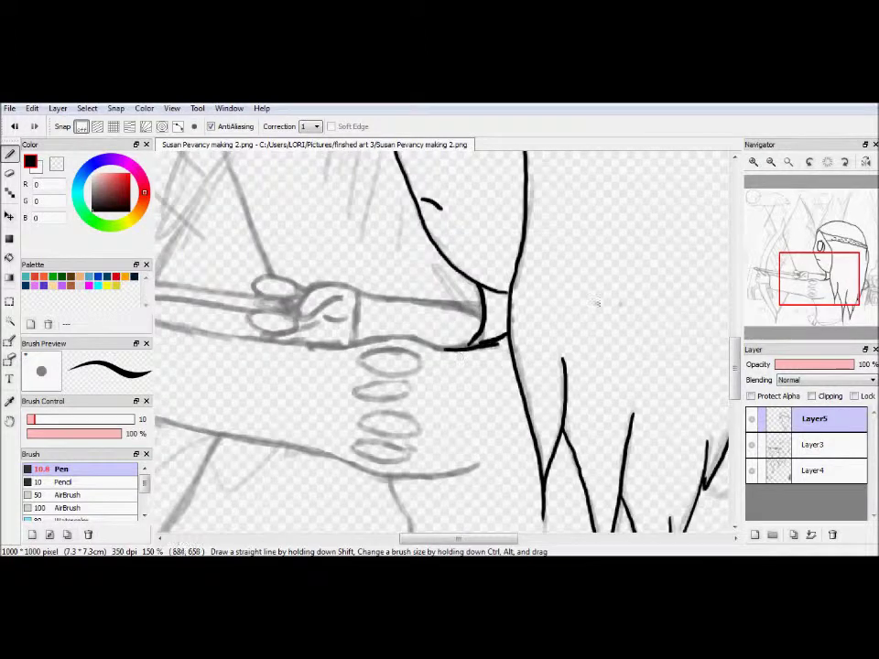
# Step: Ink the outstretched sleeve with its four oval shoulder details, and the drawing arm with its hand and fingers
pyautogui.moveTo(400, 341); pyautogui.dragTo(156, 325)
pyautogui.moveTo(156, 420)
pyautogui.mouseDown()
pyautogui.moveTo(404, 475)
pyautogui.moveTo(478, 466)
pyautogui.mouseUp()
pyautogui.moveTo(395, 349)
pyautogui.mouseDown()
pyautogui.moveTo(375, 352)
pyautogui.moveTo(371, 386)
pyautogui.mouseUp()
pyautogui.moveTo(401, 423)
pyautogui.mouseDown()
pyautogui.moveTo(387, 441)
pyautogui.moveTo(403, 428)
pyautogui.mouseUp()
pyautogui.moveTo(396, 455)
pyautogui.mouseDown()
pyautogui.moveTo(380, 461)
pyautogui.moveTo(683, 458)
pyautogui.moveTo(643, 458)
pyautogui.mouseUp()
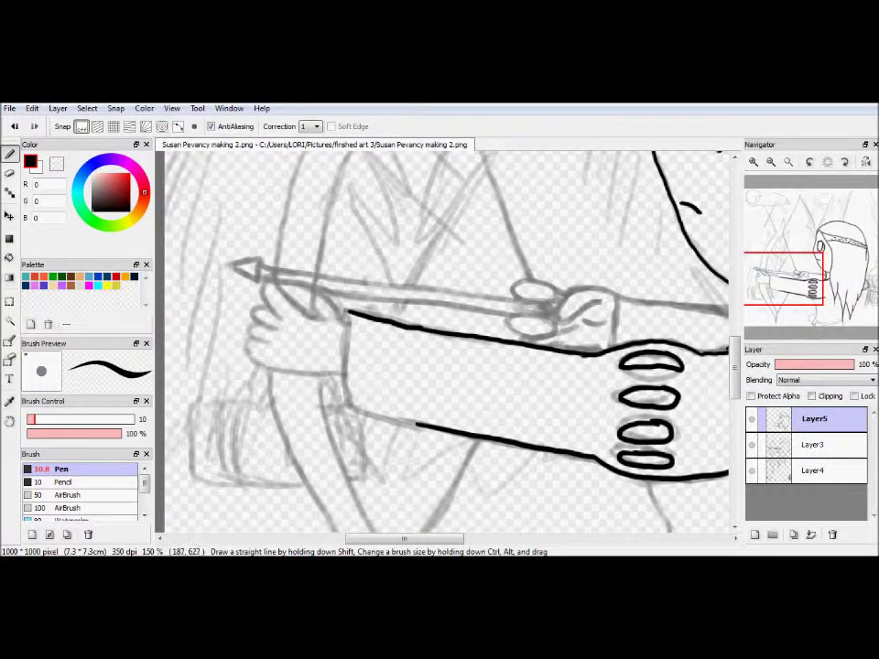
pyautogui.moveTo(617, 298)
pyautogui.mouseDown()
pyautogui.moveTo(455, 323)
pyautogui.moveTo(394, 343)
pyautogui.moveTo(351, 312)
pyautogui.moveTo(375, 337)
pyautogui.mouseUp()
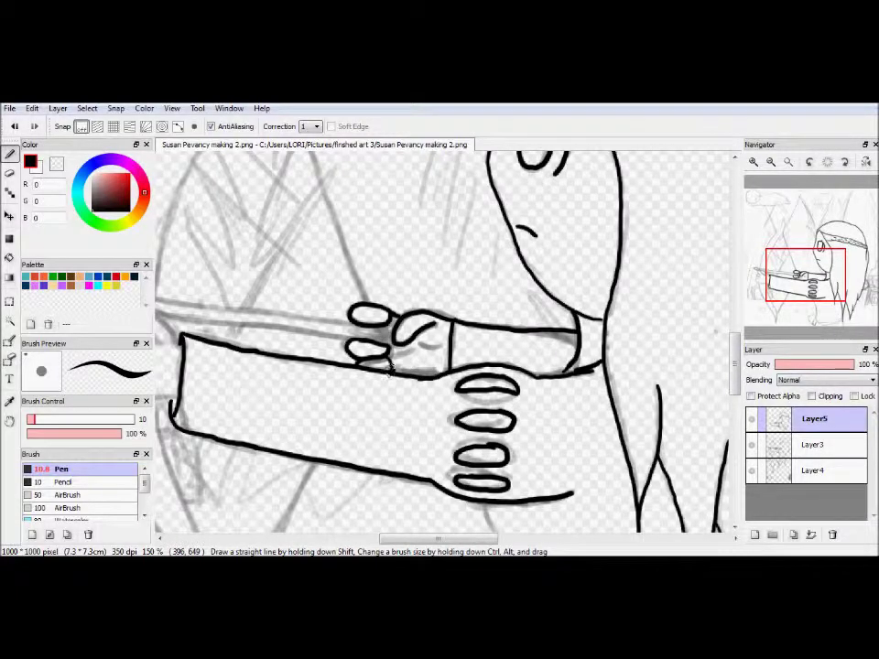
pyautogui.moveTo(394, 339)
pyautogui.mouseDown()
pyautogui.moveTo(531, 394)
pyautogui.moveTo(577, 532)
pyautogui.mouseUp()
# Step: Ink the inner and outer curves of the bow's upper limb and the outer curve of its lower limb
pyautogui.moveTo(471, 180); pyautogui.dragTo(348, 532)
pyautogui.moveTo(786, 239)
pyautogui.mouseDown()
pyautogui.moveTo(808, 264)
pyautogui.moveTo(792, 260)
pyautogui.mouseUp()
pyautogui.scroll(-1, 808, 264)
pyautogui.moveTo(426, 184)
pyautogui.mouseDown()
pyautogui.moveTo(421, 257)
pyautogui.moveTo(341, 433)
pyautogui.mouseUp()
pyautogui.moveTo(419, 191)
pyautogui.mouseDown()
pyautogui.moveTo(309, 394)
pyautogui.moveTo(305, 426)
pyautogui.mouseUp()
pyautogui.moveTo(795, 252); pyautogui.dragTo(783, 287)
pyautogui.moveTo(371, 258)
pyautogui.mouseDown()
pyautogui.moveTo(369, 367)
pyautogui.moveTo(453, 510)
pyautogui.mouseUp()
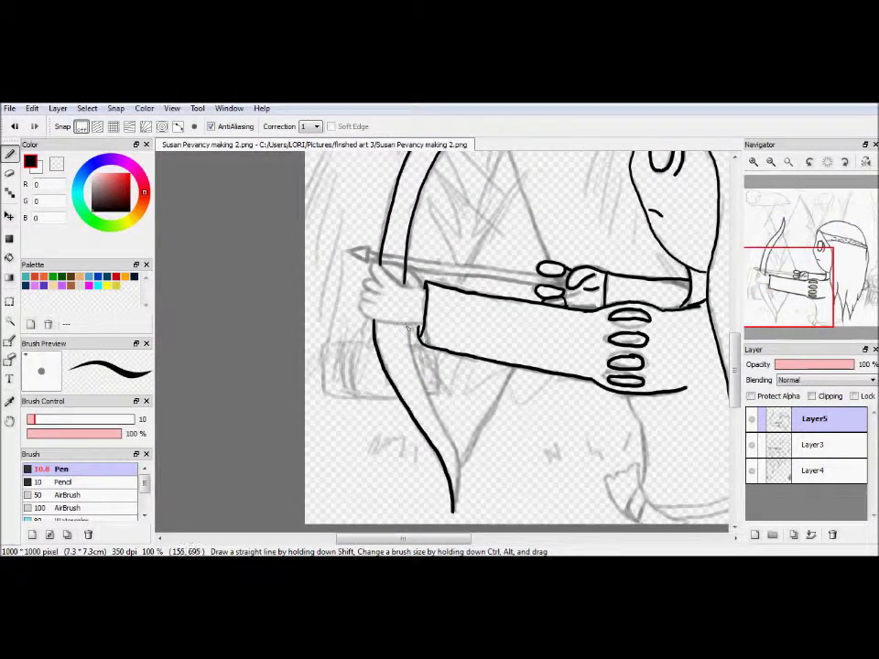
# Step: Ink the hand gripping the bow and the arrow's head and shaft, erasing the overlapping lines
pyautogui.scroll(2, 385, 316)
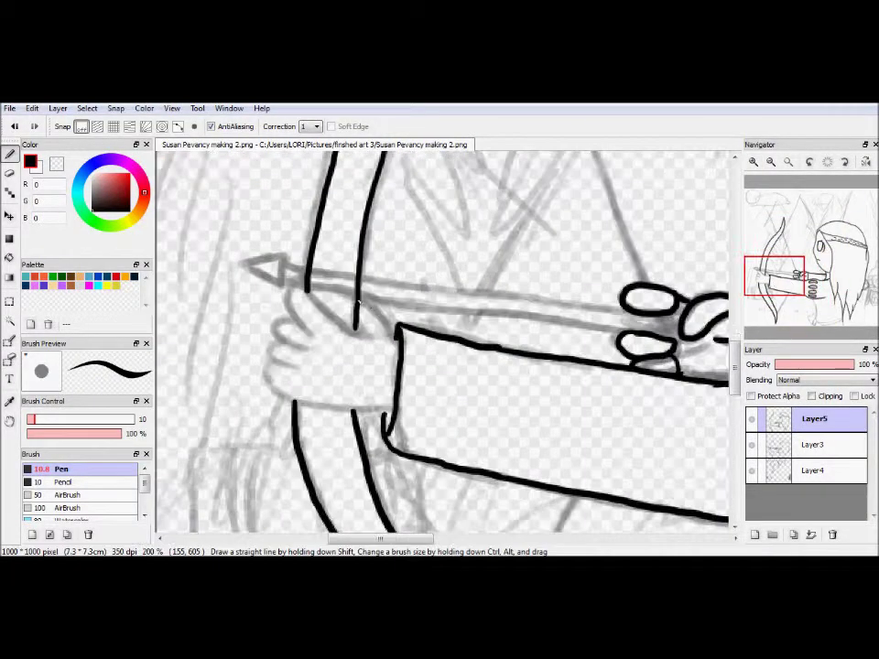
pyautogui.moveTo(298, 288)
pyautogui.mouseDown()
pyautogui.moveTo(270, 385)
pyautogui.moveTo(408, 414)
pyautogui.mouseUp()
pyautogui.moveTo(282, 254)
pyautogui.mouseDown()
pyautogui.moveTo(241, 265)
pyautogui.moveTo(280, 284)
pyautogui.moveTo(380, 279)
pyautogui.mouseUp()
pyautogui.moveTo(362, 297)
pyautogui.mouseDown()
pyautogui.moveTo(627, 314)
pyautogui.moveTo(490, 334)
pyautogui.mouseUp()
pyautogui.moveTo(165, 302)
pyautogui.mouseDown()
pyautogui.moveTo(275, 324)
pyautogui.moveTo(530, 340)
pyautogui.moveTo(685, 419)
pyautogui.mouseUp()
pyautogui.press('e')
pyautogui.moveTo(348, 380)
pyautogui.mouseDown()
pyautogui.moveTo(80, 207)
pyautogui.moveTo(55, 179)
pyautogui.mouseUp()
# Step: Ink the torso outline and the waist belt with its loose end, plus the small curve protruding behind the hair
pyautogui.press('n')
pyautogui.moveTo(349, 265)
pyautogui.mouseDown()
pyautogui.moveTo(386, 353)
pyautogui.moveTo(381, 447)
pyautogui.moveTo(467, 522)
pyautogui.mouseUp()
pyautogui.moveTo(375, 448); pyautogui.dragTo(353, 517)
pyautogui.moveTo(371, 403)
pyautogui.mouseDown()
pyautogui.moveTo(307, 431)
pyautogui.moveTo(375, 522)
pyautogui.mouseUp()
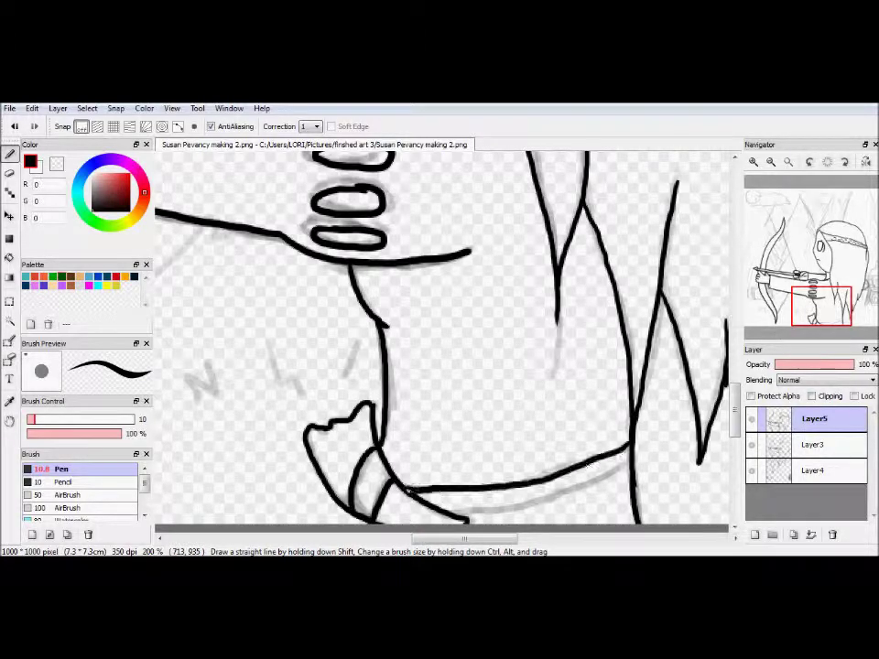
pyautogui.moveTo(822, 307)
pyautogui.mouseDown()
pyautogui.moveTo(837, 313)
pyautogui.moveTo(833, 282)
pyautogui.moveTo(861, 282)
pyautogui.mouseUp()
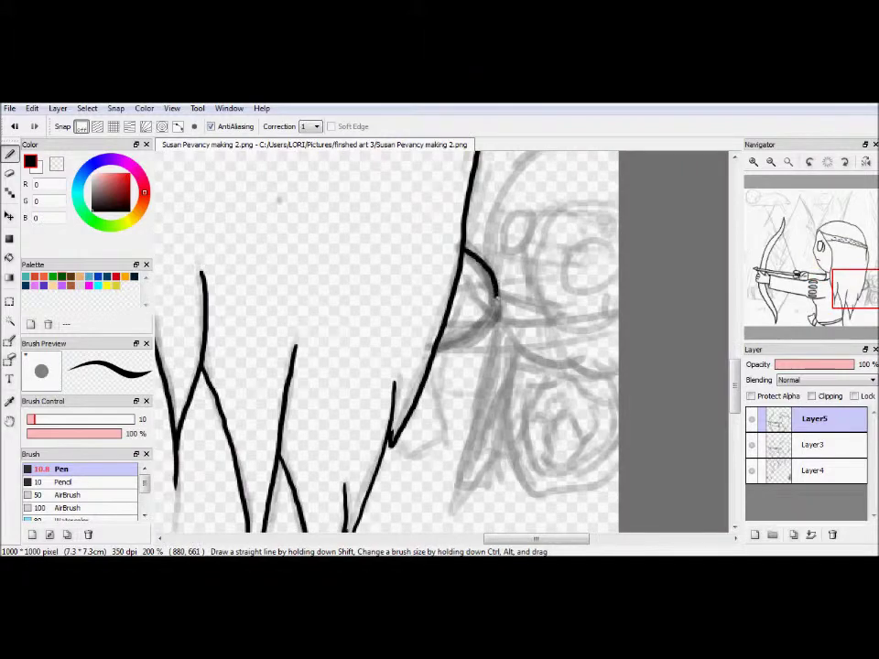
pyautogui.scroll(-2, 811, 282)
pyautogui.scroll(2, 810, 282)
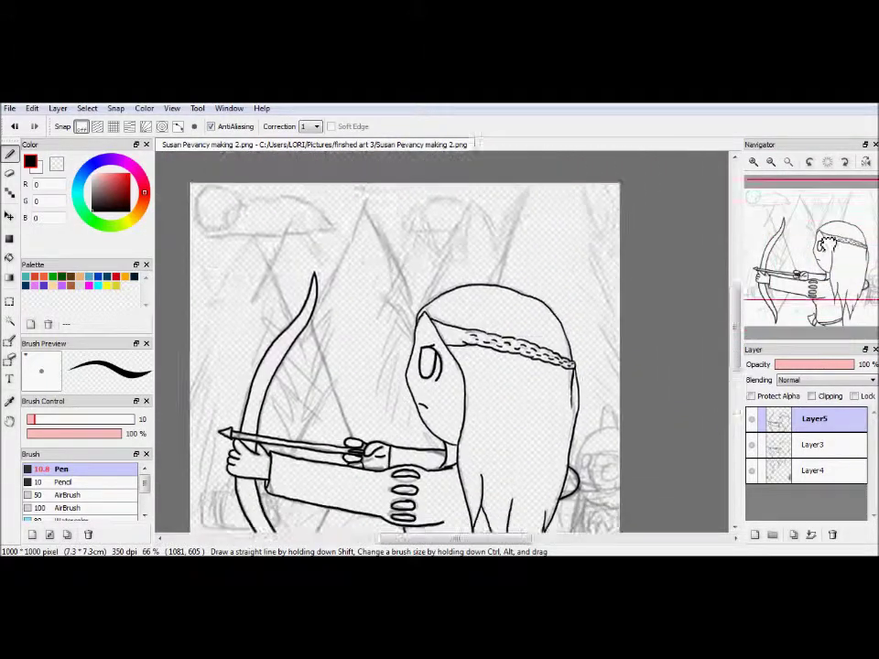
# Step: Add a layer beneath the figure's line art and ink the round target's outer rings and ragged top post
pyautogui.hotkey('ctrl', 'shift', 'n')
pyautogui.scroll(2, 745, 235)
pyautogui.moveTo(473, 211)
pyautogui.mouseDown()
pyautogui.moveTo(395, 383)
pyautogui.moveTo(495, 421)
pyautogui.mouseUp()
pyautogui.moveTo(495, 274)
pyautogui.mouseDown()
pyautogui.moveTo(446, 292)
pyautogui.moveTo(494, 375)
pyautogui.mouseUp()
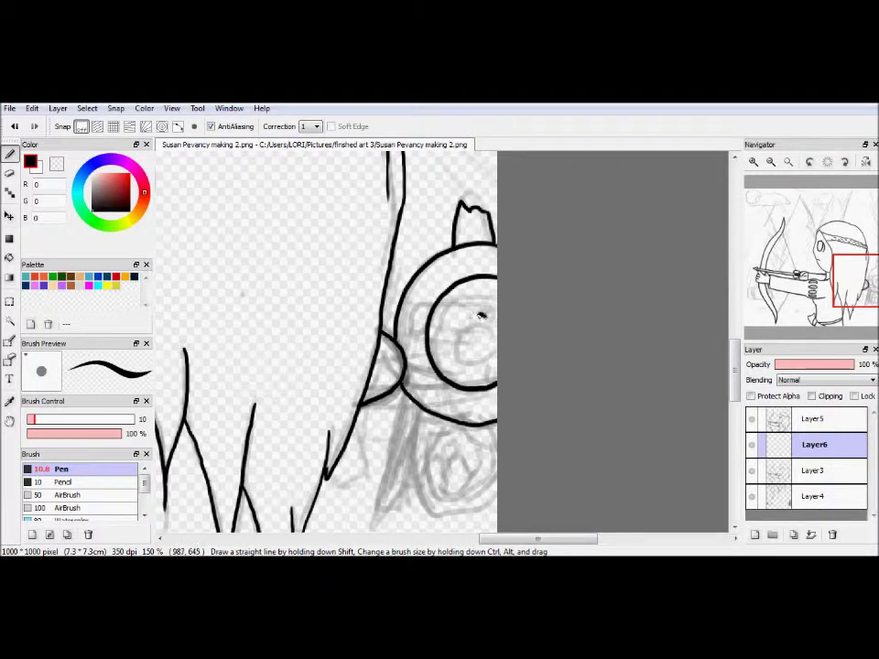
# Step: Ink the target's centre ring and arrow marks, its ragged legs, and the shield outline leaning below it
pyautogui.moveTo(467, 316); pyautogui.dragTo(465, 318)
pyautogui.moveTo(396, 403); pyautogui.dragTo(423, 430)
pyautogui.moveTo(493, 422); pyautogui.dragTo(497, 453)
pyautogui.moveTo(348, 438)
pyautogui.mouseDown()
pyautogui.moveTo(324, 483)
pyautogui.moveTo(359, 506)
pyautogui.mouseUp()
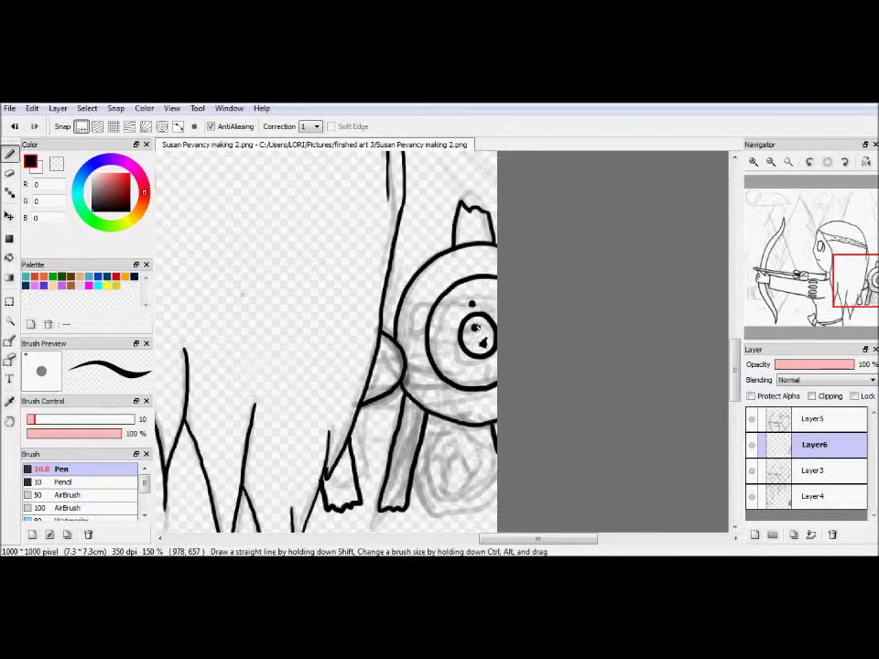
pyautogui.moveTo(426, 409)
pyautogui.mouseDown()
pyautogui.moveTo(425, 454)
pyautogui.moveTo(452, 428)
pyautogui.moveTo(493, 473)
pyautogui.mouseUp()
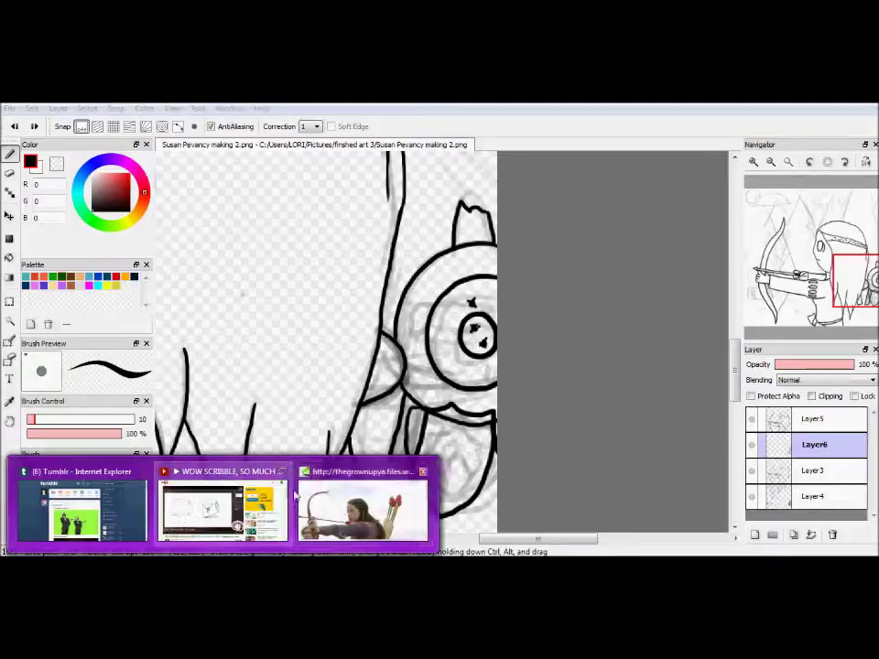
# Step: Switch to the browser, search images for "Peter pevensie", view the picture with sword and shield, and return to the drawing
pyautogui.click(362, 506)
pyautogui.click(607, 114)
pyautogui.write('Peter pevensie')
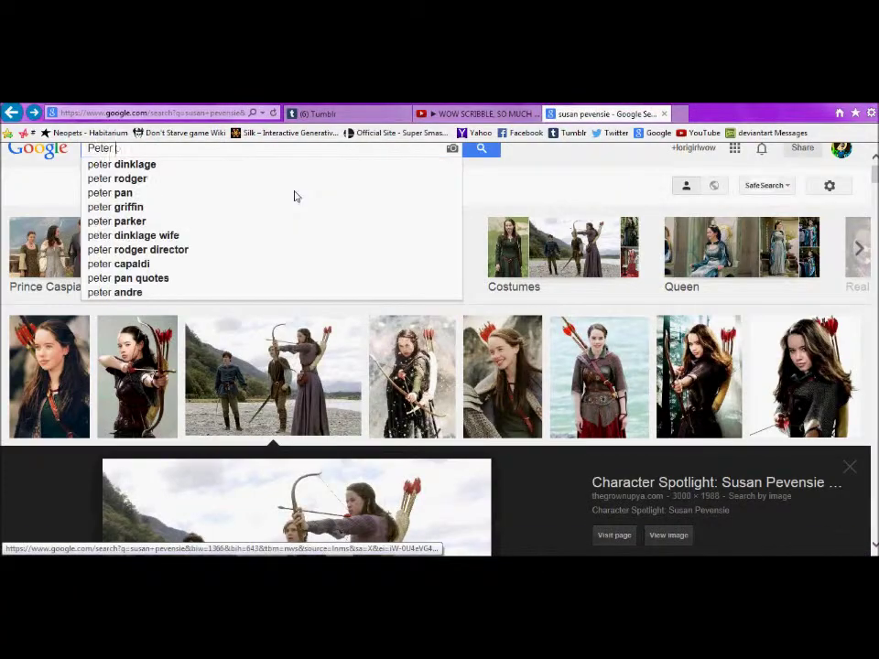
pyautogui.press('Return')
pyautogui.click(52, 461)
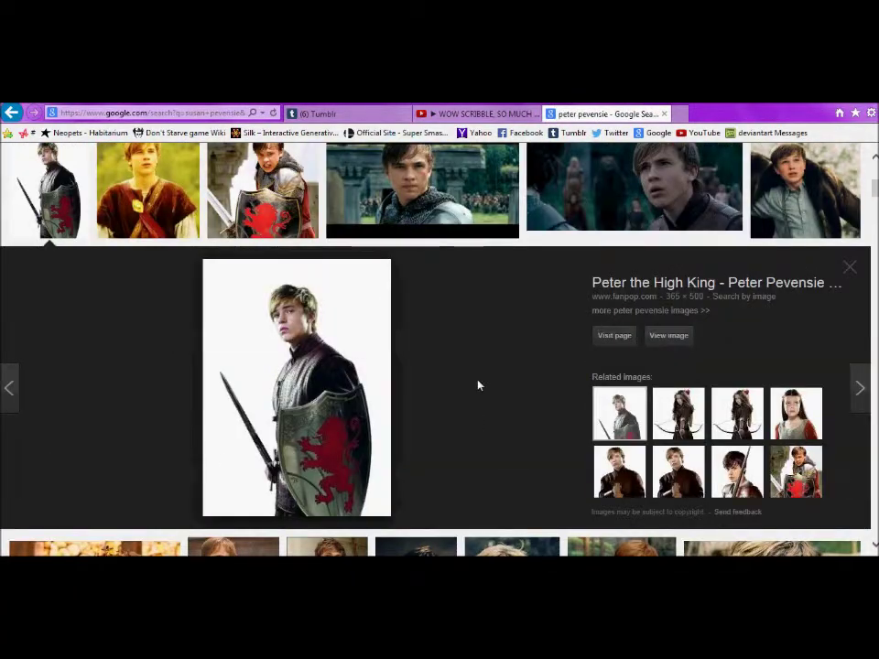
pyautogui.hotkey('alt', 'Tab')
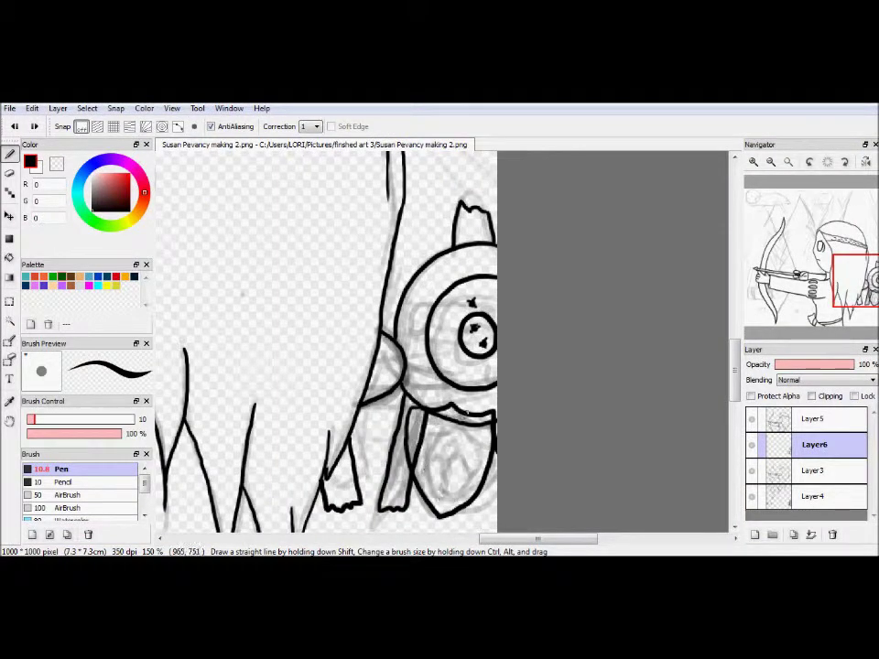
# Step: Erase the extra line across the shield's top and ink a sword with crossguard, grip and pommel behind it
pyautogui.press('e')
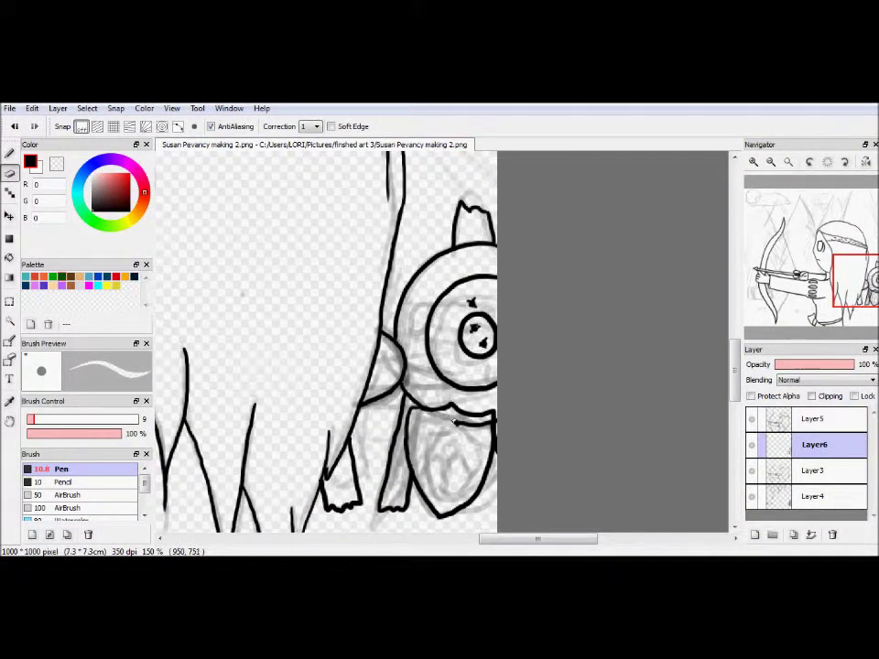
pyautogui.click(11, 155)
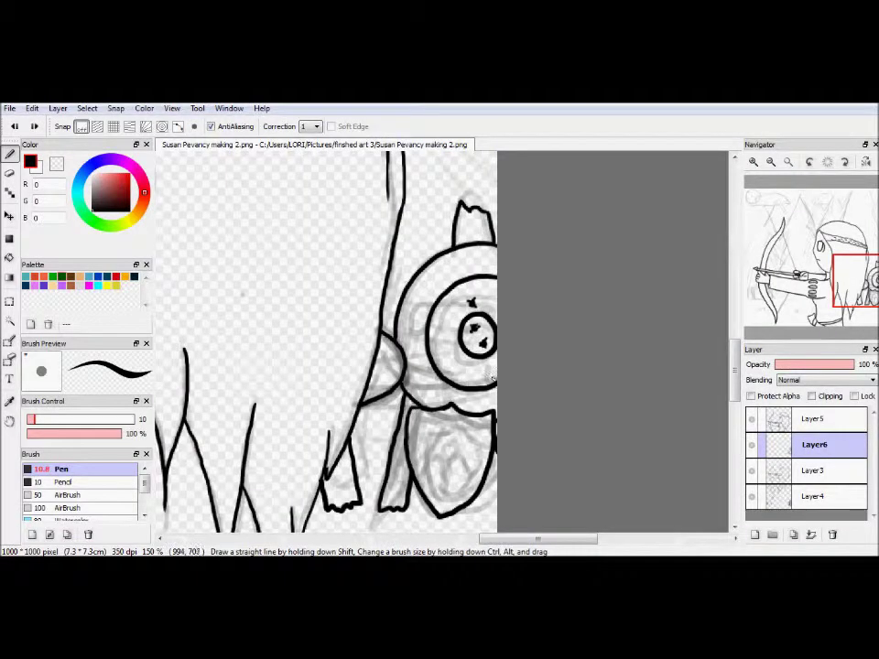
pyautogui.moveTo(457, 387)
pyautogui.mouseDown()
pyautogui.moveTo(473, 409)
pyautogui.moveTo(495, 403)
pyautogui.mouseUp()
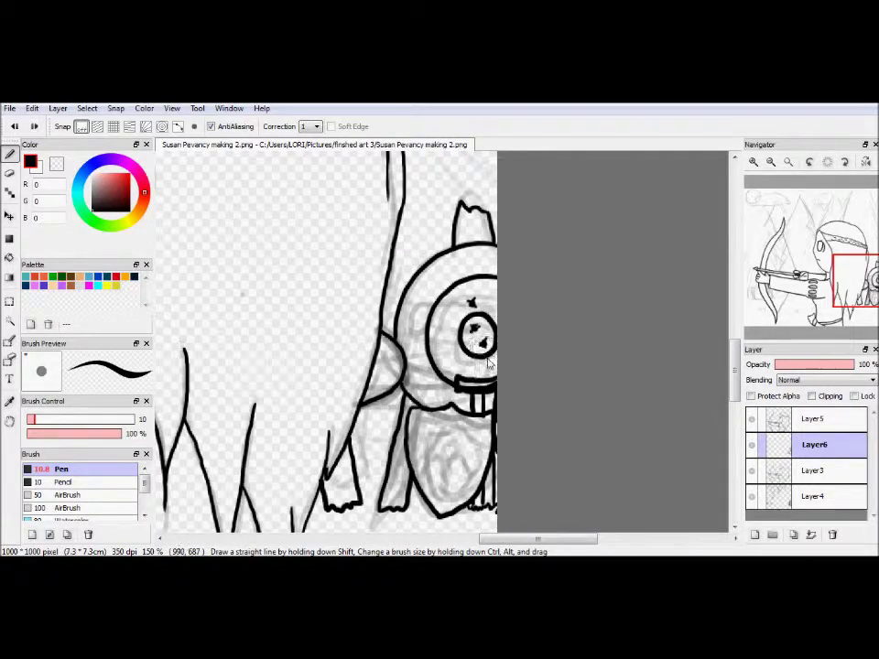
pyautogui.press('e')
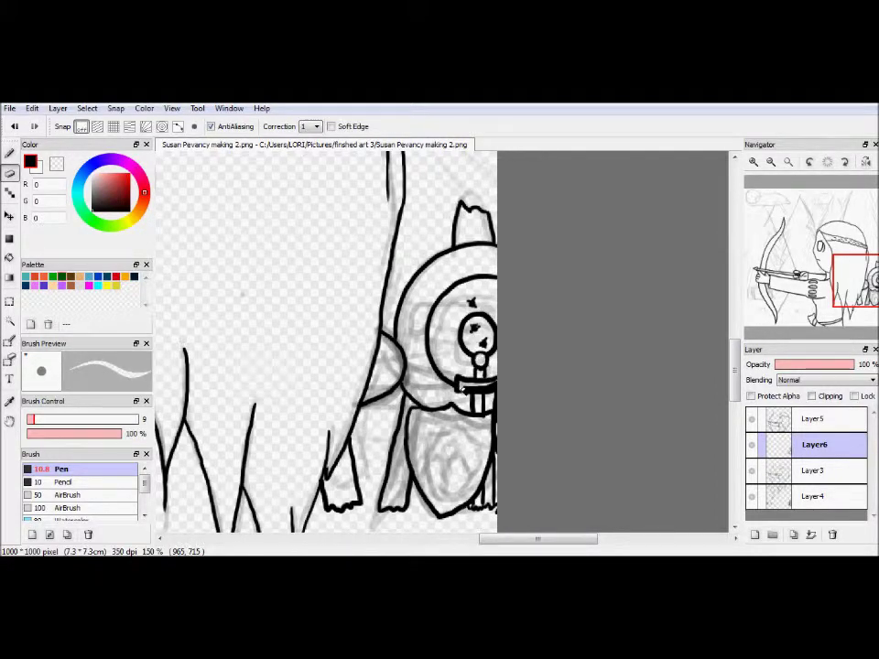
pyautogui.press('n')
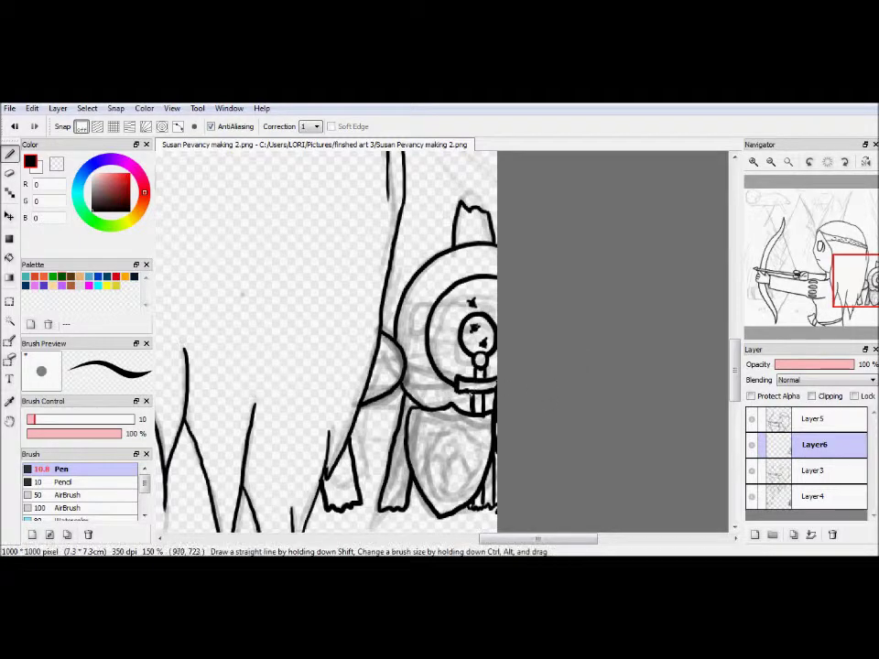
# Step: Ink the two banded log shapes behind the bow's lower limb and beneath the outstretched arm
pyautogui.click(774, 288)
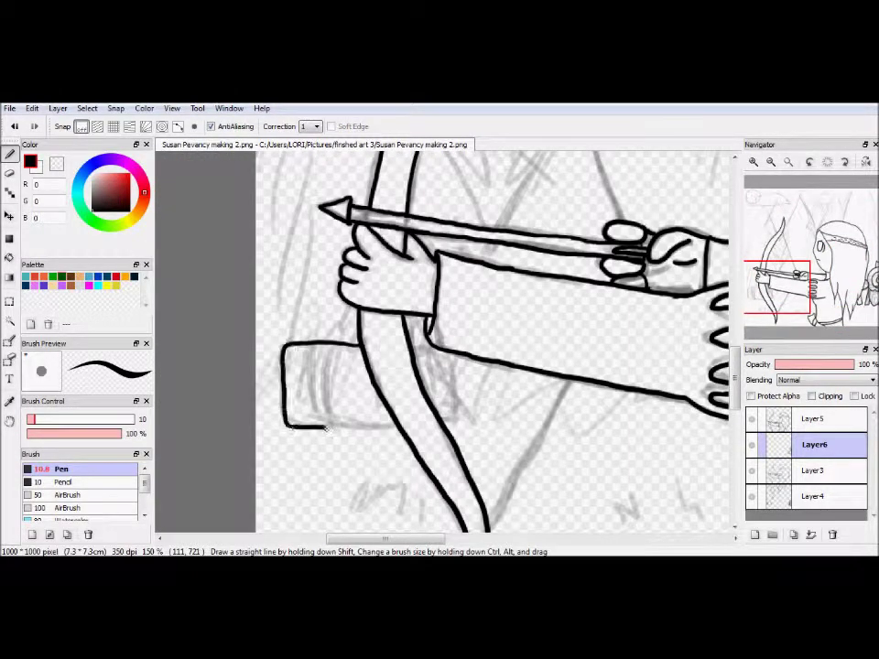
pyautogui.moveTo(304, 348)
pyautogui.mouseDown()
pyautogui.moveTo(305, 430)
pyautogui.moveTo(315, 424)
pyautogui.mouseUp()
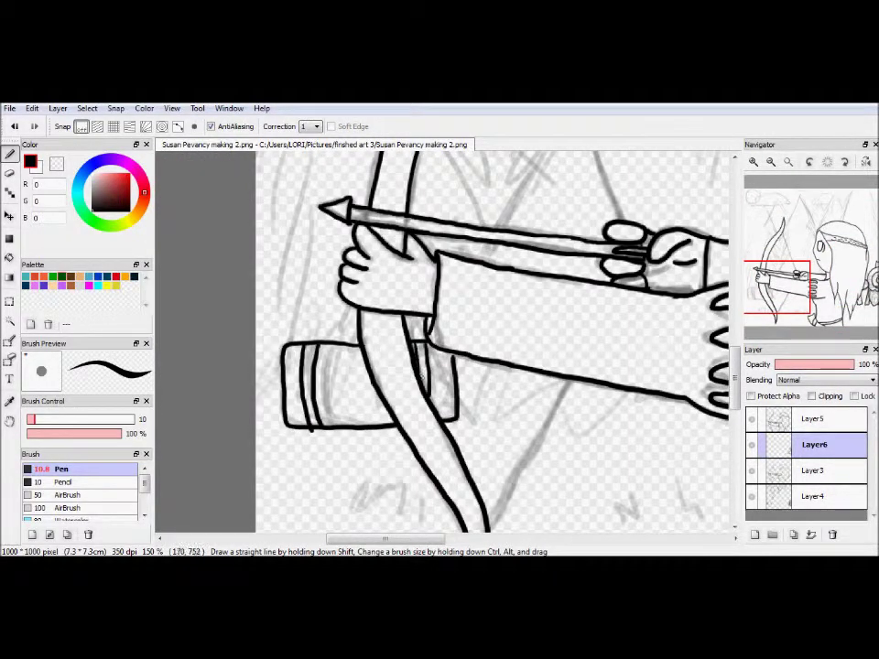
pyautogui.press('e')
pyautogui.press('n')
pyautogui.moveTo(477, 359); pyautogui.dragTo(480, 417)
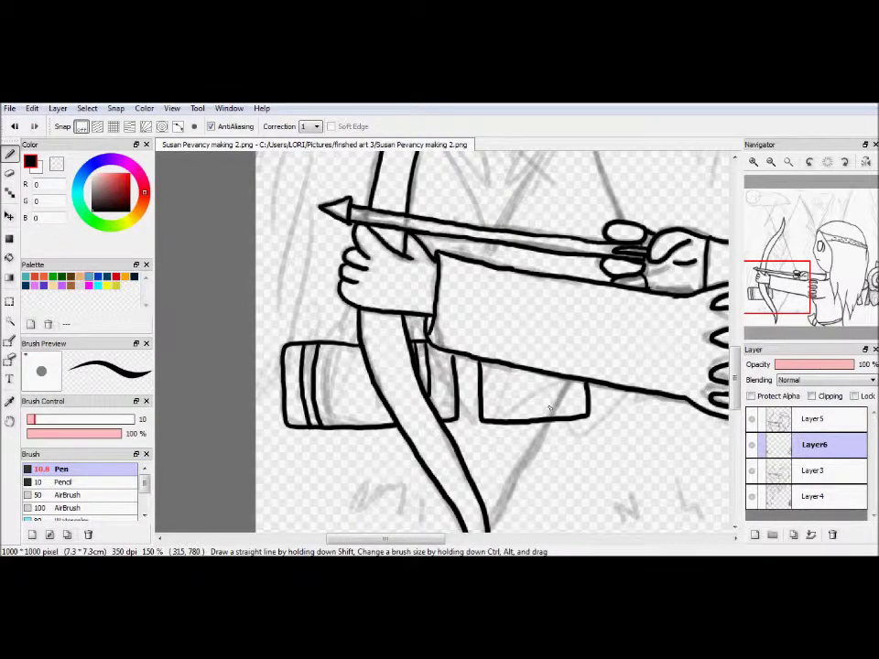
pyautogui.scroll(-2, 572, 388)
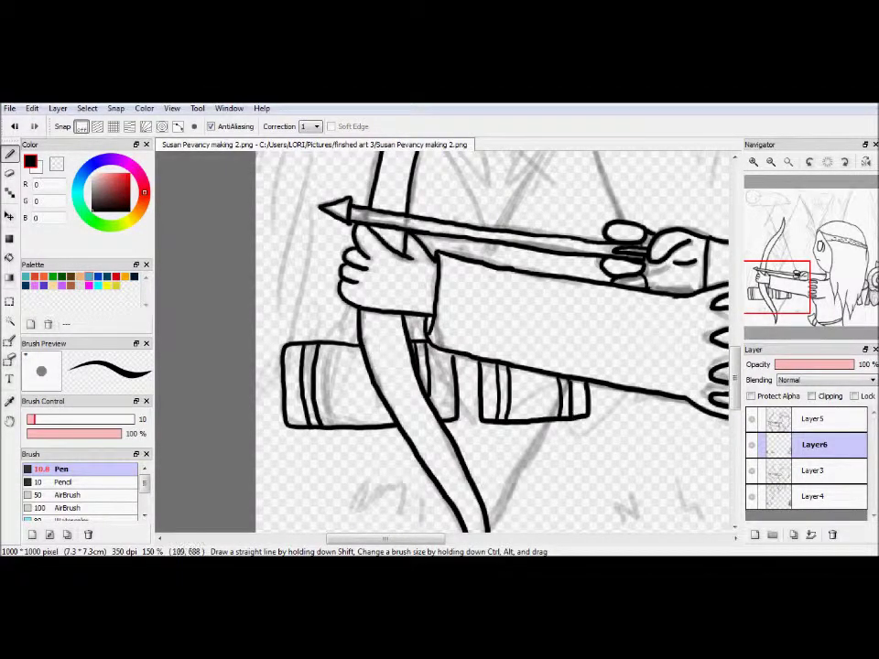
# Step: Ink the jagged pine trees behind the head and at the picture's right edge, continuing to the tall pine beside the bow
pyautogui.moveTo(779, 288); pyautogui.dragTo(829, 224)
pyautogui.moveTo(587, 275)
pyautogui.mouseDown()
pyautogui.moveTo(635, 402)
pyautogui.moveTo(643, 457)
pyautogui.moveTo(621, 436)
pyautogui.mouseUp()
pyautogui.moveTo(600, 265); pyautogui.dragTo(626, 198)
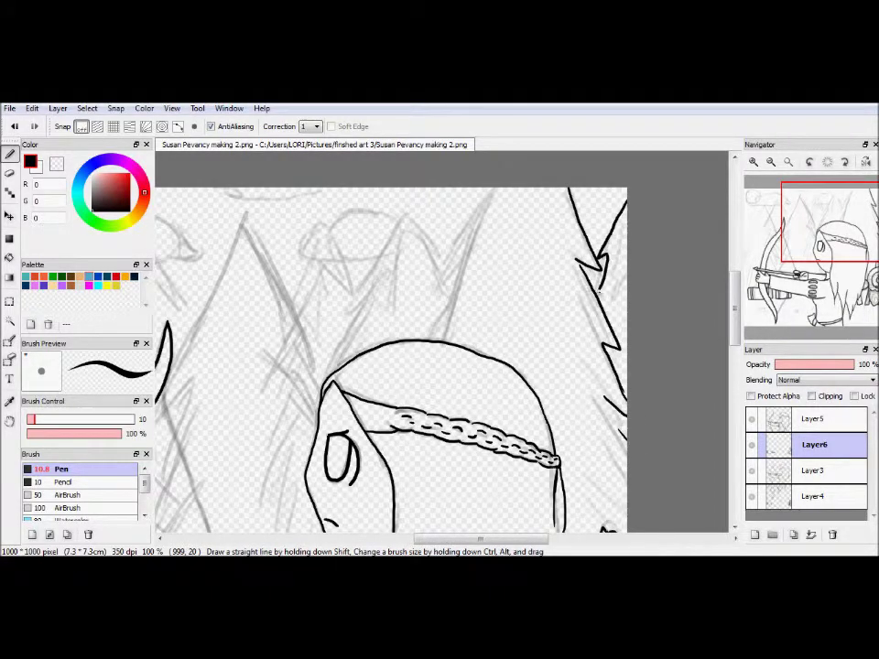
pyautogui.moveTo(495, 189)
pyautogui.mouseDown()
pyautogui.moveTo(436, 288)
pyautogui.moveTo(463, 286)
pyautogui.mouseUp()
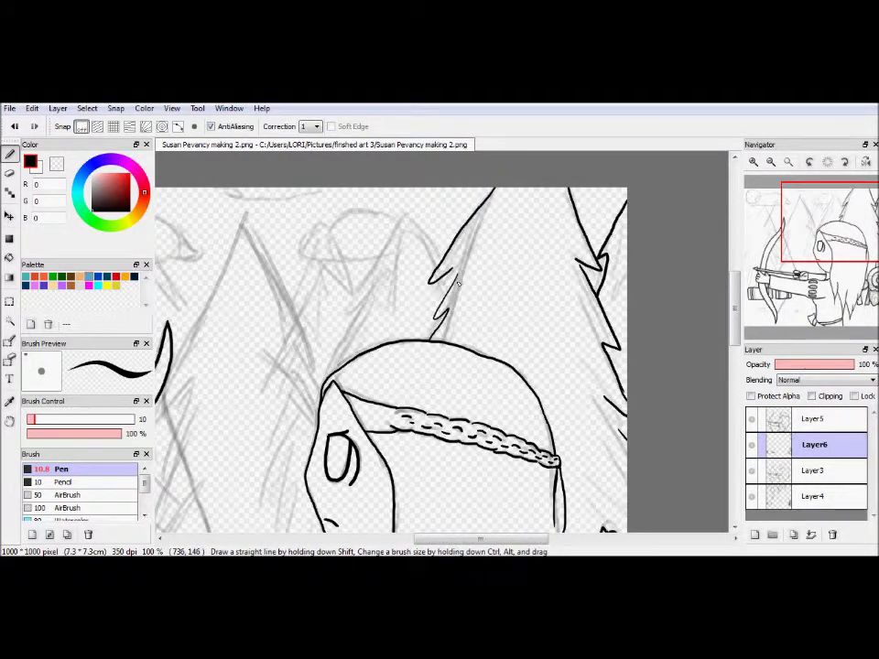
pyautogui.hscroll(-2, 512, 299)
pyautogui.moveTo(435, 297)
pyautogui.mouseDown()
pyautogui.moveTo(442, 332)
pyautogui.moveTo(413, 368)
pyautogui.moveTo(369, 305)
pyautogui.mouseUp()
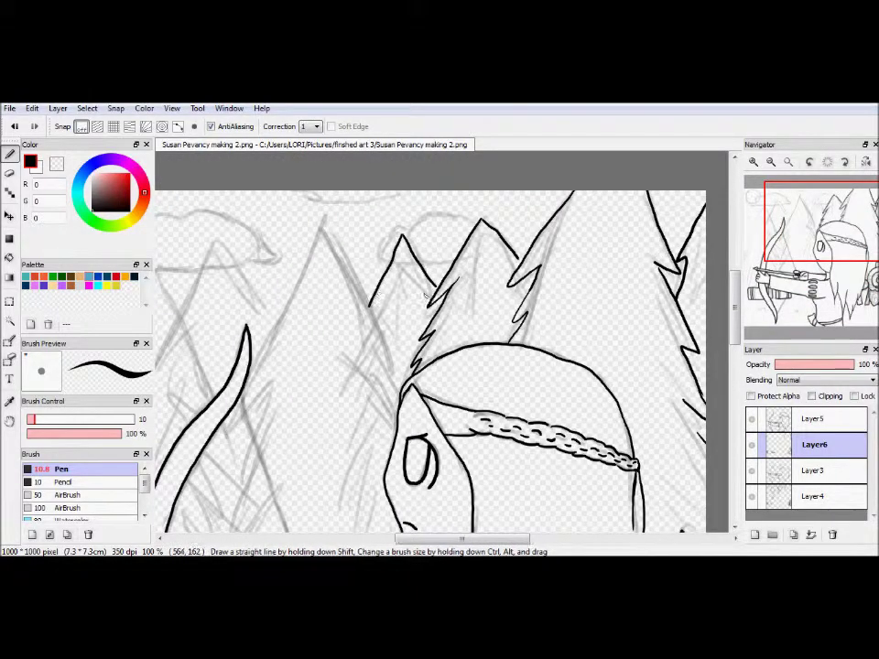
pyautogui.moveTo(321, 230)
pyautogui.mouseDown()
pyautogui.moveTo(394, 353)
pyautogui.moveTo(290, 314)
pyautogui.moveTo(249, 417)
pyautogui.mouseUp()
# Step: On Layer5, ink the bowstring from the upper limb to the drawing hand and down to the lower limb
pyautogui.moveTo(789, 279); pyautogui.dragTo(768, 306)
pyautogui.click(786, 422)
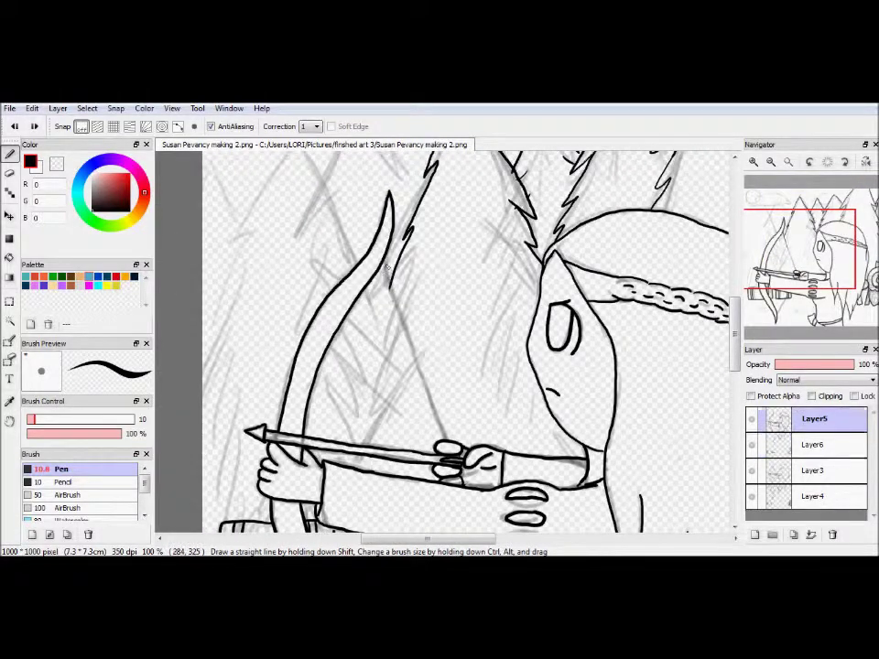
pyautogui.moveTo(478, 434); pyautogui.dragTo(448, 191)
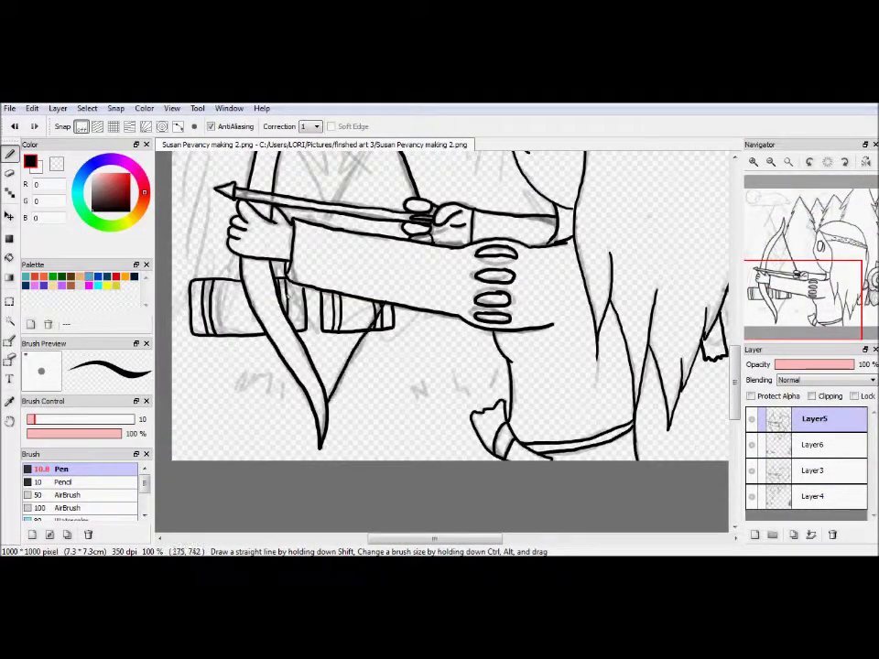
# Step: On Layer6, ink the remaining pine trees behind and left of the bow with jagged branch edges, undoing a stray stroke
pyautogui.click(813, 446)
pyautogui.scroll(5, 357, 346)
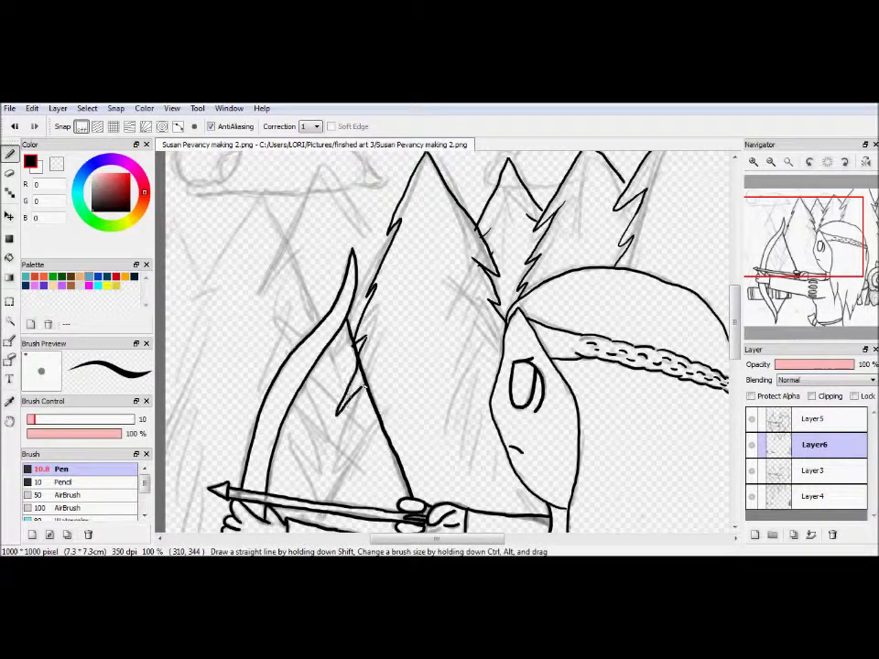
pyautogui.scroll(2, 550, 330)
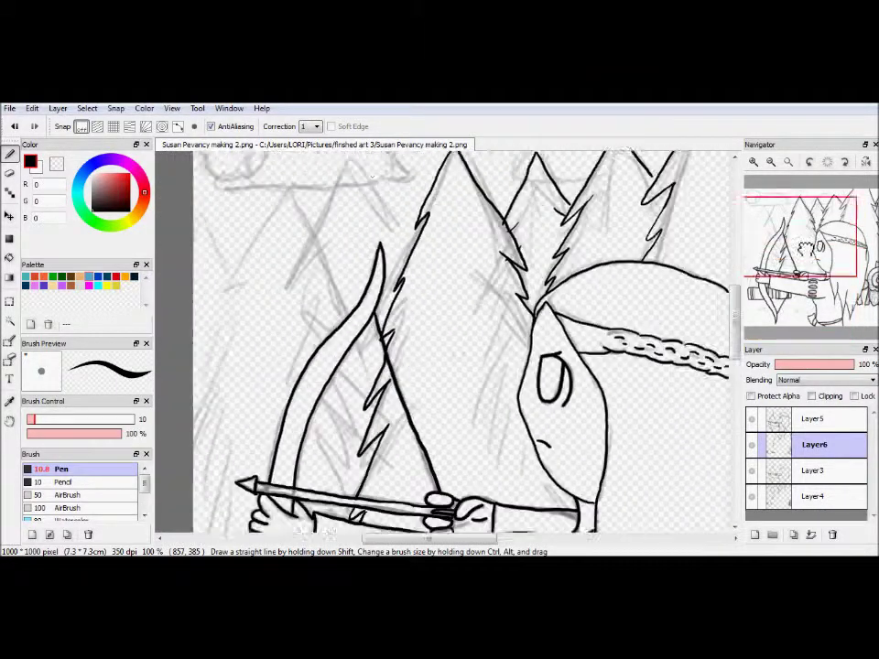
pyautogui.hotkey('ctrl', 'z')
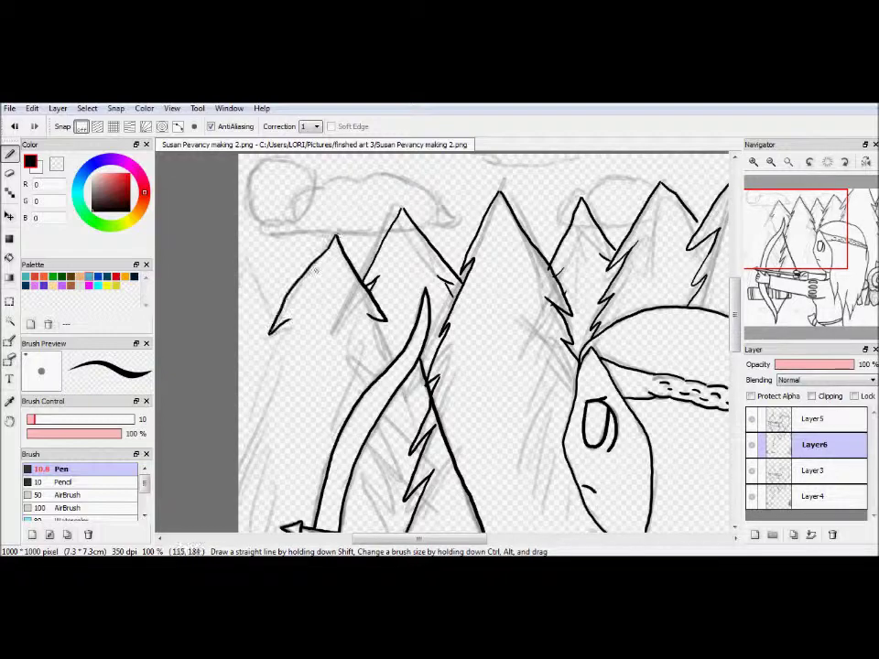
pyautogui.moveTo(267, 374)
pyautogui.mouseDown()
pyautogui.moveTo(277, 394)
pyautogui.moveTo(261, 457)
pyautogui.mouseUp()
pyautogui.scroll(-3, 533, 262)
pyautogui.moveTo(295, 316); pyautogui.dragTo(279, 429)
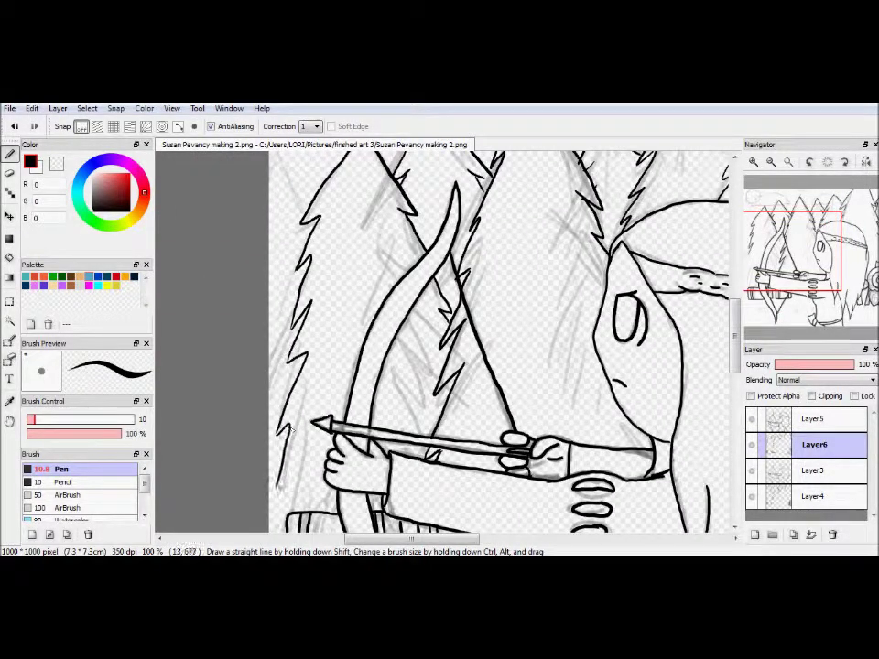
pyautogui.scroll(10, 313, 462)
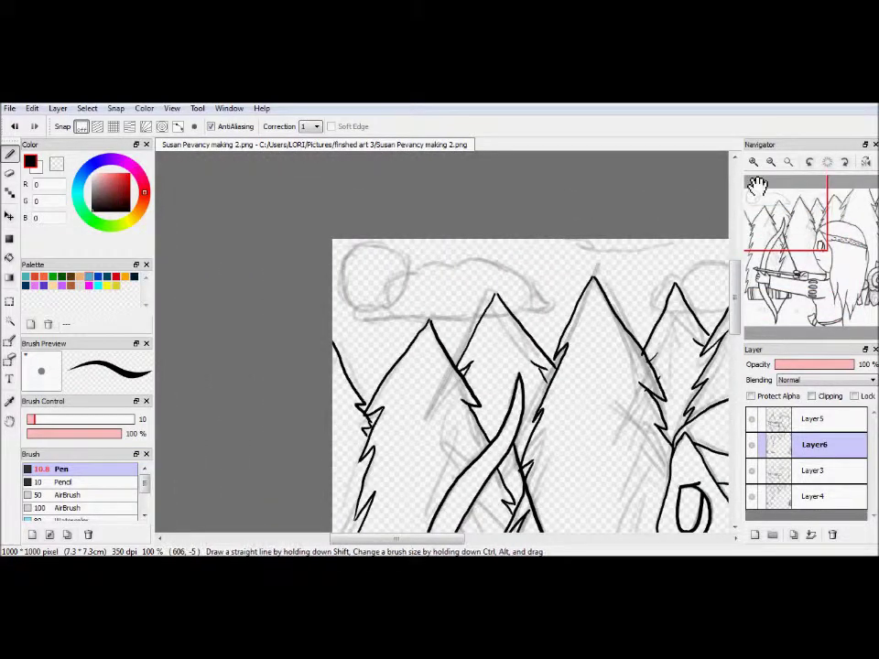
# Step: Ink the sun, the clouds and the grass tufts, and delete the sketch layers Layer3 and Layer4
pyautogui.scroll(2, 582, 335)
pyautogui.moveTo(533, 348)
pyautogui.mouseDown()
pyautogui.moveTo(572, 313)
pyautogui.moveTo(511, 281)
pyautogui.mouseUp()
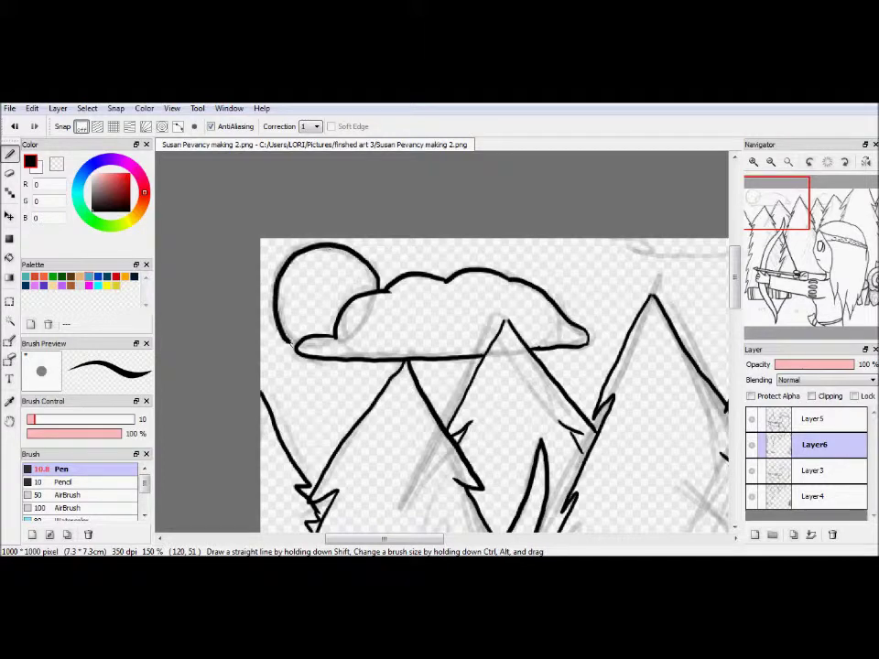
pyautogui.hscroll(5, 712, 225)
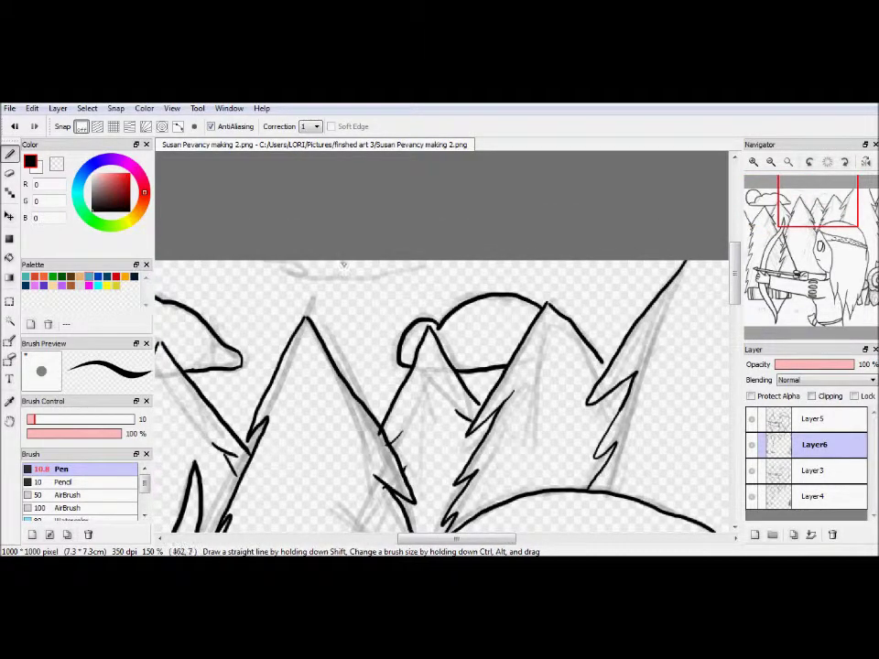
pyautogui.scroll(-5, 778, 291)
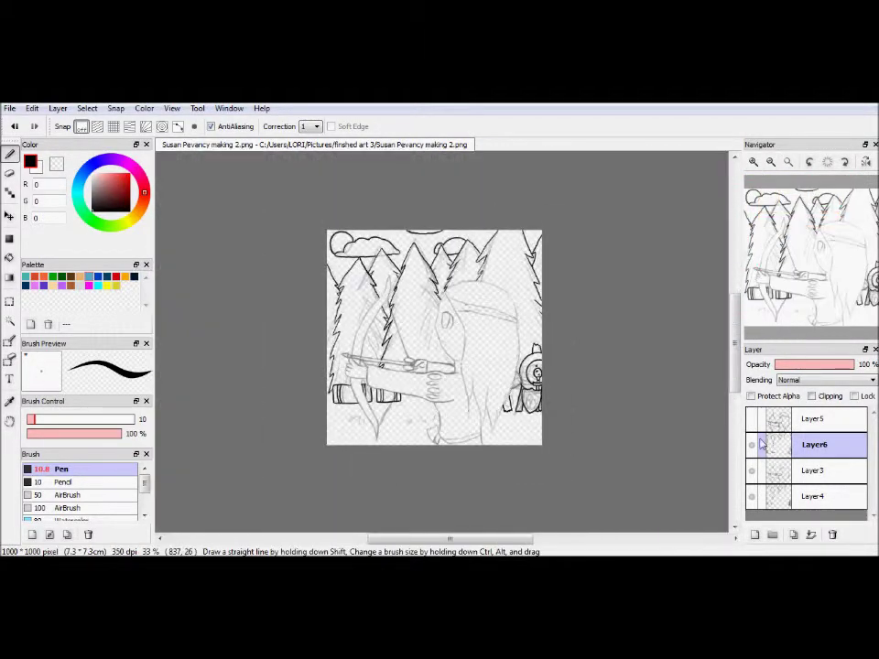
pyautogui.scroll(2, 742, 316)
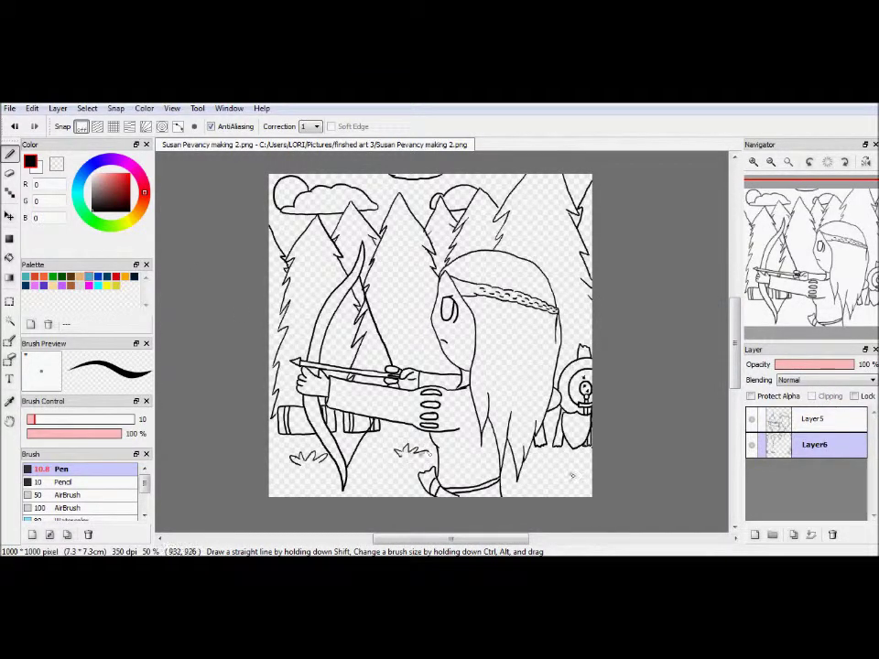
# Step: Save the finished line art as a new file named "Susan Pevancy making 3" in the finshed art 3 folder
pyautogui.click(9, 108)
pyautogui.click(41, 225)
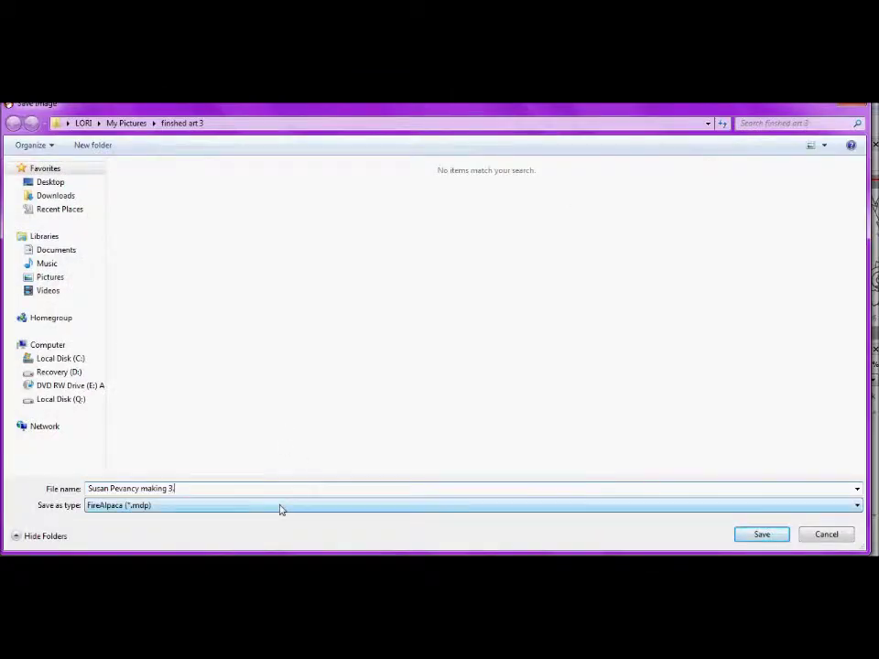
pyautogui.press('Return')
pyautogui.click(754, 535)
# Step: Switch to the browser's "susan pevensie" image results and open the portrait reference photo at full size
pyautogui.scroll(3, 546, 261)
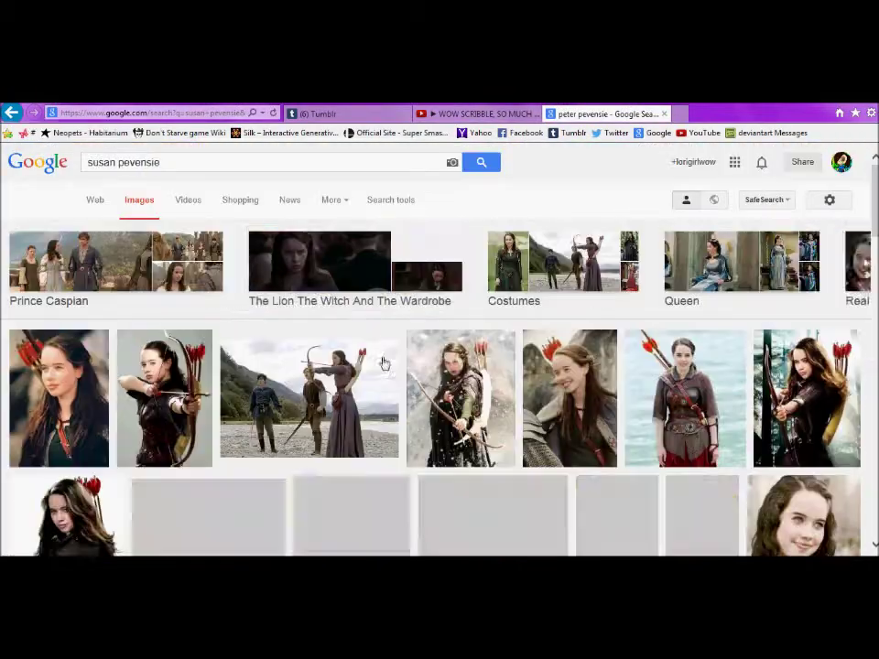
pyautogui.click(385, 364)
pyautogui.click(668, 339)
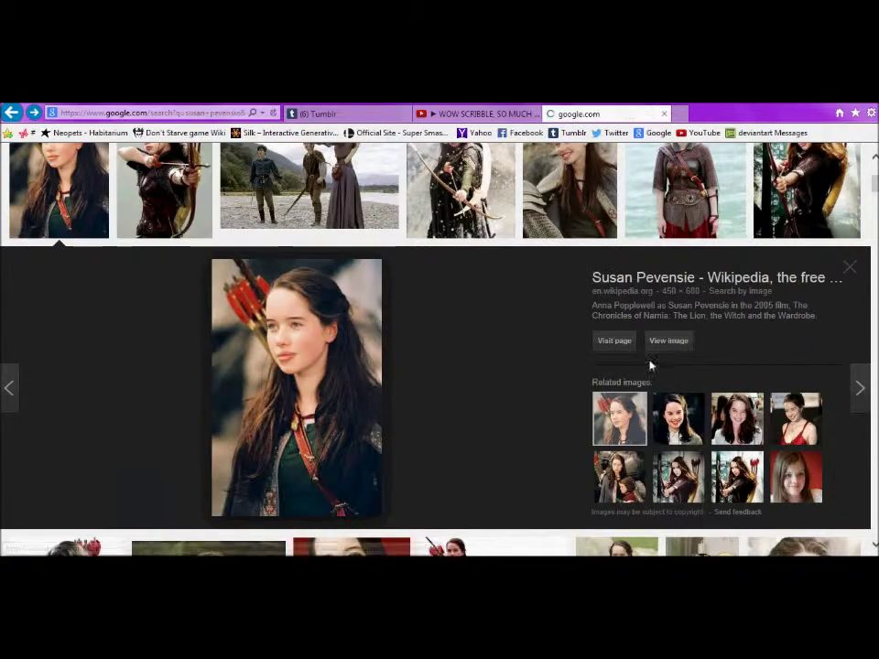
# Step: Return to the drawing and set up the Watercolor brush at size 26 for colouring on Layer7
pyautogui.click(227, 287)
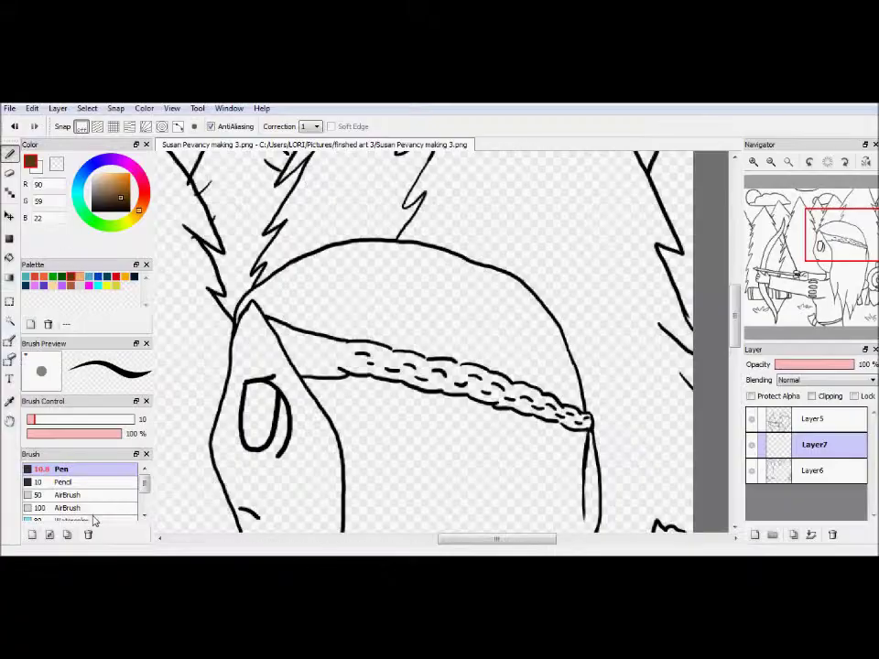
pyautogui.scroll(-2, 92, 494)
pyautogui.click(75, 494)
pyautogui.moveTo(348, 307)
pyautogui.mouseDown()
pyautogui.moveTo(398, 299)
pyautogui.moveTo(335, 384)
pyautogui.mouseUp()
pyautogui.click(46, 419)
pyautogui.moveTo(305, 282)
pyautogui.mouseDown()
pyautogui.moveTo(417, 303)
pyautogui.moveTo(391, 327)
pyautogui.moveTo(586, 412)
pyautogui.moveTo(472, 270)
pyautogui.moveTo(513, 307)
pyautogui.moveTo(555, 369)
pyautogui.mouseUp()
pyautogui.hotkey('ctrl', 'z')
pyautogui.hotkey('ctrl', 'z')
pyautogui.hotkey('ctrl', 'z')
pyautogui.hotkey('ctrl', 'z')
pyautogui.hotkey('ctrl', 'z')
# Step: Bucket-fill the crown, the braid and the long hair below it with dark brown (90, 59, 22) on Layer7
pyautogui.click(9, 257)
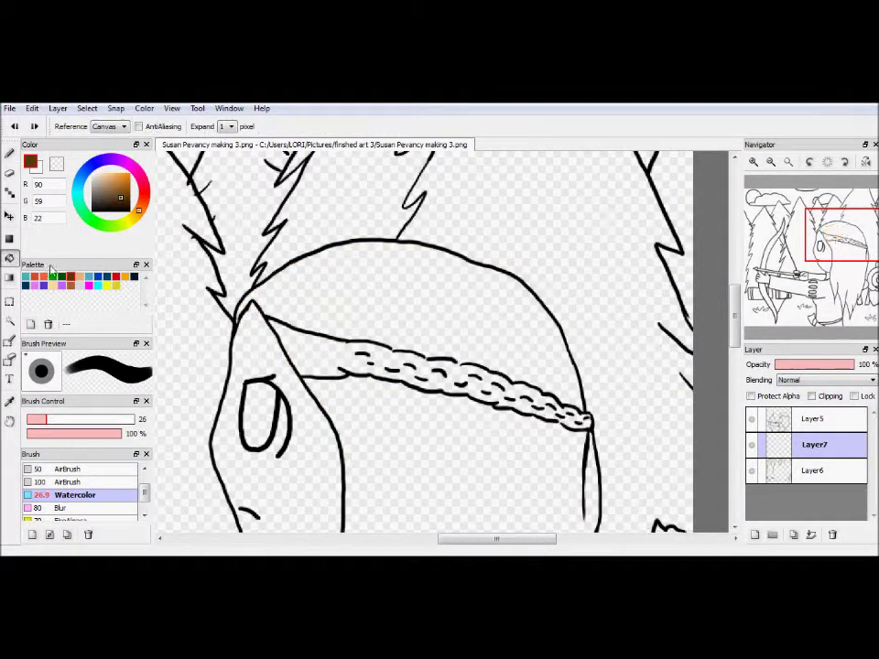
pyautogui.click(303, 284)
pyautogui.click(9, 173)
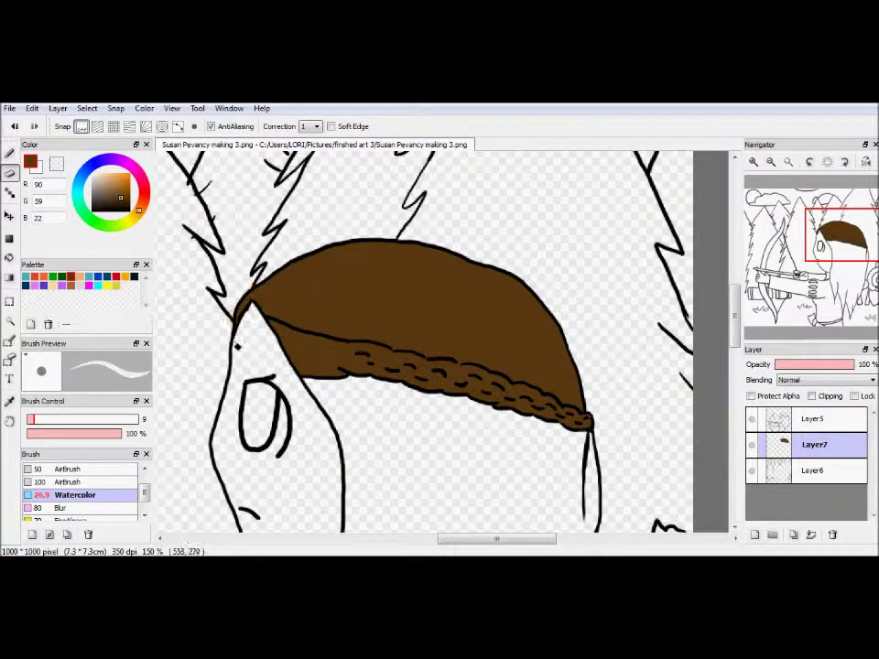
pyautogui.press('b')
pyautogui.click(9, 257)
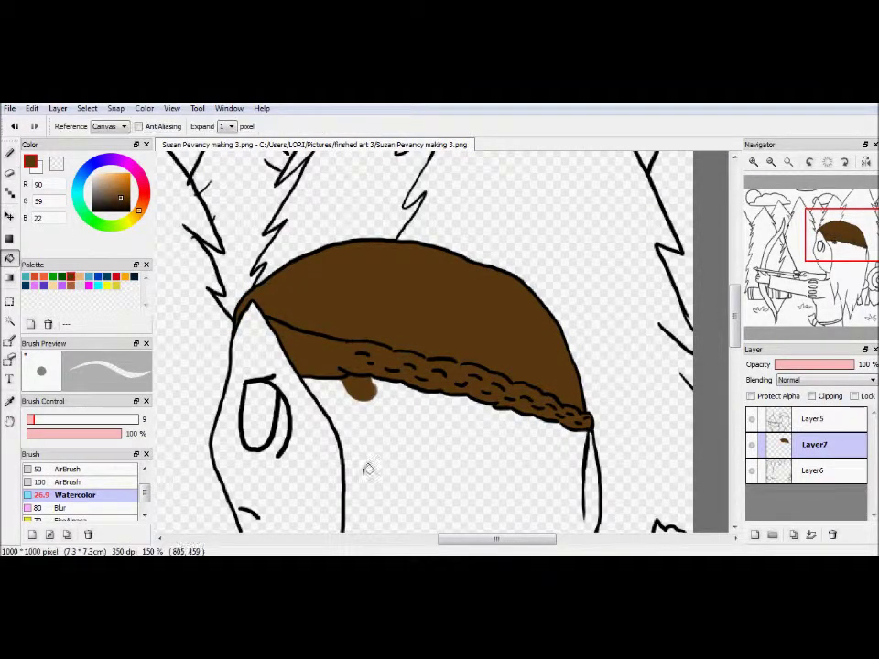
pyautogui.scroll(-5, 436, 363)
pyautogui.click(436, 363)
pyautogui.scroll(3, 436, 363)
pyautogui.scroll(-3, 436, 364)
# Step: Touch up the hair's edges and pointed tips in the same brown, reducing the Watercolor brush to size 9
pyautogui.press('b')
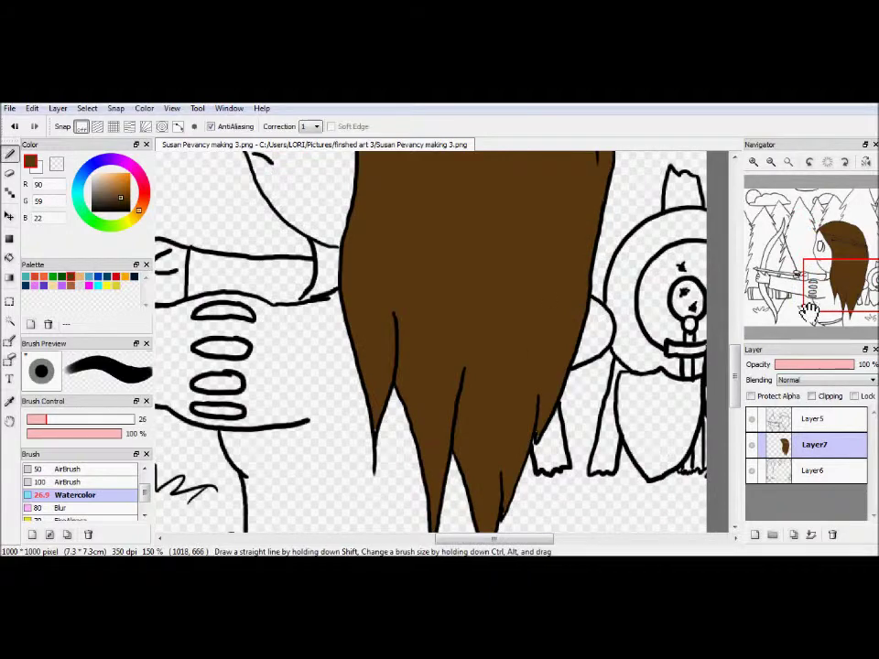
pyautogui.scroll(4, 450, 320)
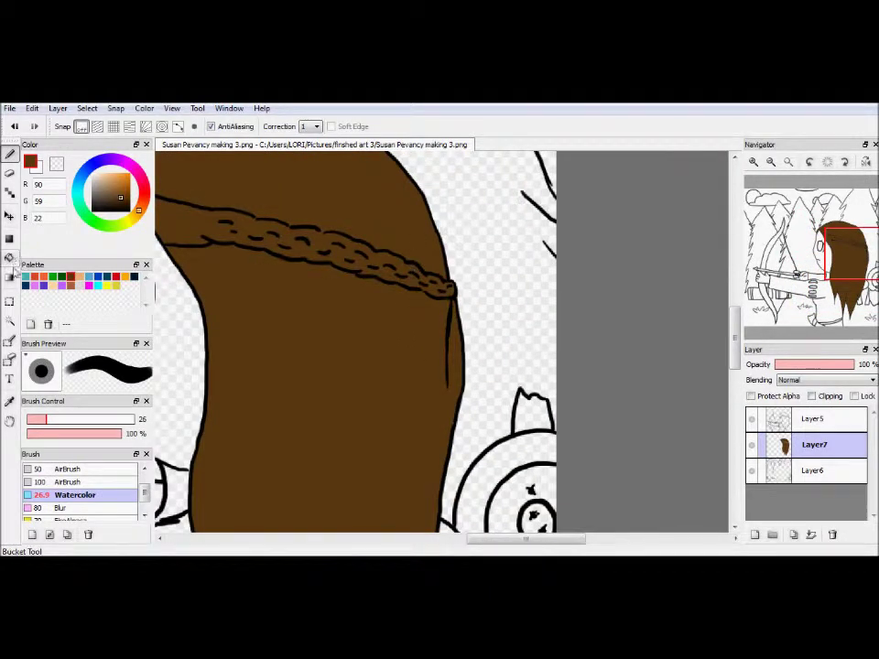
pyautogui.scroll(-3, 473, 312)
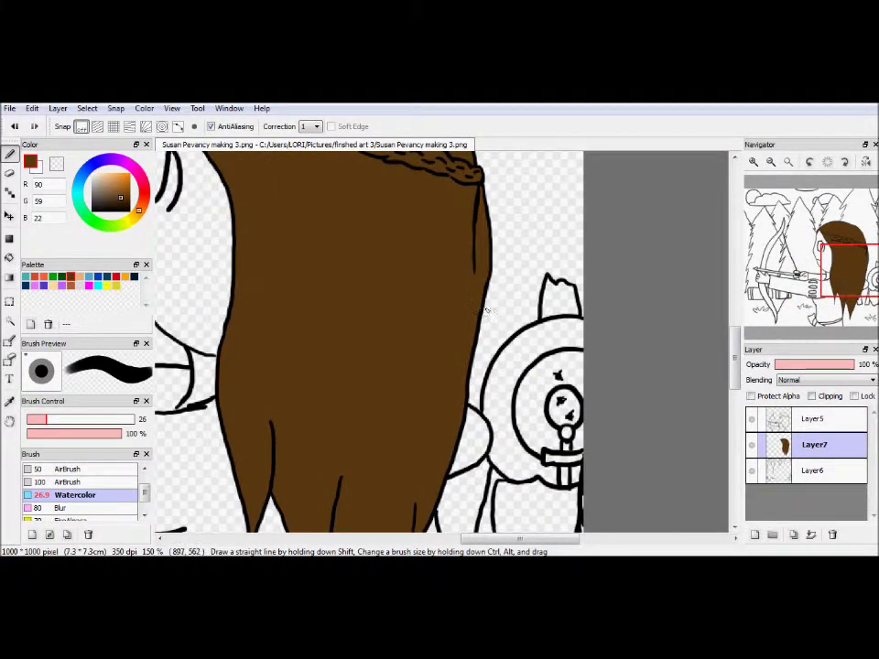
pyautogui.scroll(-5, 474, 313)
pyautogui.press('[')
pyautogui.press('[')
pyautogui.press('[')
pyautogui.press('[')
pyautogui.press('[')
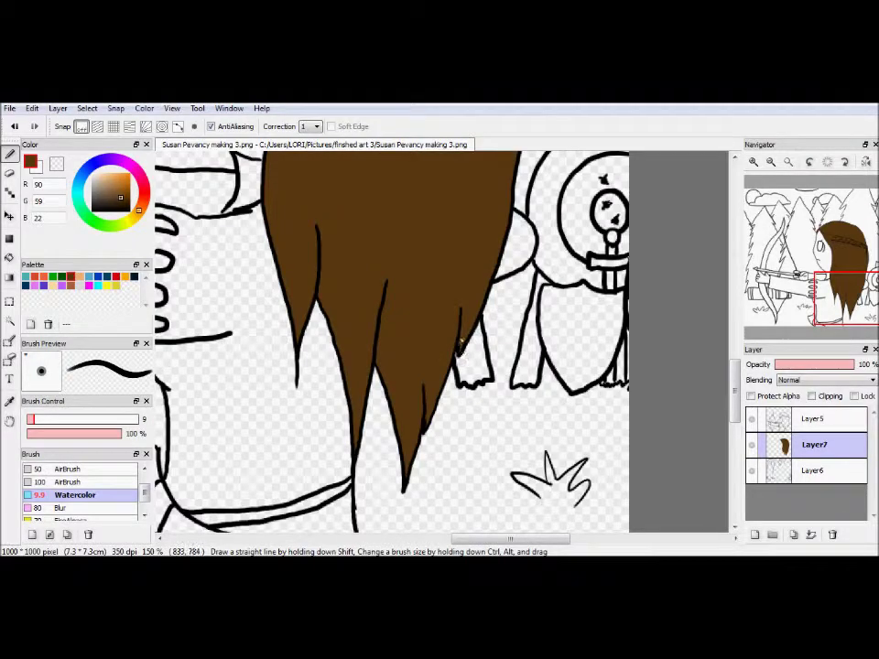
pyautogui.press('e')
pyautogui.scroll(10, 314, 341)
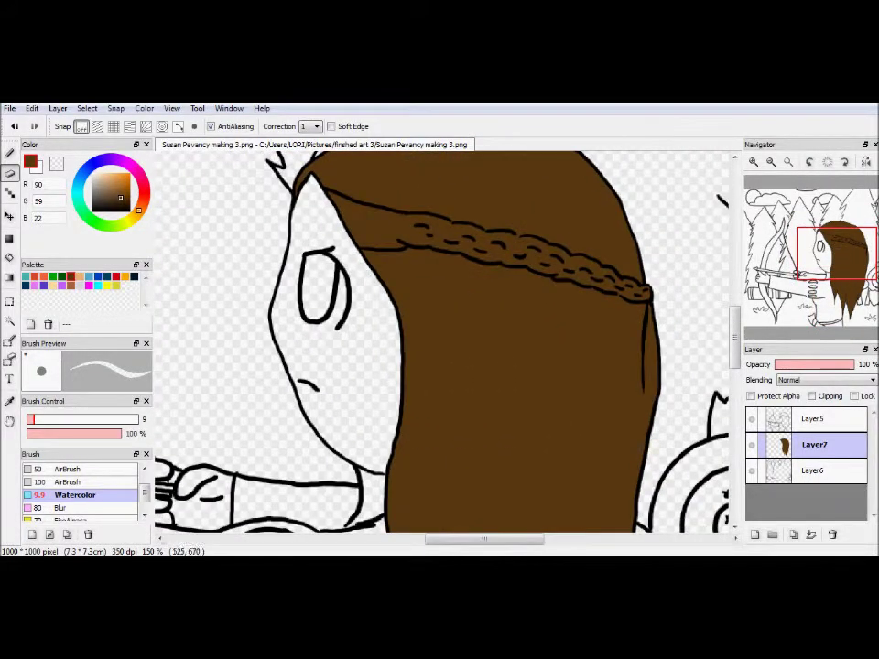
# Step: Consult the "susan pevensie" image results in the browser, and paint the eye's iris light blue (83, 172, 205) on Layer7
pyautogui.hotkey('alt', 'Tab')
pyautogui.press('BackSpace')
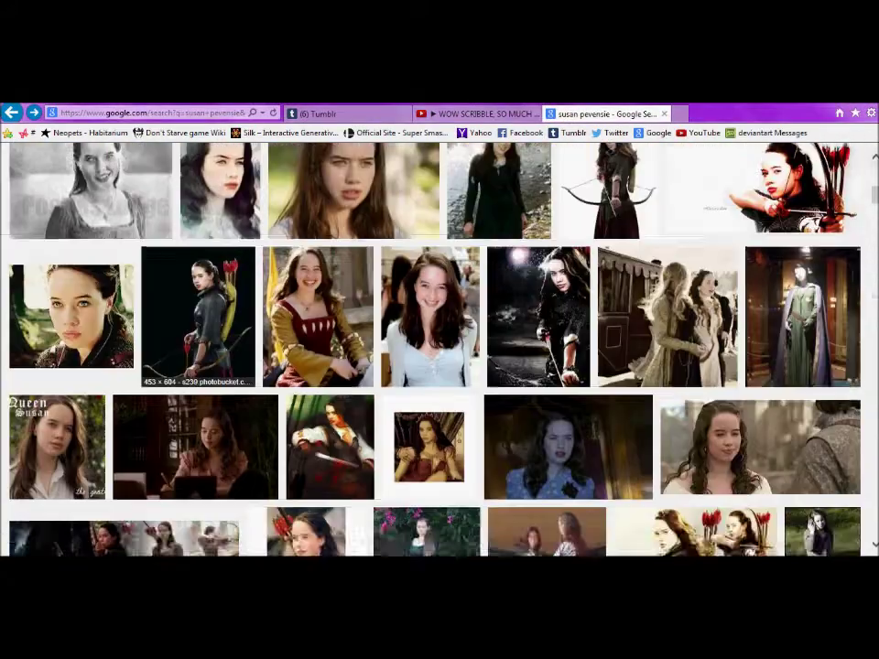
pyautogui.click(353, 192)
pyautogui.click(857, 261)
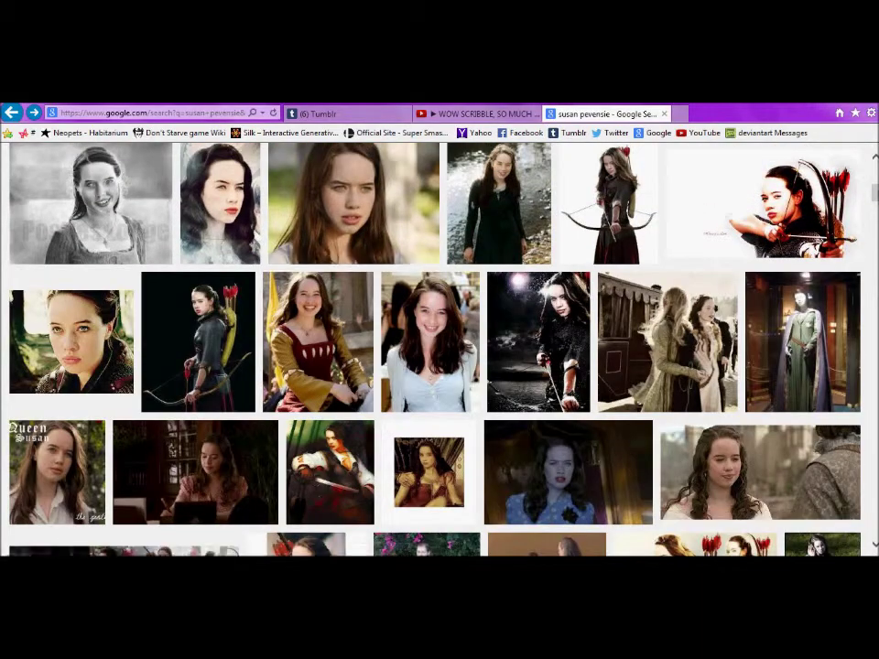
pyautogui.scroll(15, 440, 348)
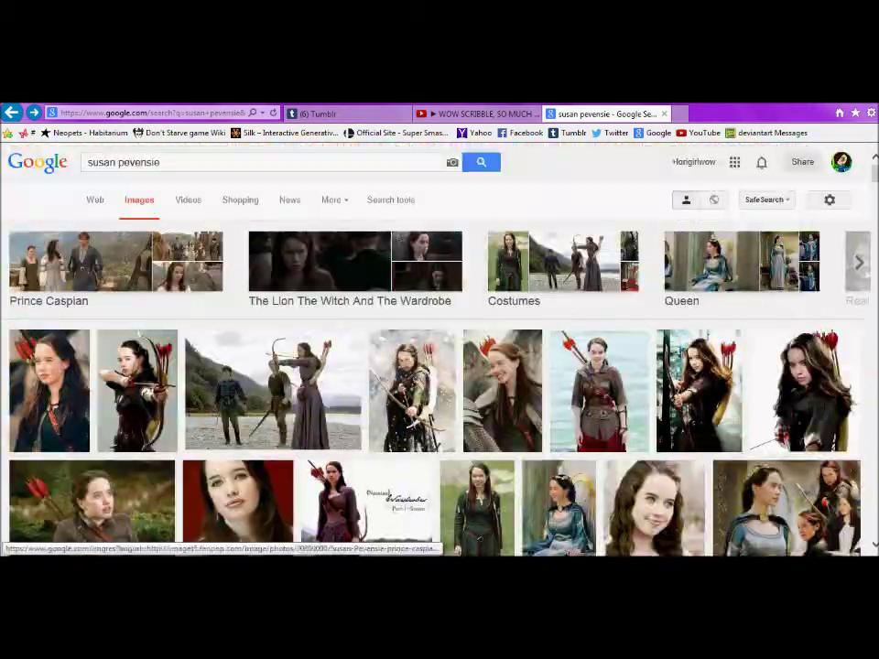
pyautogui.hotkey('alt', 'Tab')
pyautogui.click(9, 154)
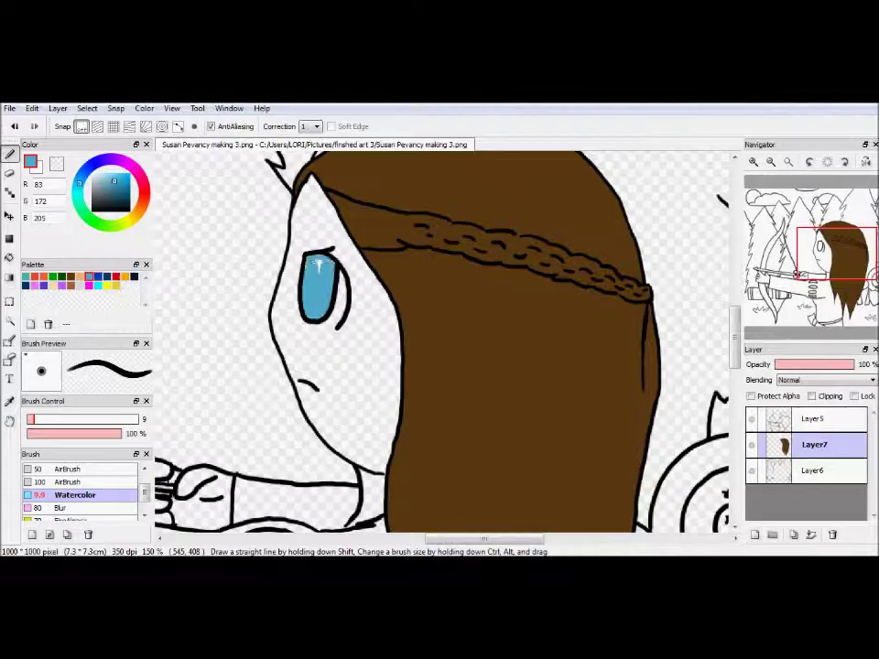
pyautogui.hotkey('alt', 'Tab')
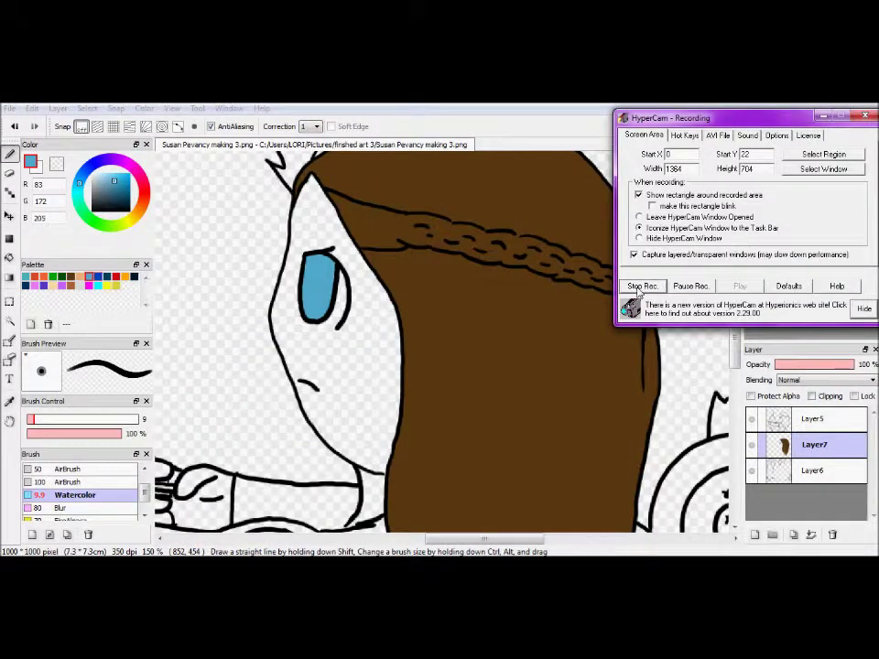
pyautogui.click(641, 288)
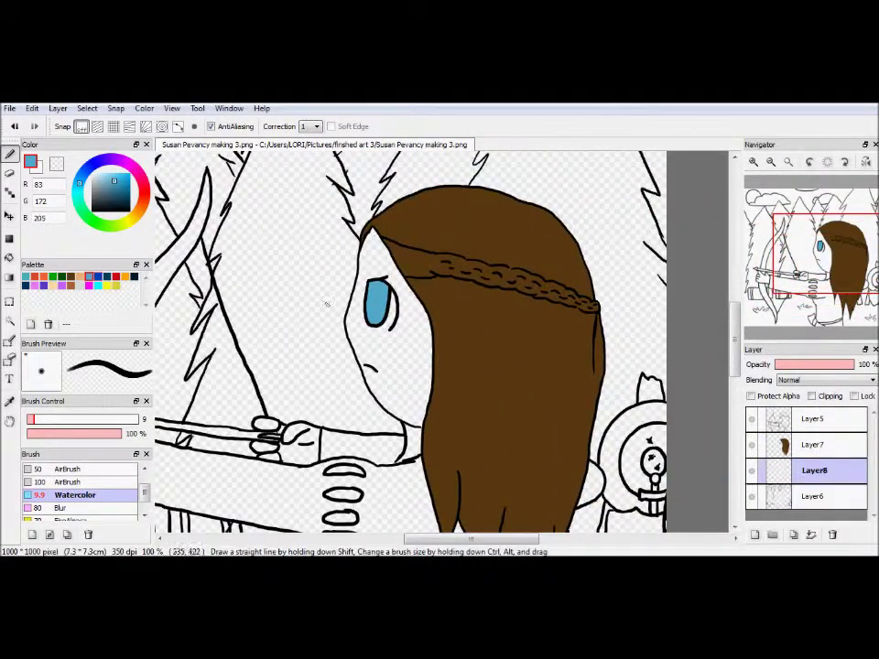
# Step: On Layer8, colour the face, neck and hands in skin tone (234, 177, 115), clearing it from the white of the eye
pyautogui.click(80, 276)
pyautogui.click(9, 256)
pyautogui.click(408, 359)
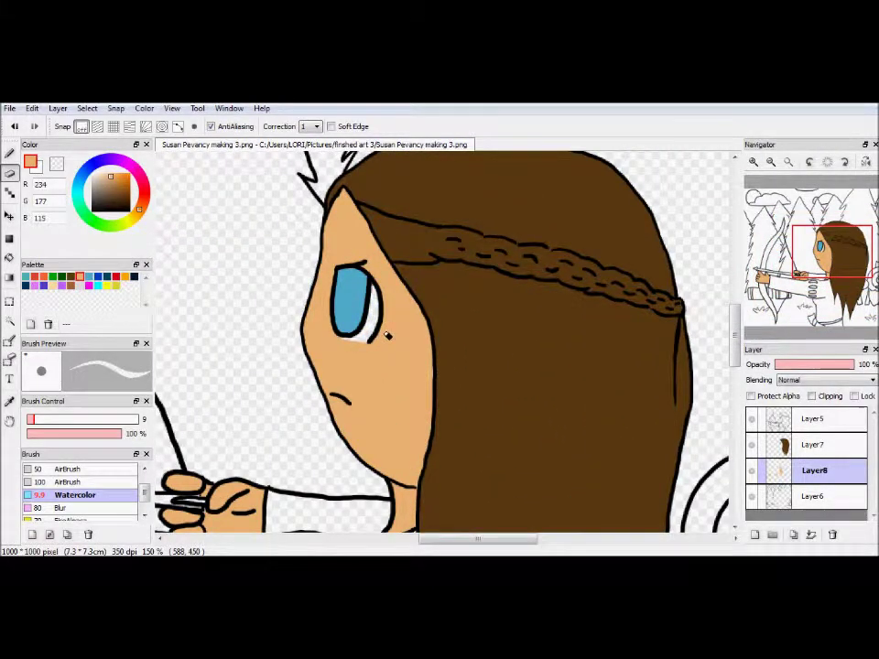
pyautogui.press('c')
pyautogui.moveTo(172, 347); pyautogui.dragTo(323, 223)
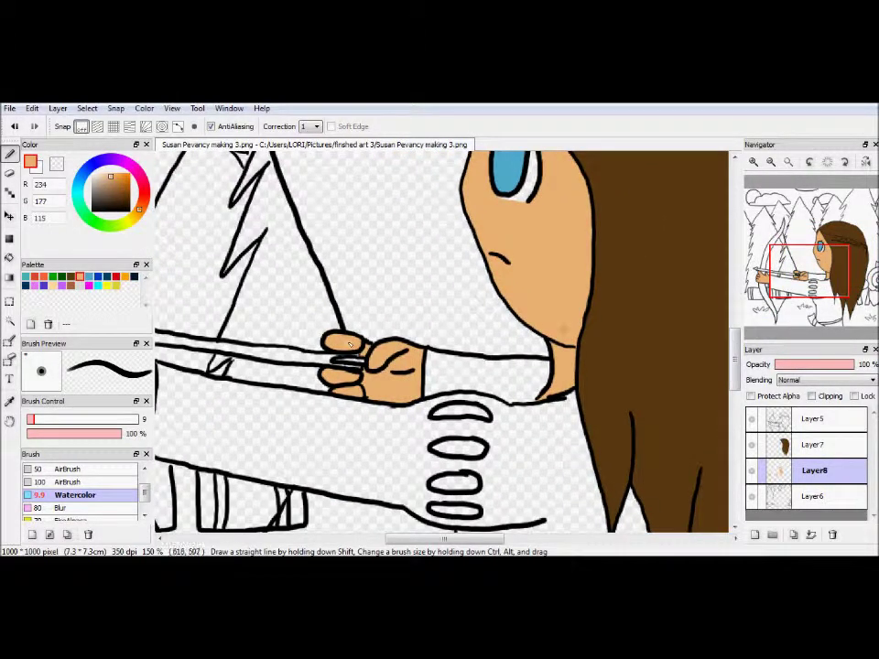
# Step: On a new Layer9, colour the dress and sleeves dark green (8, 85, 7) and clean up the skin edge at the collar
pyautogui.hotkey('ctrl', 'shift', 'n')
pyautogui.click(359, 513)
pyautogui.click(39, 394)
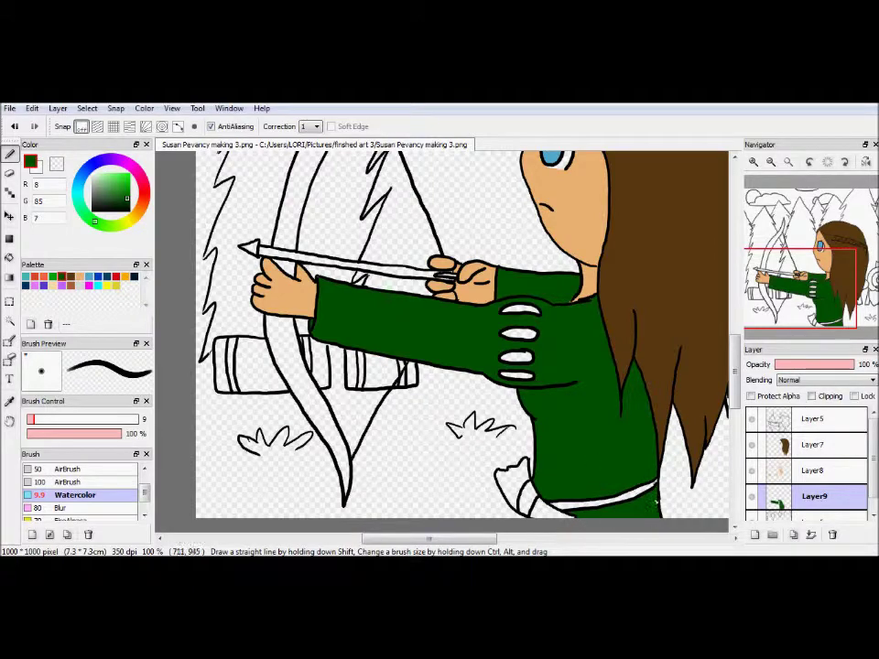
pyautogui.press('e')
pyautogui.press('Up')
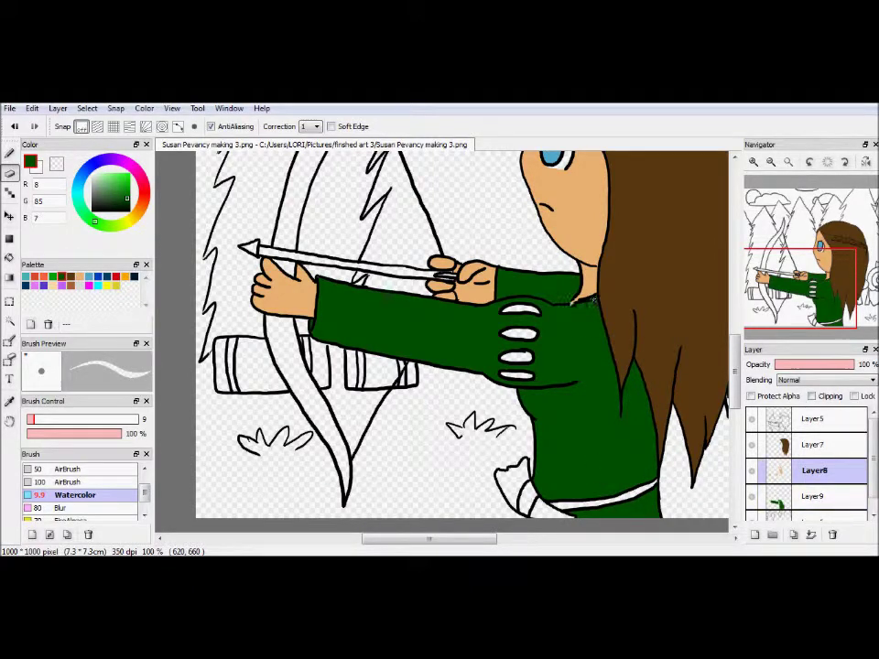
pyautogui.press('Down')
pyautogui.press('n')
pyautogui.moveTo(804, 275)
pyautogui.mouseDown()
pyautogui.moveTo(804, 188)
pyautogui.moveTo(807, 295)
pyautogui.moveTo(824, 308)
pyautogui.mouseUp()
# Step: Check the archer reference photos in the browser and start colouring the horn at the waist cream (255, 242, 221) on Layer10
pyautogui.press('Down')
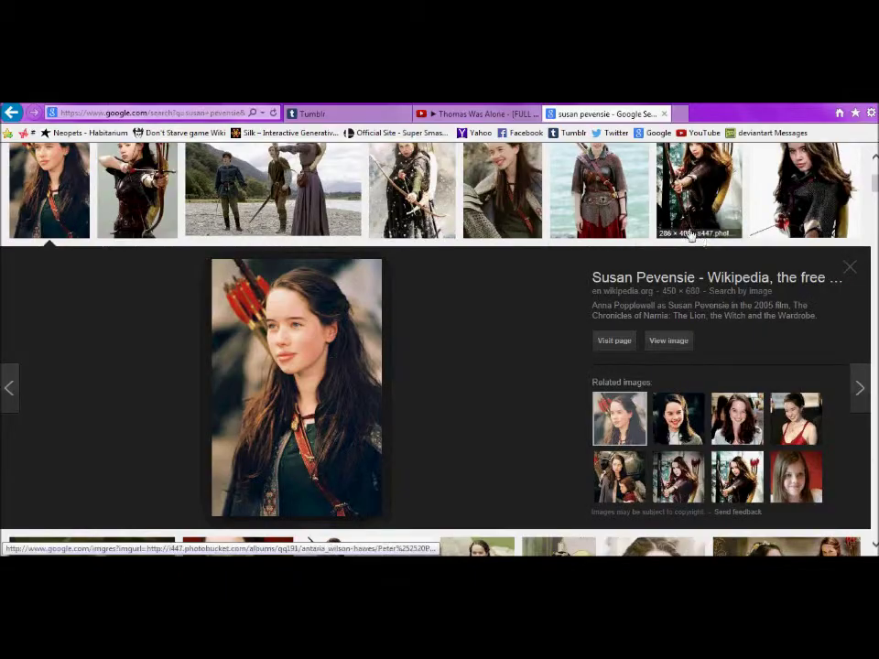
pyautogui.click(806, 193)
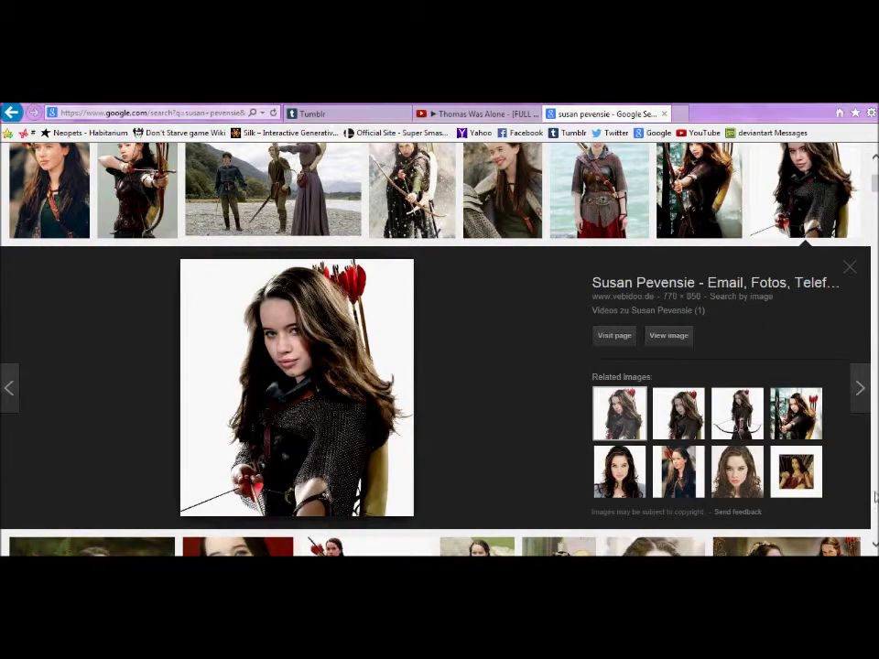
pyautogui.scroll(-5, 874, 495)
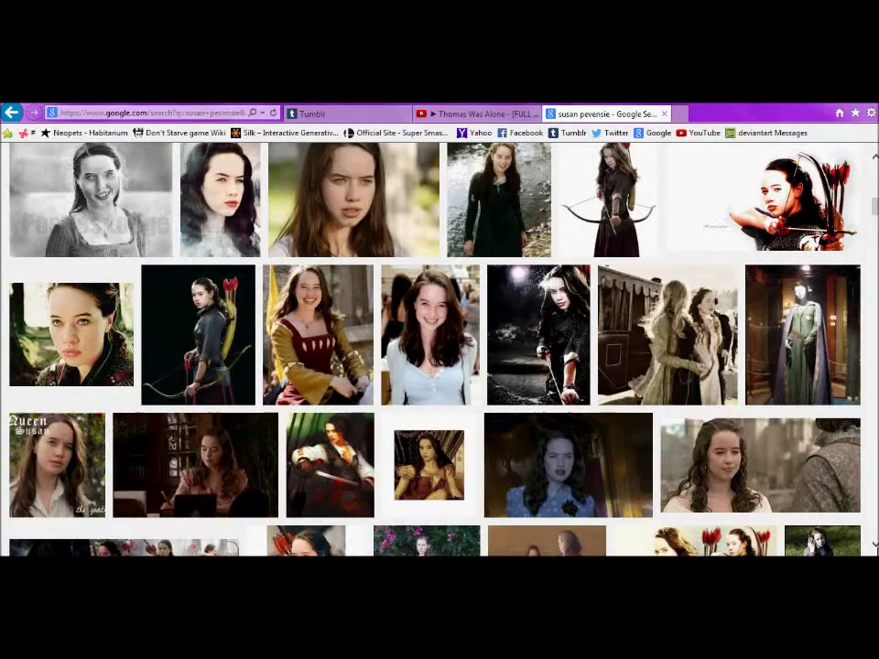
pyautogui.scroll(-1, 440, 348)
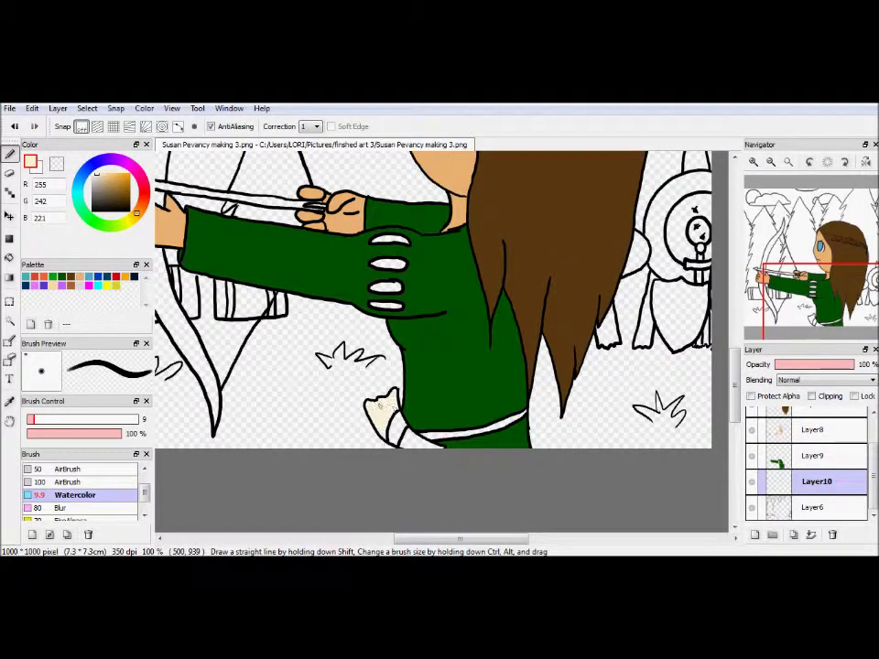
# Step: Add Layer11 beneath all the other layers and fill it with light grey (186, 186, 186)
pyautogui.click(754, 534)
pyautogui.moveTo(817, 481); pyautogui.dragTo(824, 524)
pyautogui.press('-')
pyautogui.press('-')
pyautogui.press('-')
pyautogui.click(9, 258)
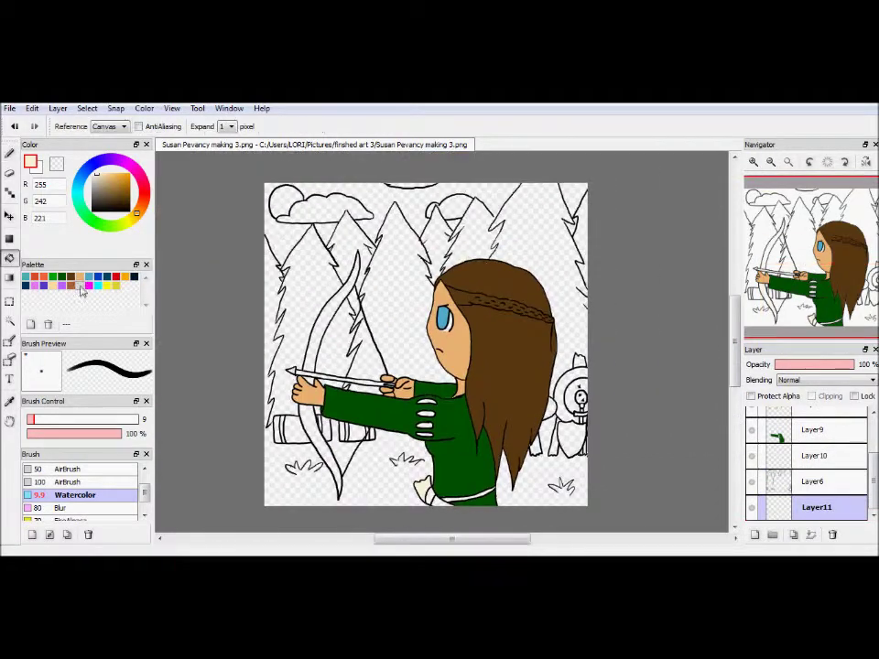
pyautogui.click(104, 146)
pyautogui.click(313, 262)
pyautogui.click(9, 173)
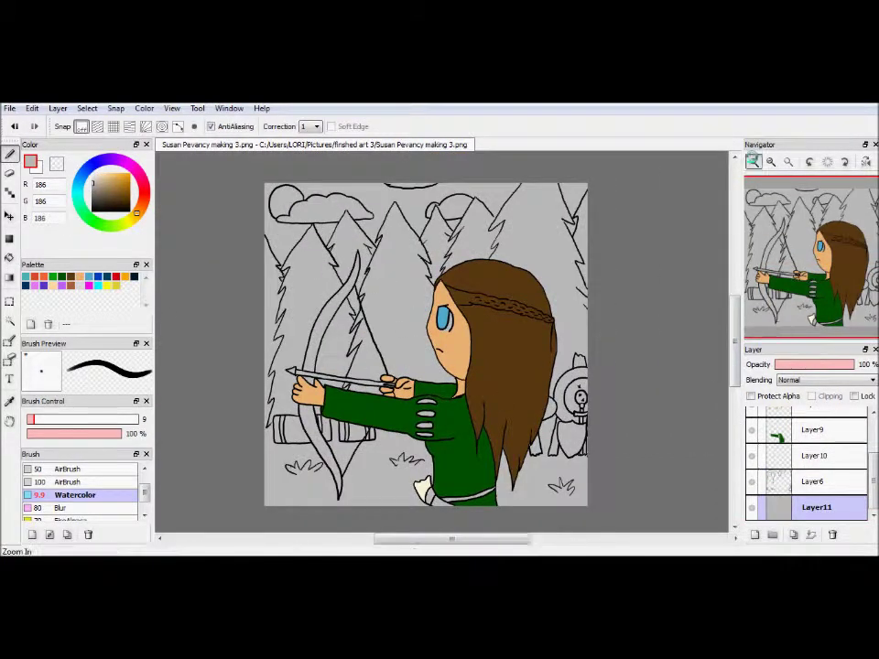
# Step: On Layer10, erase the rough cream strokes and bucket-fill both sections of the horn with cream (254, 241, 220)
pyautogui.click(817, 455)
pyautogui.press('+')
pyautogui.press('+')
pyautogui.scroll(-3, 440, 339)
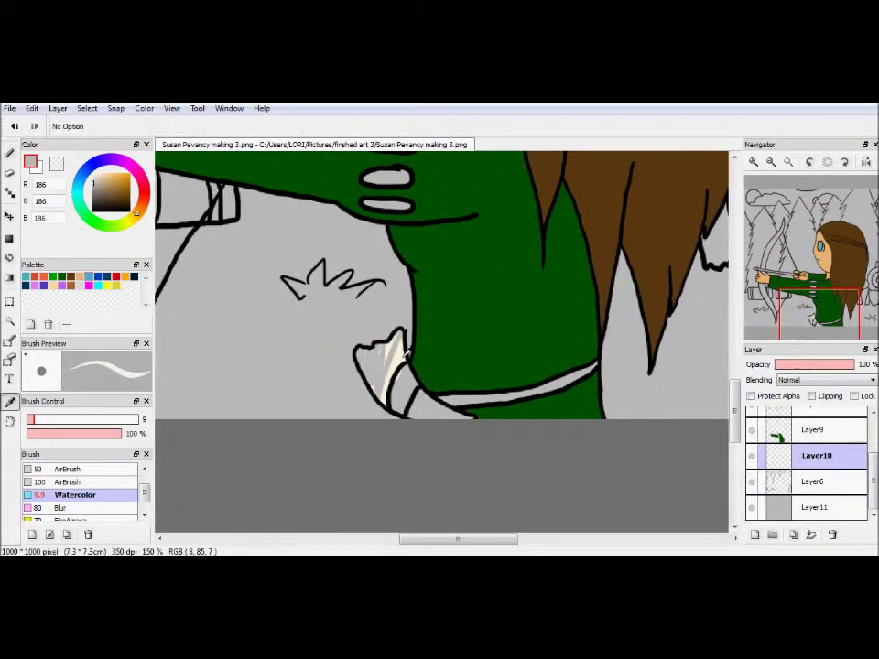
pyautogui.moveTo(392, 389); pyautogui.dragTo(390, 357)
pyautogui.click(9, 257)
pyautogui.click(443, 417)
pyautogui.hotkey('ctrl', 'z')
pyautogui.click(124, 126)
pyautogui.click(119, 137)
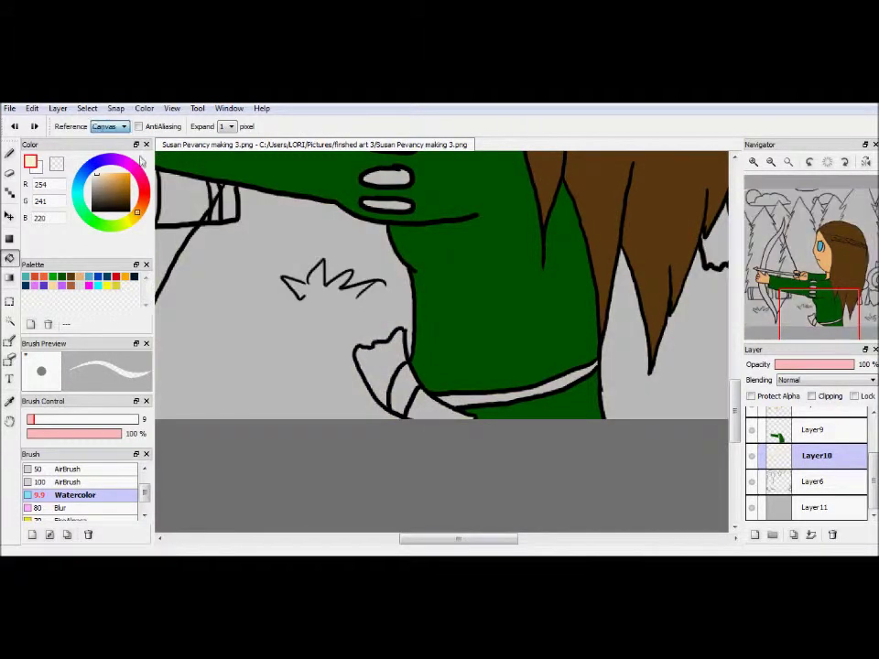
pyautogui.click(431, 408)
pyautogui.click(376, 366)
# Step: Add Layer12 above Layer6 and paint the belt with the brown sampled from the hair
pyautogui.press('b')
pyautogui.keyDown('alt'); pyautogui.click(586, 229); pyautogui.keyUp('alt')
pyautogui.click(813, 481)
pyautogui.click(755, 535)
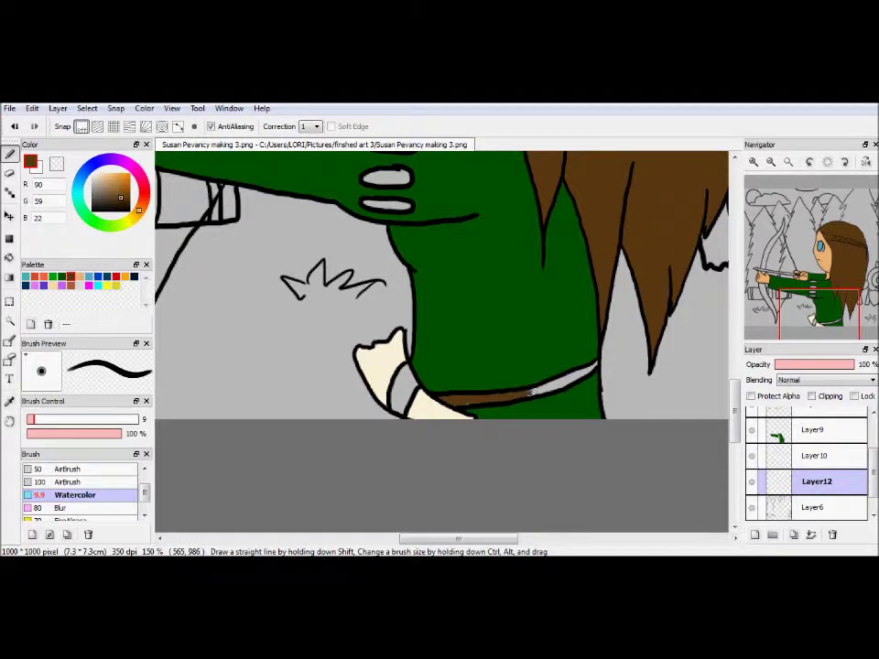
# Step: On Layer12, paint the horn's band red (199, 34, 0) and the sleeve's oval openings white
pyautogui.click(124, 195)
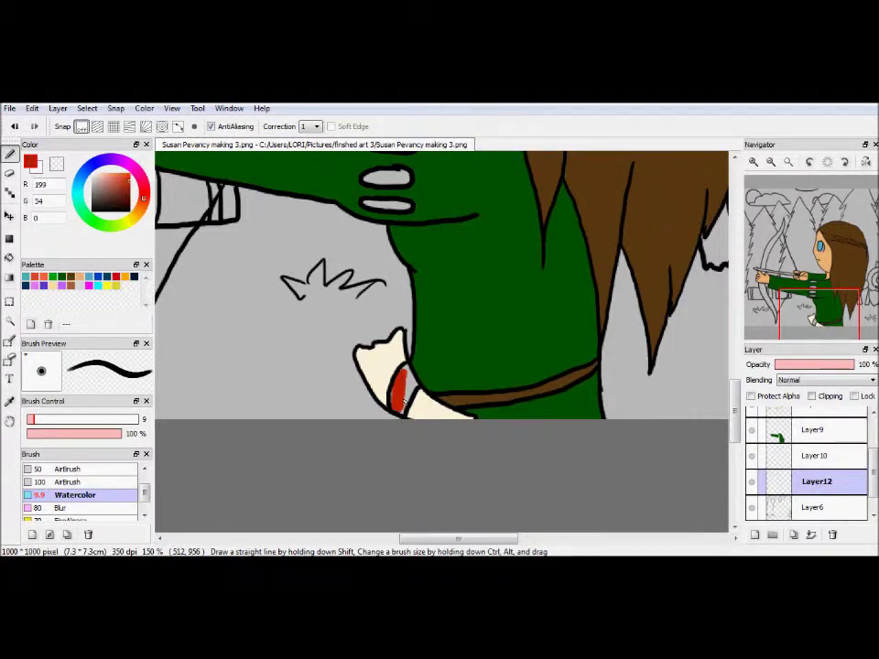
pyautogui.scroll(-4, 440, 339)
pyautogui.scroll(4, 439, 339)
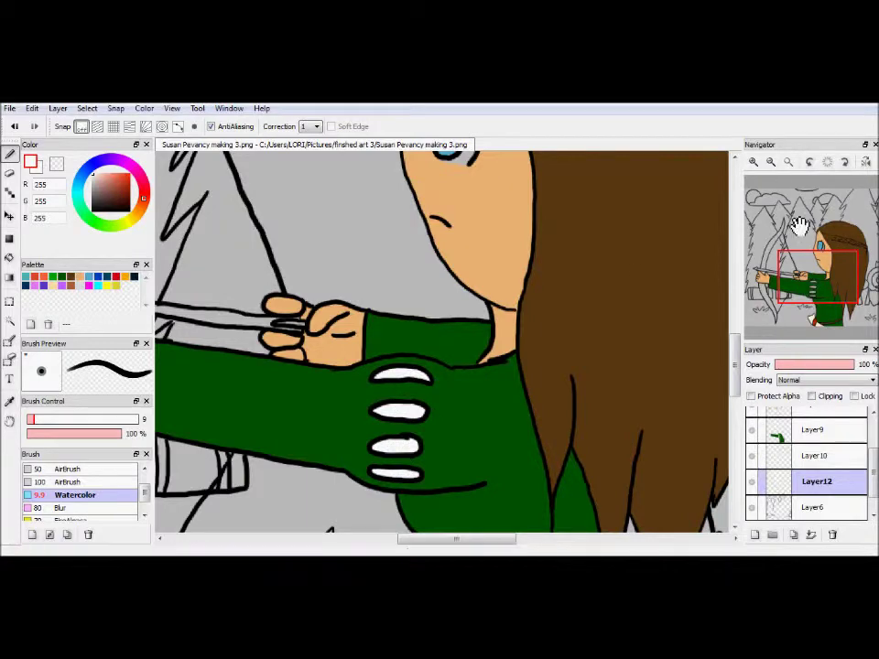
# Step: On Layer9, paint the elbow showing behind the hair with the dress's dark green (8, 85, 7)
pyautogui.click(814, 429)
pyautogui.moveTo(513, 412); pyautogui.dragTo(284, 348)
pyautogui.keyDown('alt'); pyautogui.click(554, 334); pyautogui.keyUp('alt')
pyautogui.scroll(-4, 522, 376)
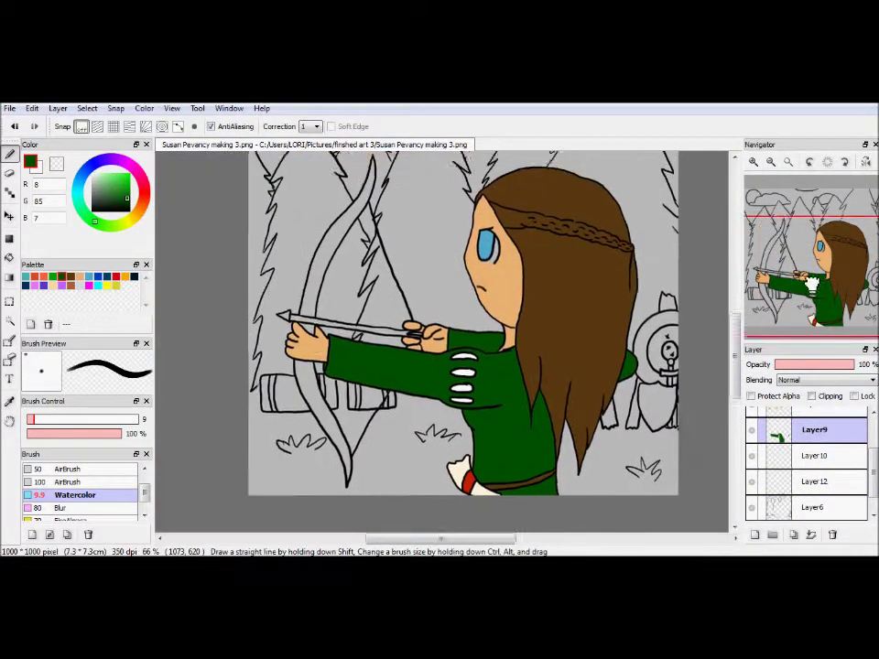
# Step: Add Layer13, check the bow and arrow reference photos in the browser, and paint the arrow shaft brown (160, 117, 69)
pyautogui.click(755, 534)
pyautogui.scroll(4, 792, 279)
pyautogui.keyDown('alt'); pyautogui.click(284, 366); pyautogui.keyUp('alt')
pyautogui.moveTo(225, 307); pyautogui.dragTo(248, 315)
pyautogui.hotkey('alt', 'Tab')
pyautogui.click(137, 394)
pyautogui.click(273, 193)
pyautogui.click(414, 197)
pyautogui.hotkey('alt', 'Tab')
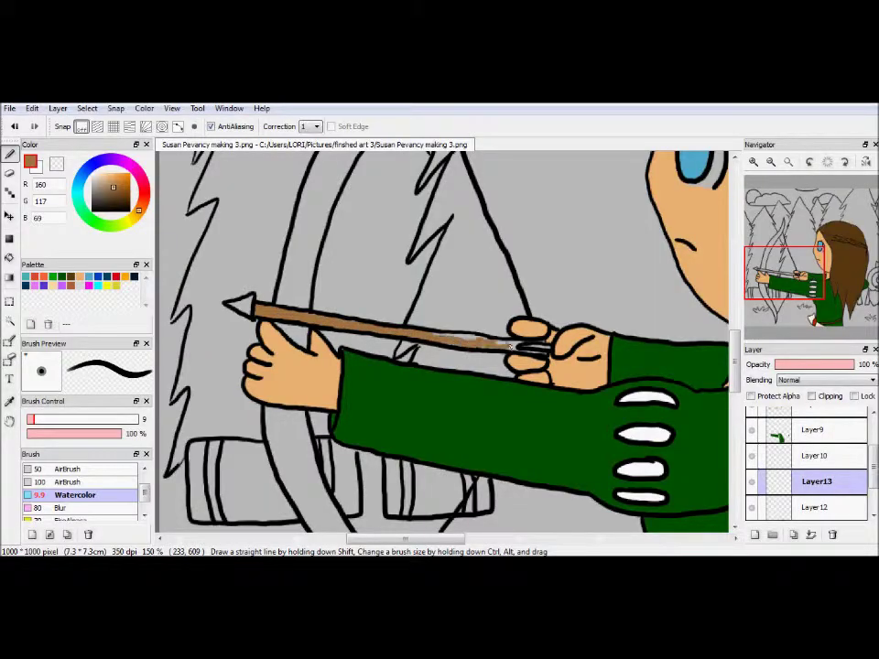
# Step: Add Layer14 and colour the arrowhead grey and the fletching between the fingers red (220, 6, 21)
pyautogui.hotkey('ctrl', 'shift', 'n')
pyautogui.click(122, 278)
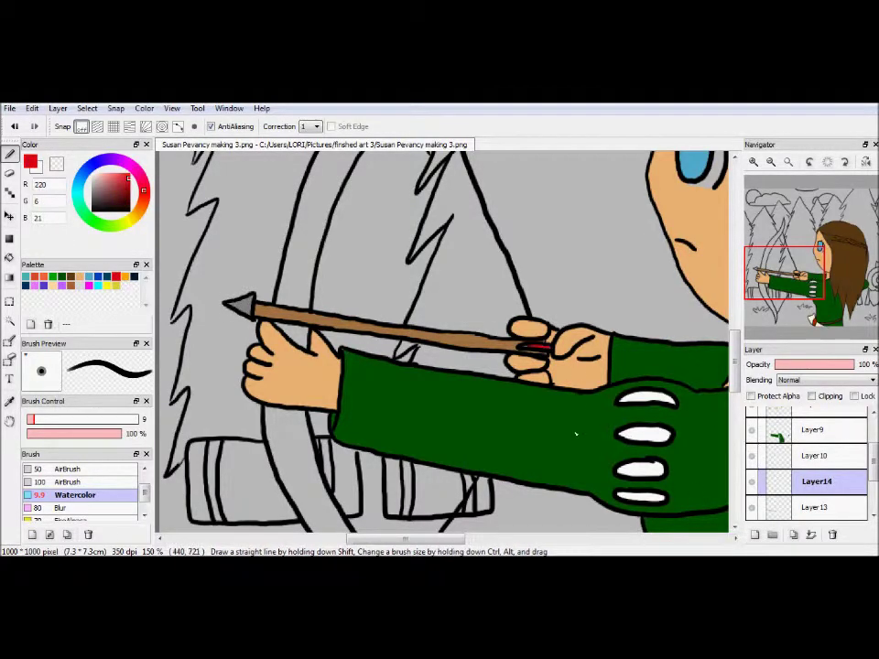
pyautogui.scroll(-5, 576, 434)
pyautogui.scroll(-3, 576, 435)
# Step: Check the film archery photos in the browser, paint the bow's tips white on Layer15, and its limbs brown (173, 128, 78) on Layer16
pyautogui.hotkey('alt', 'Tab')
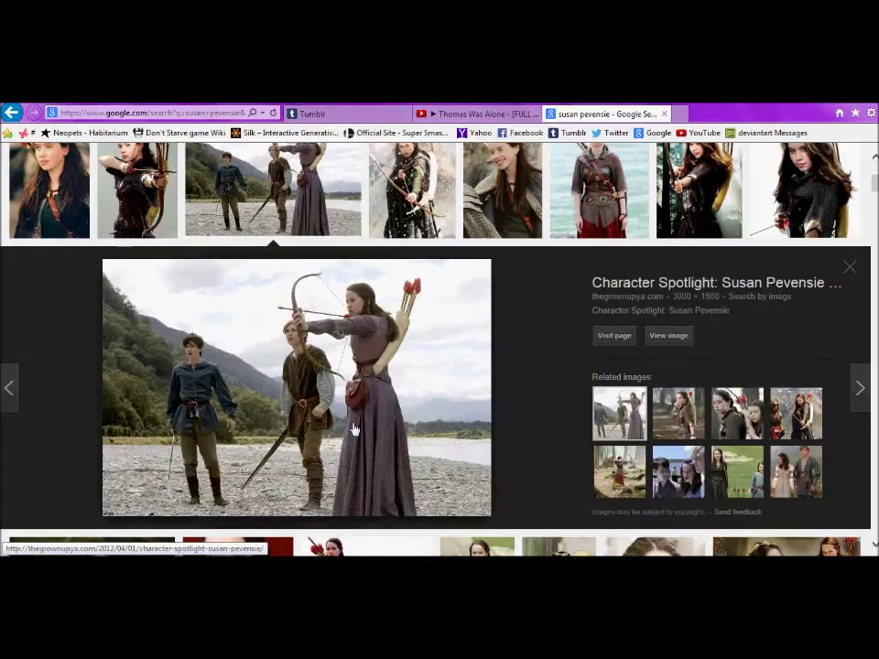
pyautogui.press('Right')
pyautogui.hotkey('alt', 'Tab')
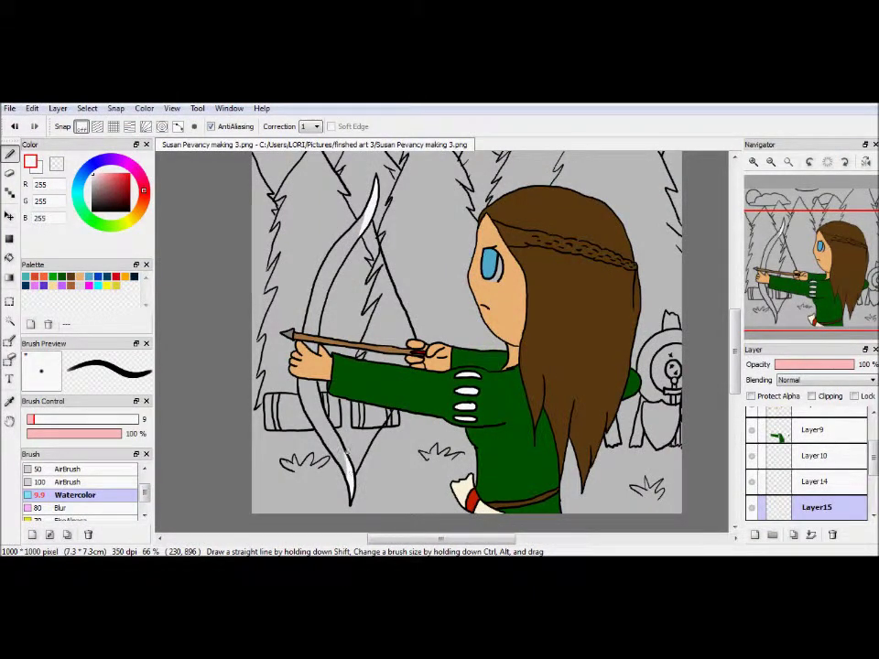
pyautogui.click(95, 195)
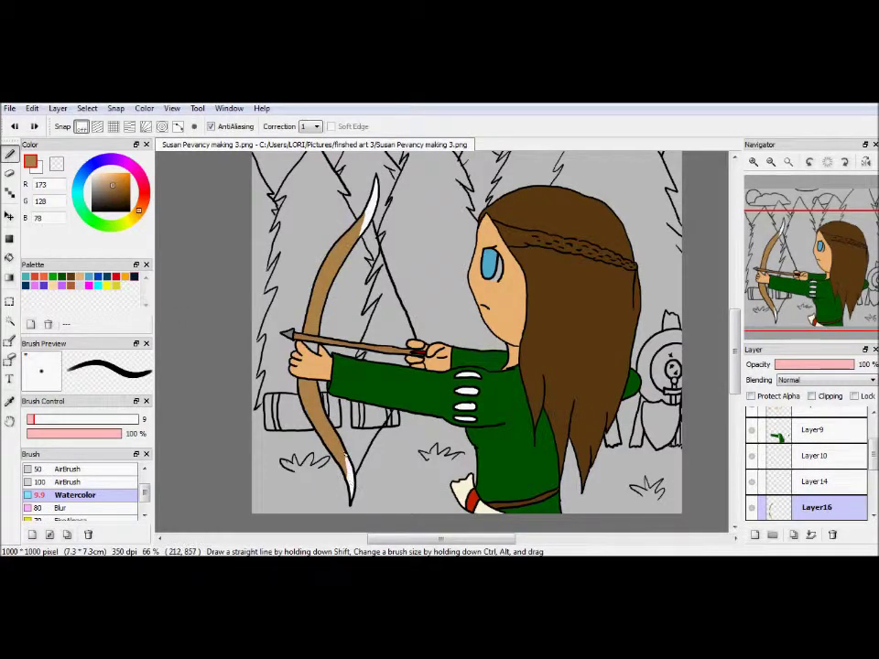
# Step: Move Layer15, which holds the bow's white tips, above the brown bow colour on Layer16
pyautogui.click(9, 258)
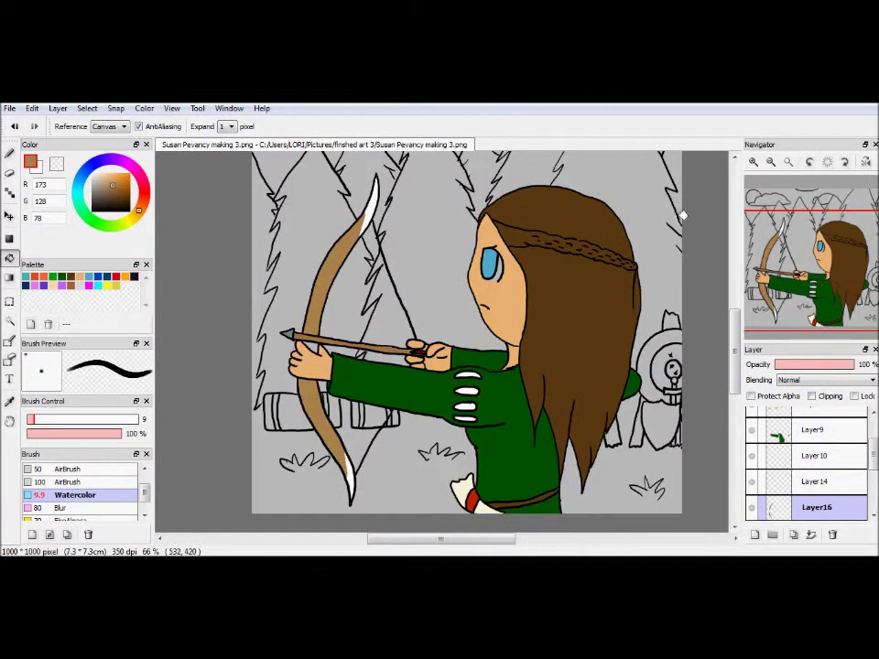
pyautogui.scroll(4, 681, 210)
pyautogui.click(793, 488)
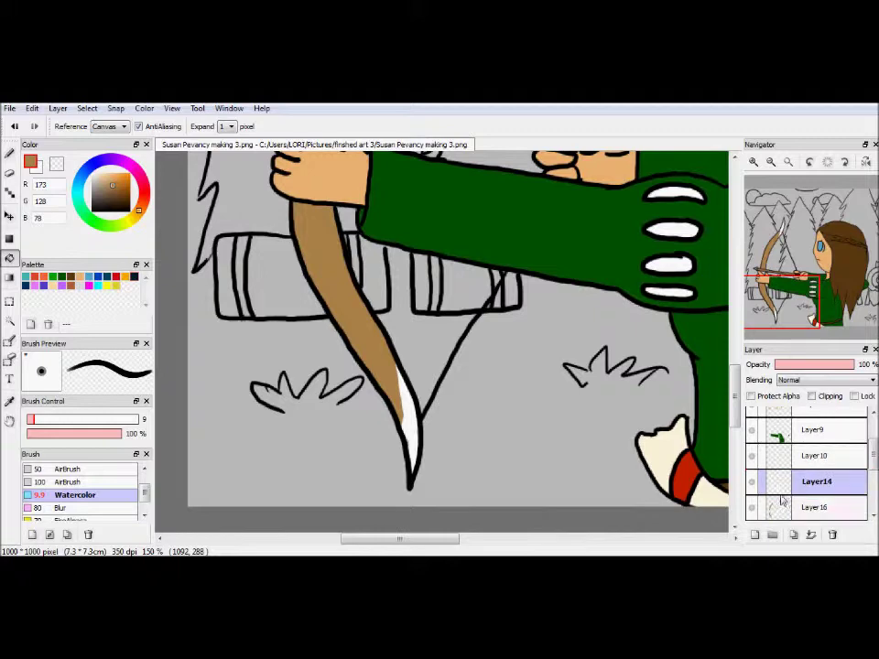
pyautogui.click(806, 508)
pyautogui.scroll(-3, 815, 272)
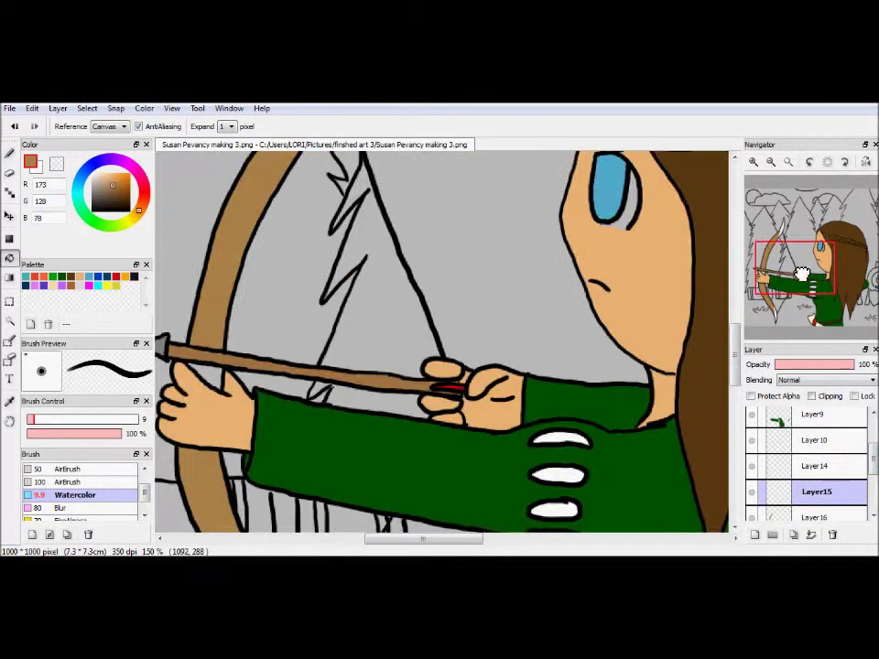
# Step: Group the character's line and colour layers in a new folder, and rearrange the layers inside it
pyautogui.scroll(3, 864, 421)
pyautogui.scroll(2, 793, 433)
pyautogui.moveTo(793, 433); pyautogui.dragTo(774, 514)
pyautogui.scroll(-3, 872, 462)
pyautogui.moveTo(873, 463); pyautogui.dragTo(873, 495)
pyautogui.moveTo(825, 429)
pyautogui.mouseDown()
pyautogui.moveTo(838, 423)
pyautogui.moveTo(845, 459)
pyautogui.moveTo(810, 437)
pyautogui.mouseUp()
pyautogui.scroll(-3, 840, 434)
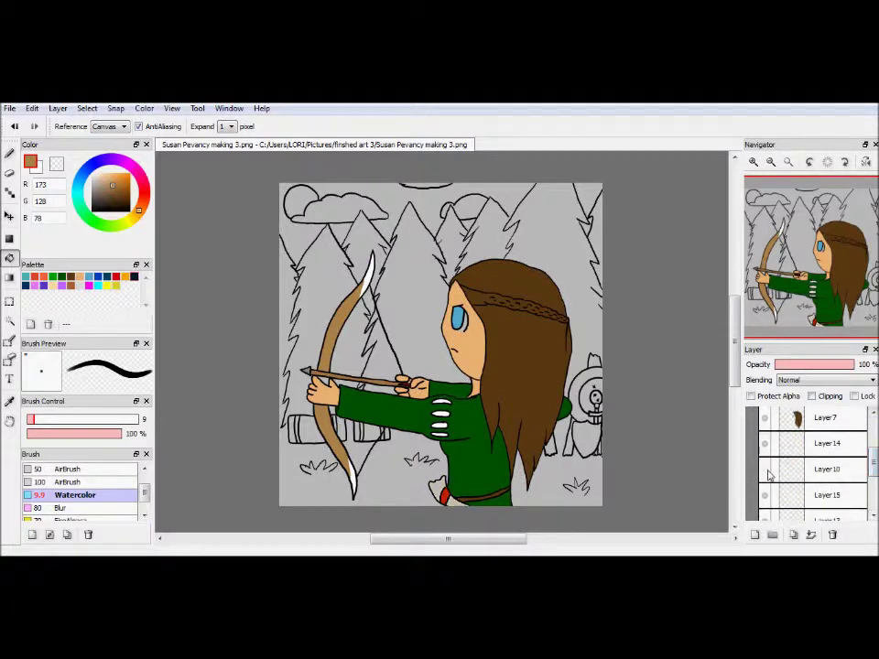
pyautogui.moveTo(874, 460); pyautogui.dragTo(873, 494)
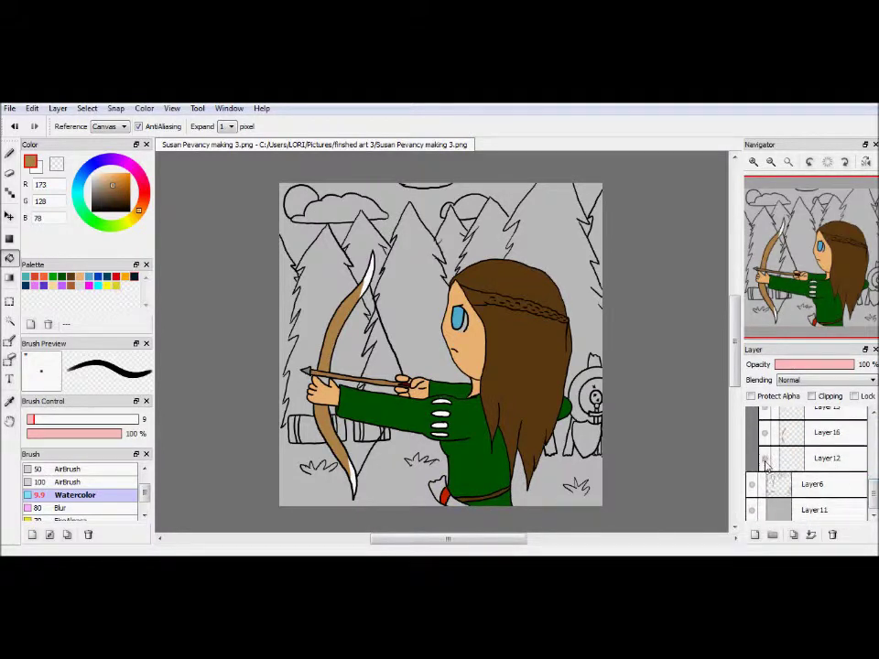
pyautogui.click(827, 432)
pyautogui.scroll(3, 827, 458)
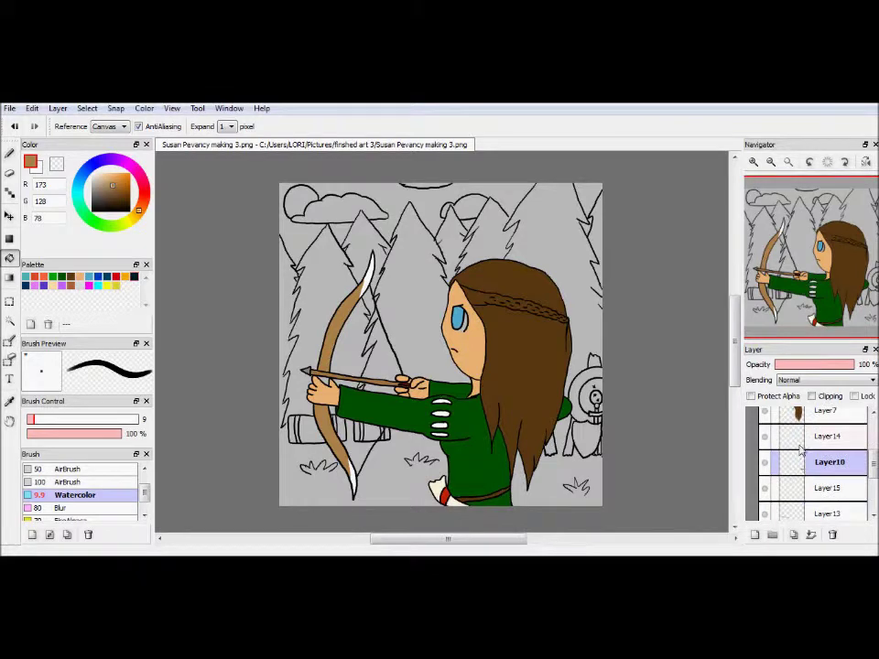
# Step: Add Layer18 below Layer12 in the character's folder and paint the white of the eye (255, 255, 255)
pyautogui.press('n')
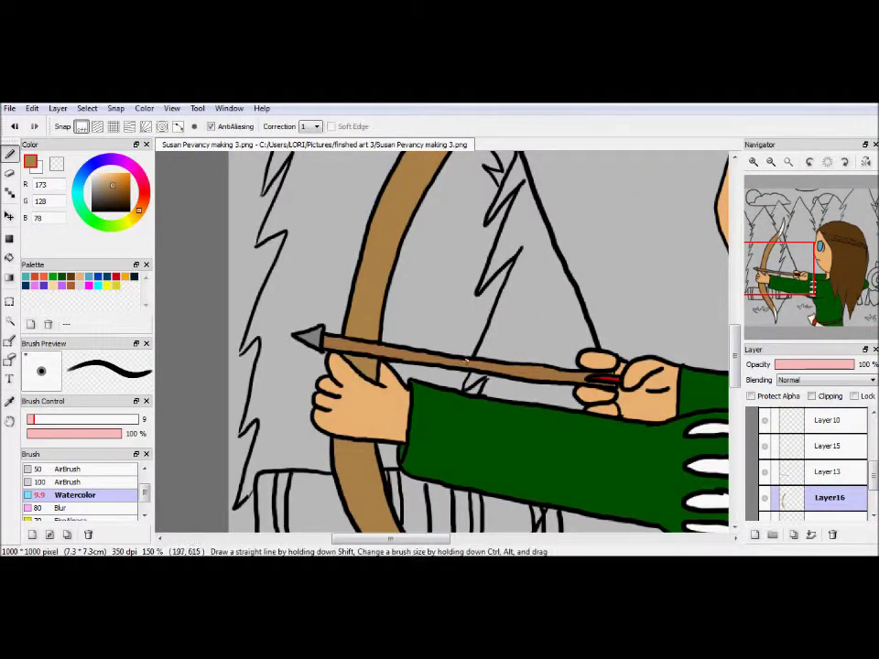
pyautogui.hotkey('ctrl', '-')
pyautogui.scroll(-2, 815, 468)
pyautogui.doubleClick(824, 453)
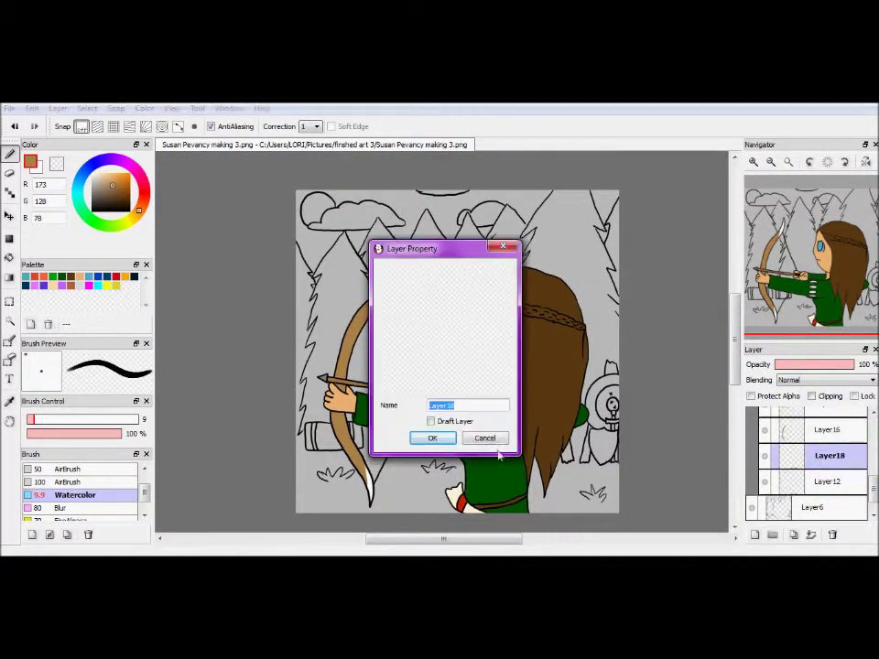
pyautogui.press('Return')
pyautogui.moveTo(818, 481); pyautogui.dragTo(818, 458)
pyautogui.click(95, 175)
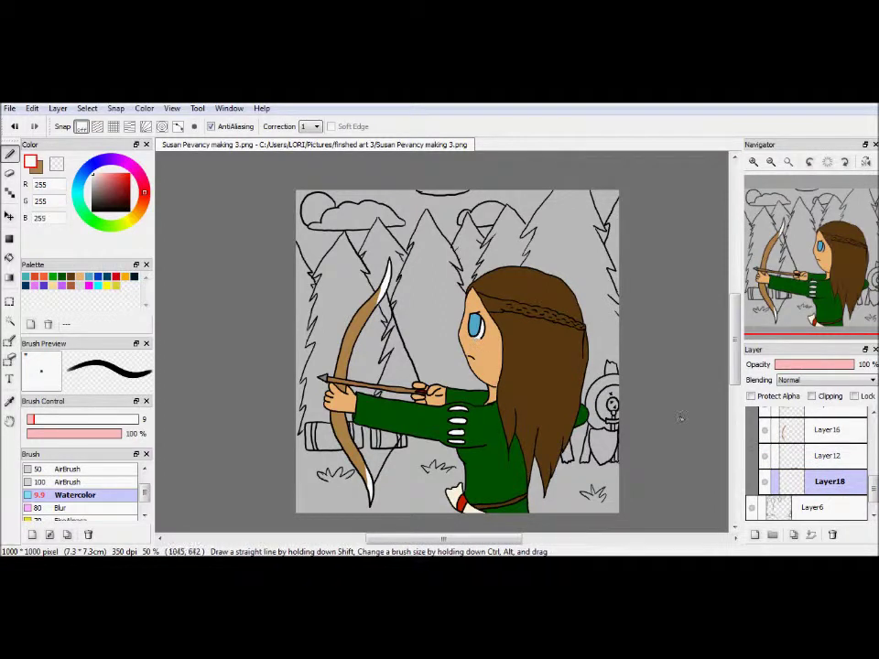
# Step: Create a second folder around Layer6, and name the two folders Character and Background
pyautogui.moveTo(872, 486); pyautogui.dragTo(872, 455)
pyautogui.click(771, 534)
pyautogui.doubleClick(815, 419)
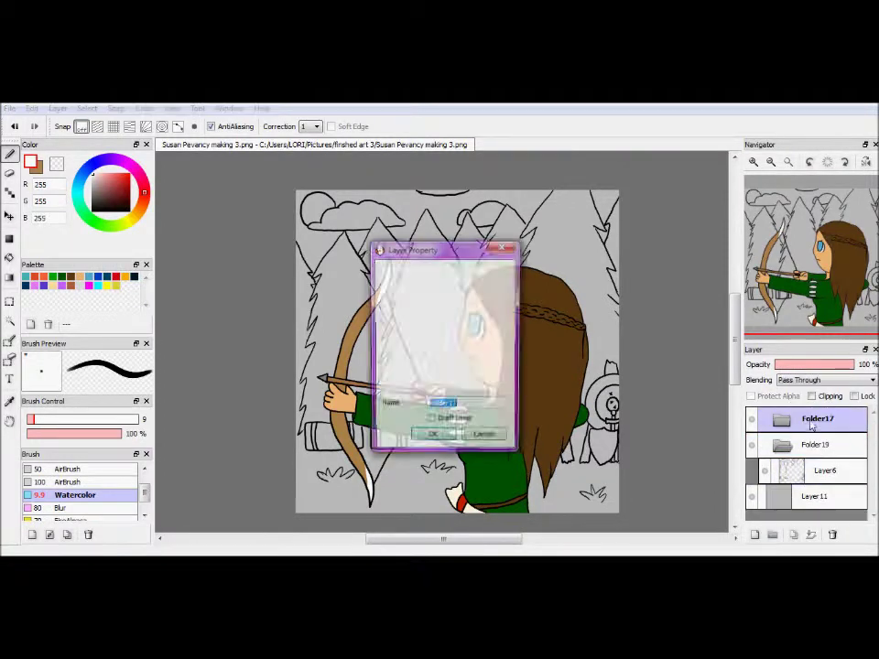
pyautogui.write('Character')
pyautogui.press('Return')
pyautogui.doubleClick(816, 444)
pyautogui.write('Background')
pyautogui.press('Return')
# Step: Add Layer20 below Layer6 in the Background folder and paint the round target's outer ring pale peach (255, 232, 209)
pyautogui.click(755, 533)
pyautogui.moveTo(792, 471); pyautogui.dragTo(794, 502)
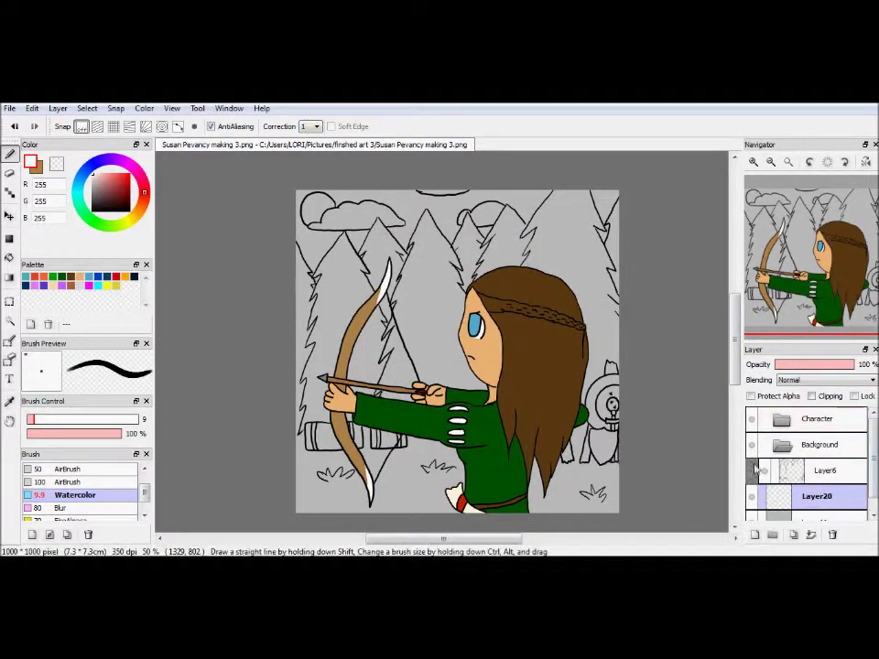
pyautogui.scroll(2, 864, 298)
pyautogui.click(104, 179)
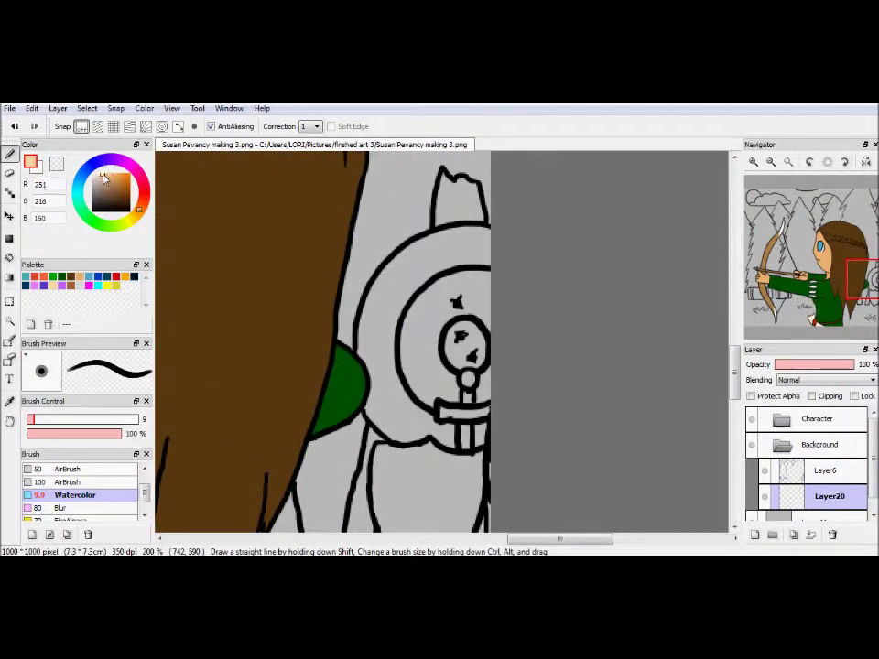
pyautogui.moveTo(441, 249); pyautogui.dragTo(363, 332)
pyautogui.moveTo(399, 439)
pyautogui.mouseDown()
pyautogui.moveTo(391, 358)
pyautogui.moveTo(473, 256)
pyautogui.moveTo(419, 264)
pyautogui.moveTo(493, 240)
pyautogui.moveTo(439, 435)
pyautogui.mouseUp()
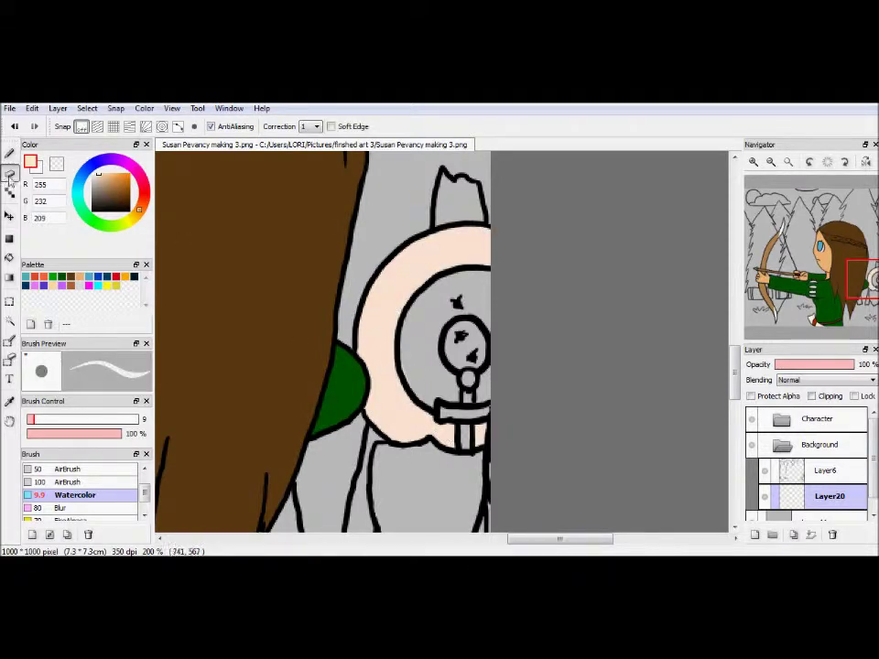
# Step: Add Layer21 above Layer20 and paint the target's centre red (230, 46, 62) on Layer20
pyautogui.click(120, 177)
pyautogui.click(122, 178)
pyautogui.moveTo(417, 285)
pyautogui.mouseDown()
pyautogui.moveTo(405, 335)
pyautogui.moveTo(462, 355)
pyautogui.moveTo(467, 348)
pyautogui.mouseUp()
pyautogui.hotkey('ctrl', 'z')
pyautogui.hotkey('ctrl', 'shift', 'n')
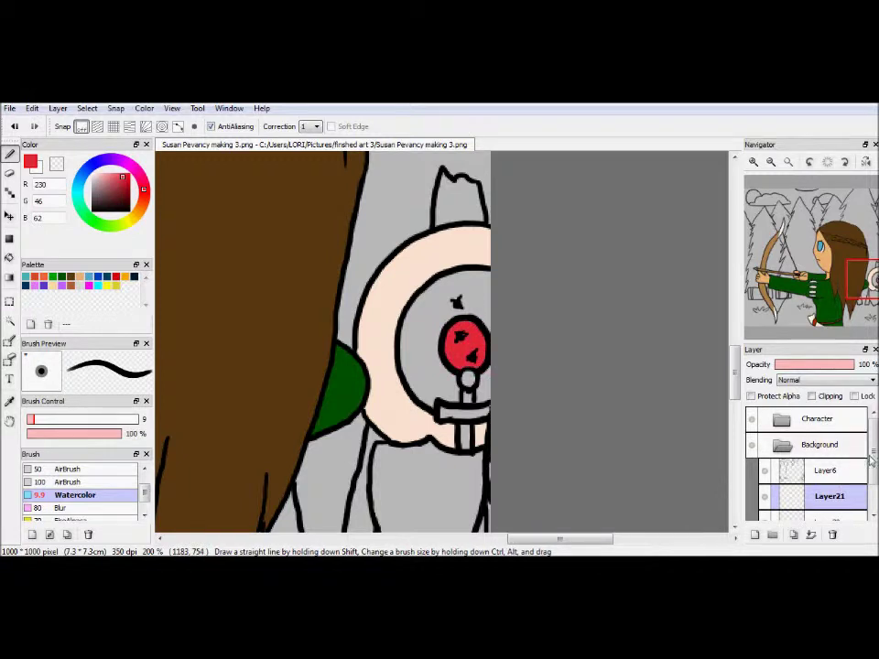
pyautogui.hotkey('ctrl', 'z')
pyautogui.hotkey('ctrl', 'y')
pyautogui.hotkey('ctrl', 'z')
pyautogui.hotkey('ctrl', 'y')
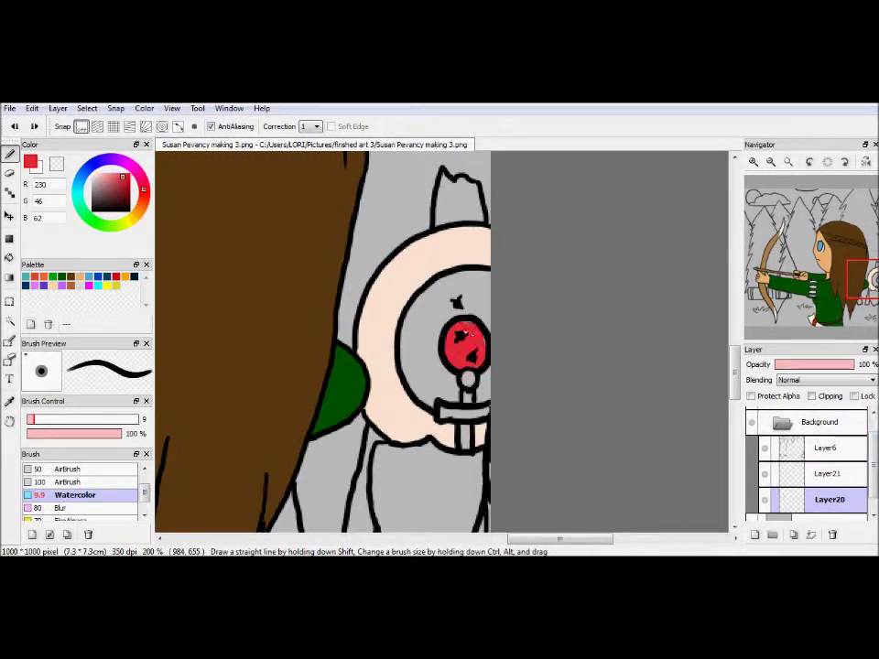
# Step: On Layer21, fill the target's inner ring with very dark blue (0, 19, 31)
pyautogui.click(106, 276)
pyautogui.moveTo(431, 302)
pyautogui.mouseDown()
pyautogui.moveTo(413, 341)
pyautogui.moveTo(449, 388)
pyautogui.moveTo(438, 349)
pyautogui.moveTo(470, 289)
pyautogui.moveTo(483, 383)
pyautogui.mouseUp()
pyautogui.click(128, 208)
pyautogui.click(9, 257)
pyautogui.click(432, 316)
pyautogui.click(489, 385)
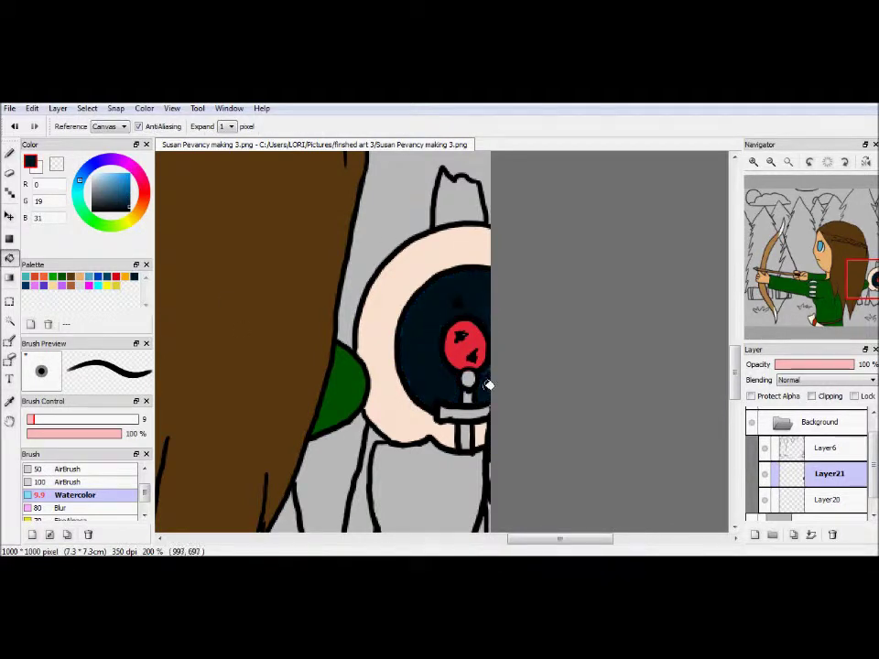
# Step: On Layer20, repaint the target's centre in a stronger red (220, 6, 21)
pyautogui.scroll(-2, 449, 300)
pyautogui.click(829, 499)
pyautogui.keyDown('alt'); pyautogui.click(464, 347); pyautogui.keyUp('alt')
pyautogui.press('b')
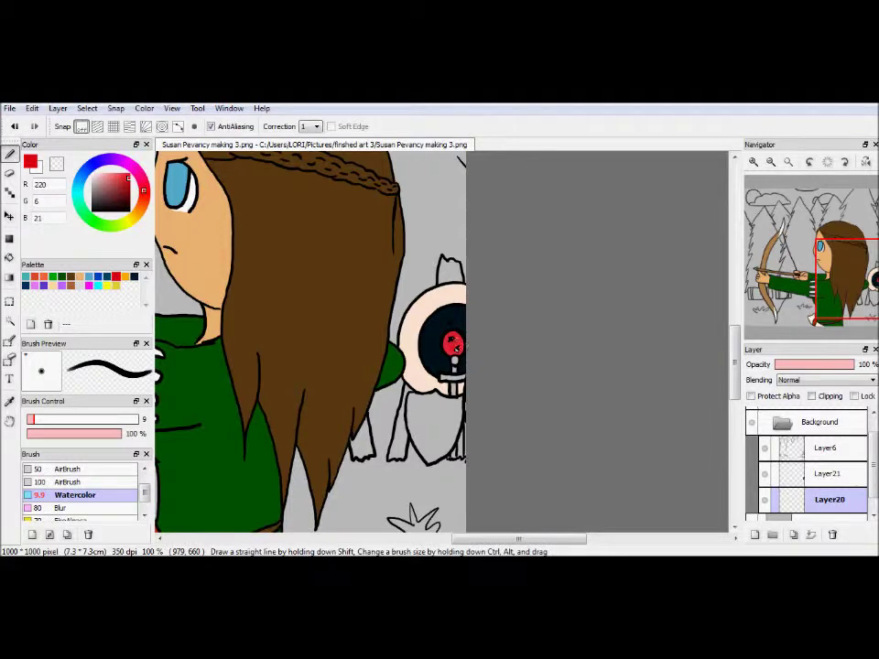
# Step: On Layer21, paint the target's wooden post and legs brown (90, 59, 22) and clean up the edges
pyautogui.click(795, 473)
pyautogui.click(753, 161)
pyautogui.keyDown('alt'); pyautogui.click(333, 181); pyautogui.keyUp('alt')
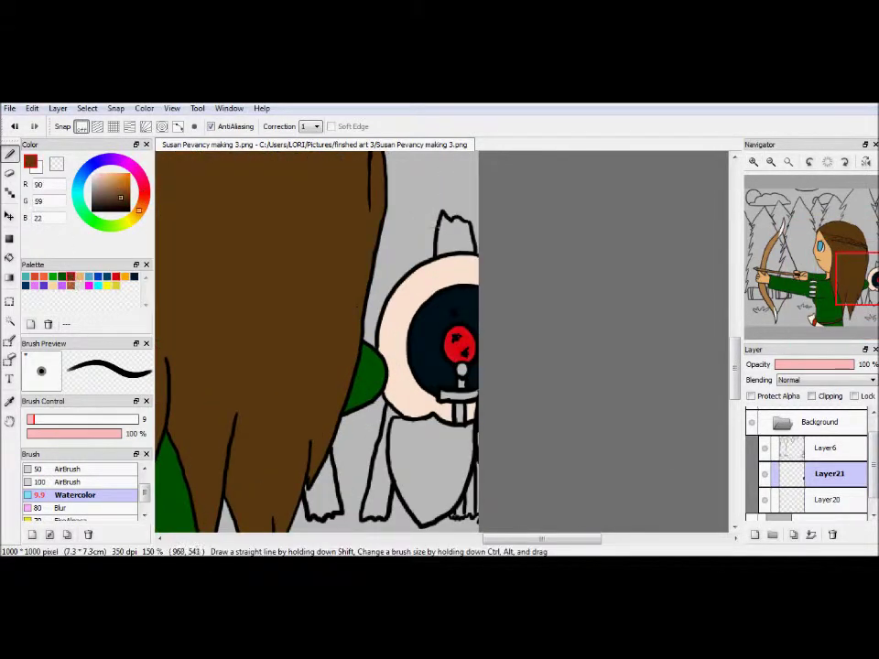
pyautogui.moveTo(443, 225); pyautogui.dragTo(469, 235)
pyautogui.moveTo(383, 414)
pyautogui.mouseDown()
pyautogui.moveTo(370, 514)
pyautogui.moveTo(381, 514)
pyautogui.moveTo(327, 465)
pyautogui.mouseUp()
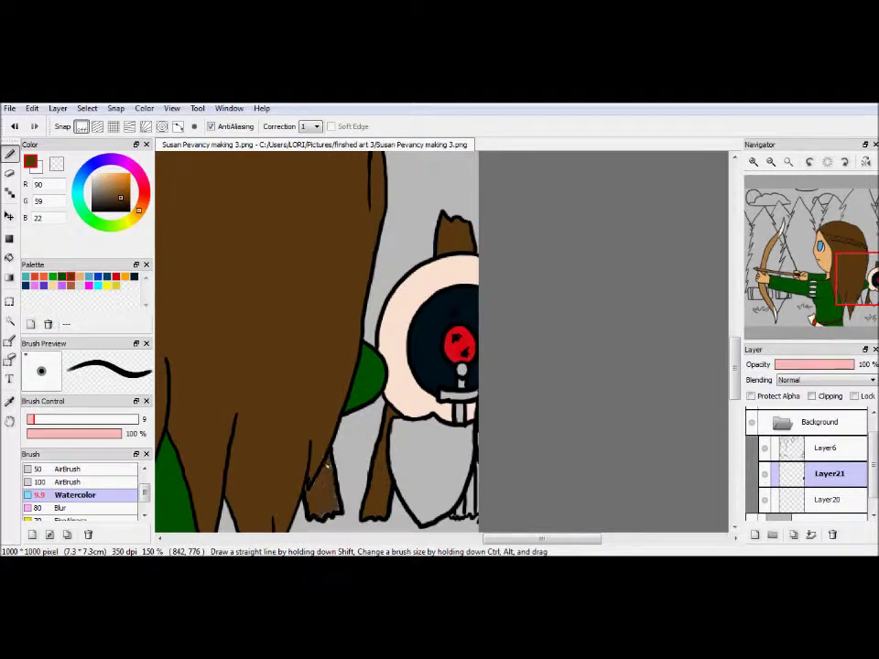
pyautogui.press('e')
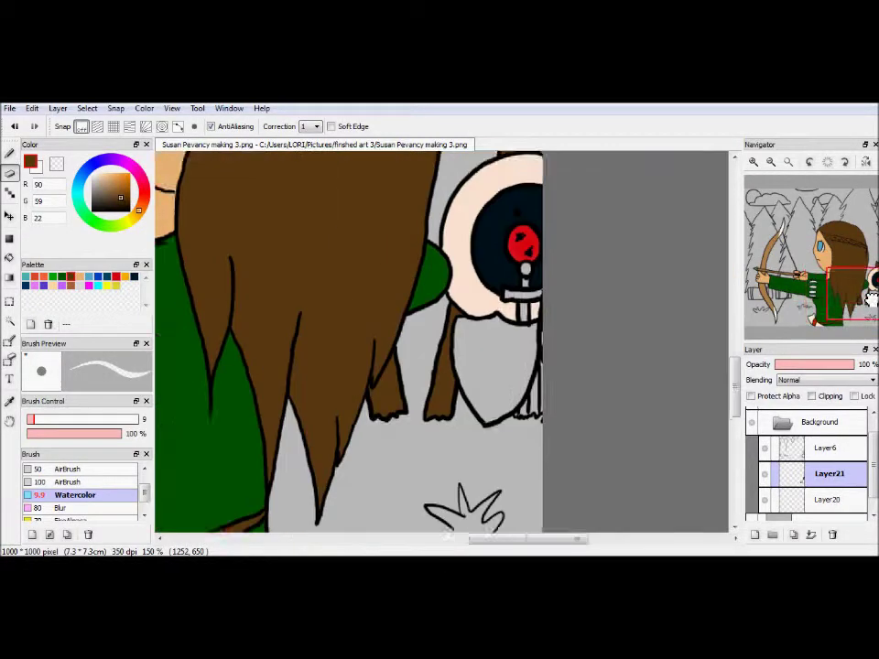
# Step: Add Layer27 above the sky layer, paint the sun orange (255, 173, 6), and erase the colour that spills onto the cloud
pyautogui.click(788, 161)
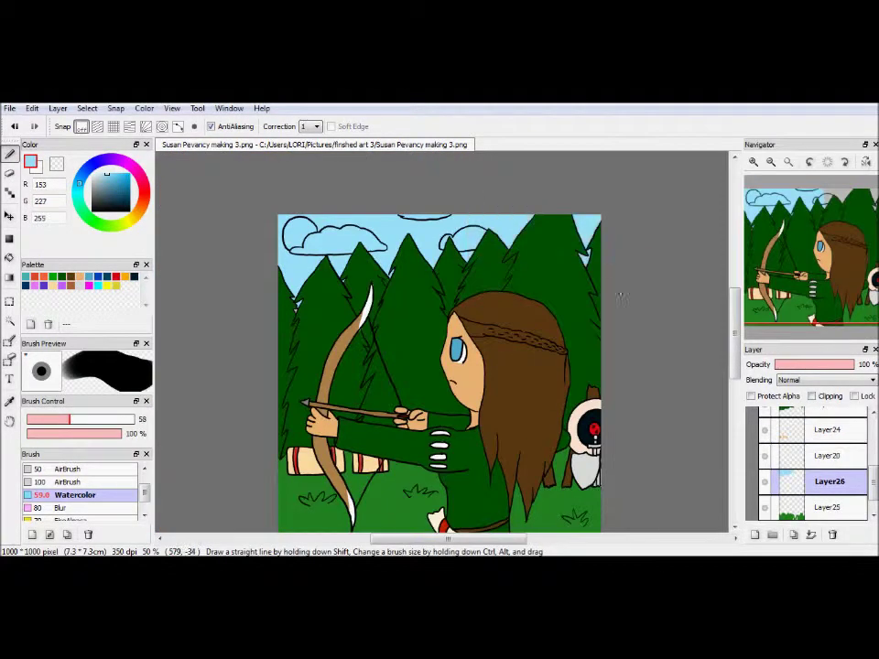
pyautogui.click(770, 161)
pyautogui.click(771, 161)
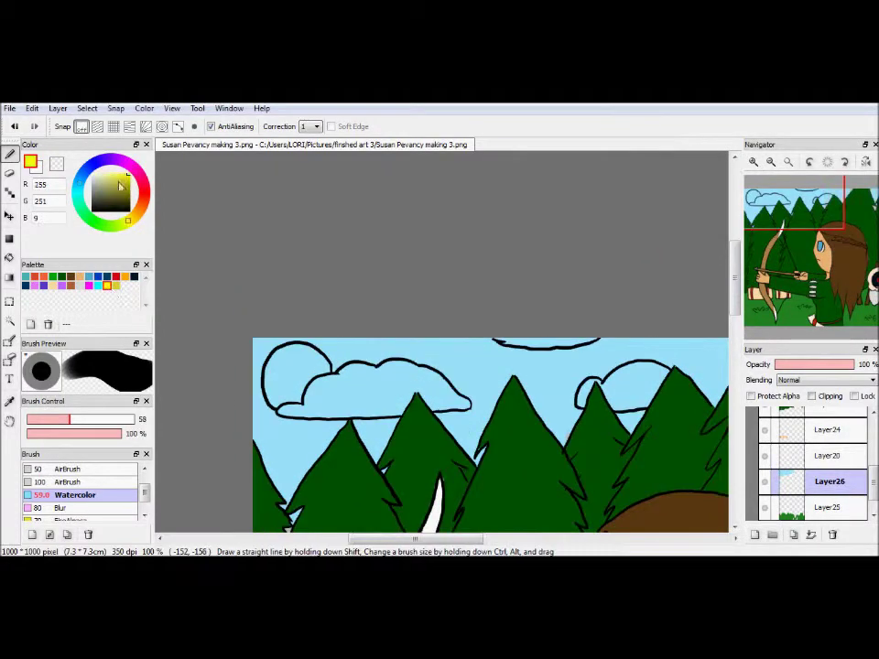
pyautogui.moveTo(295, 368); pyautogui.dragTo(339, 357)
pyautogui.press('e')
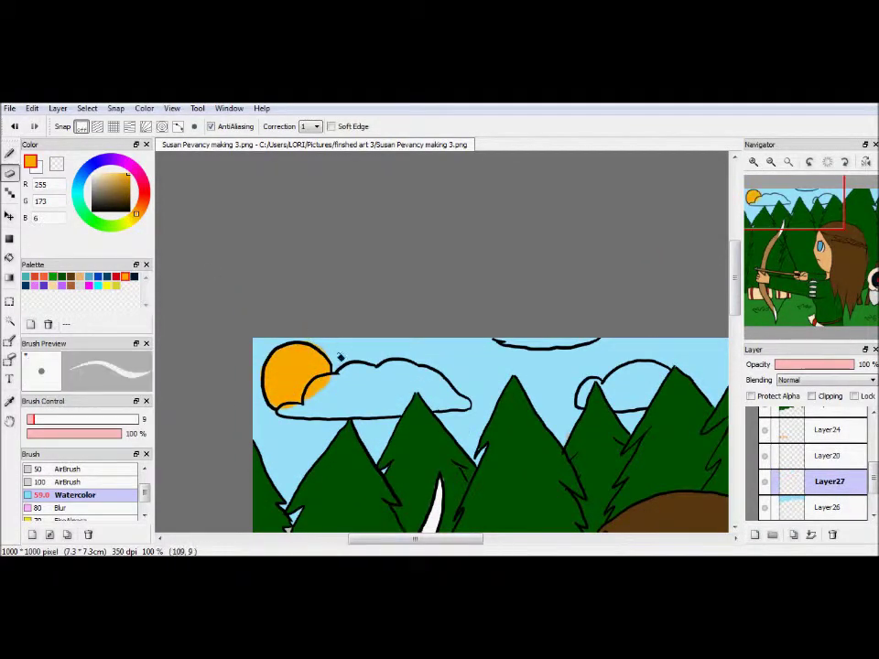
pyautogui.press('b')
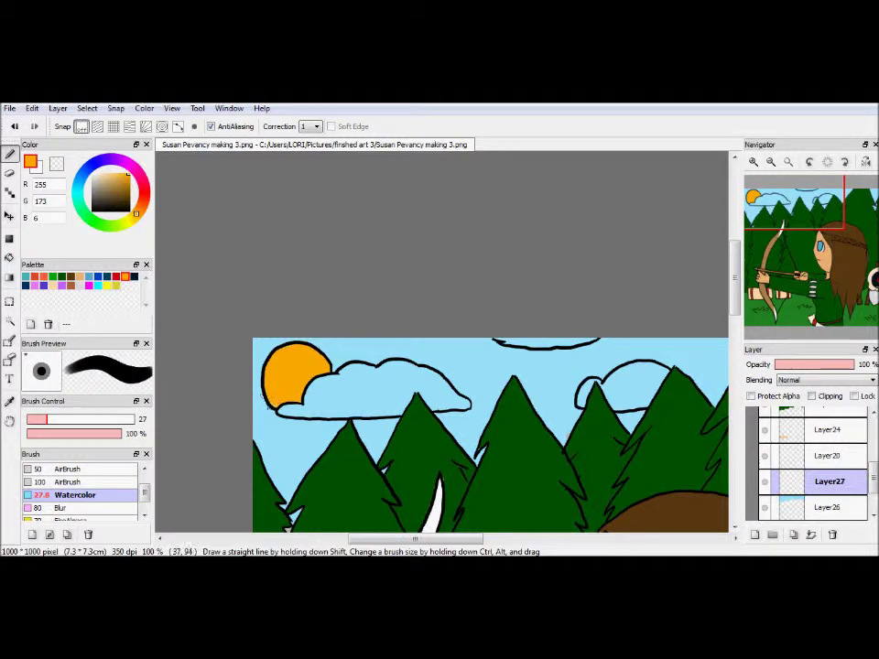
# Step: Add Layer28, paint all three clouds white (255, 255, 255), and erase the paint outside their outlines
pyautogui.click(78, 285)
pyautogui.hotkey('ctrl', 'shift', 'n')
pyautogui.moveTo(302, 395)
pyautogui.mouseDown()
pyautogui.moveTo(345, 394)
pyautogui.moveTo(395, 410)
pyautogui.moveTo(442, 401)
pyautogui.moveTo(428, 375)
pyautogui.moveTo(366, 376)
pyautogui.moveTo(402, 386)
pyautogui.mouseUp()
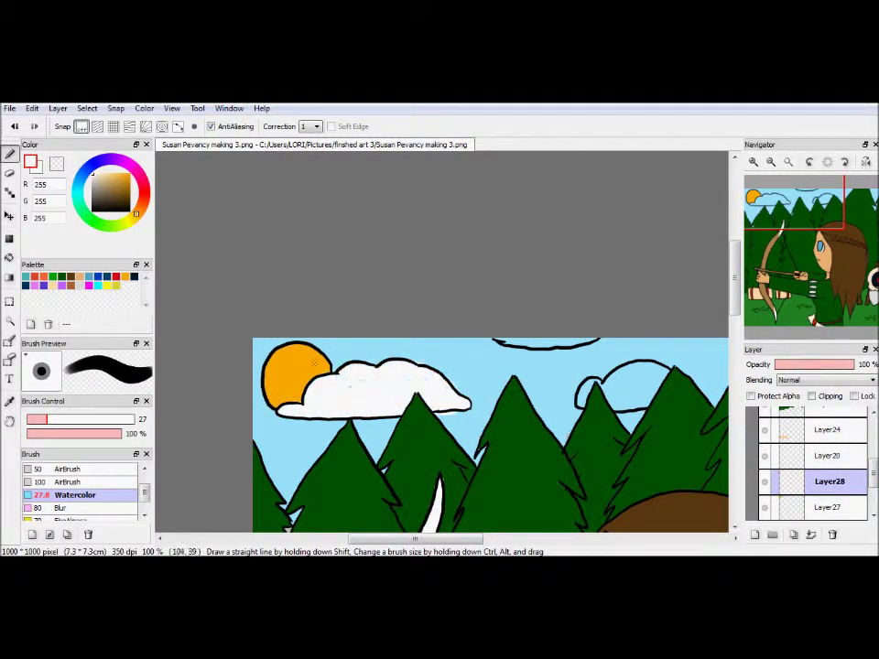
pyautogui.press('e')
pyautogui.press('b')
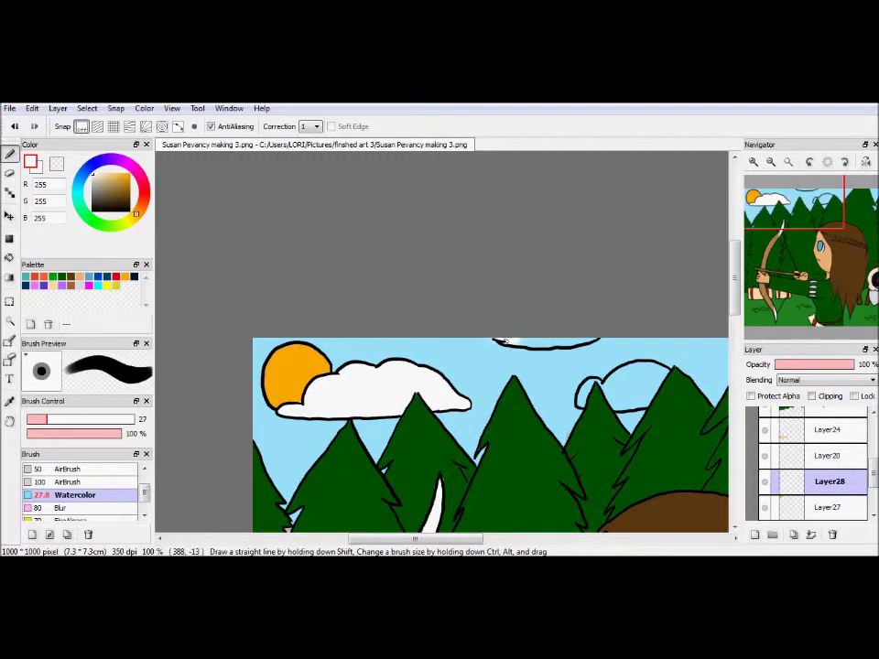
pyautogui.press('e')
pyautogui.press('b')
pyautogui.moveTo(501, 341); pyautogui.dragTo(274, 215)
pyautogui.moveTo(421, 249)
pyautogui.mouseDown()
pyautogui.moveTo(408, 261)
pyautogui.moveTo(388, 257)
pyautogui.mouseUp()
pyautogui.press('e')
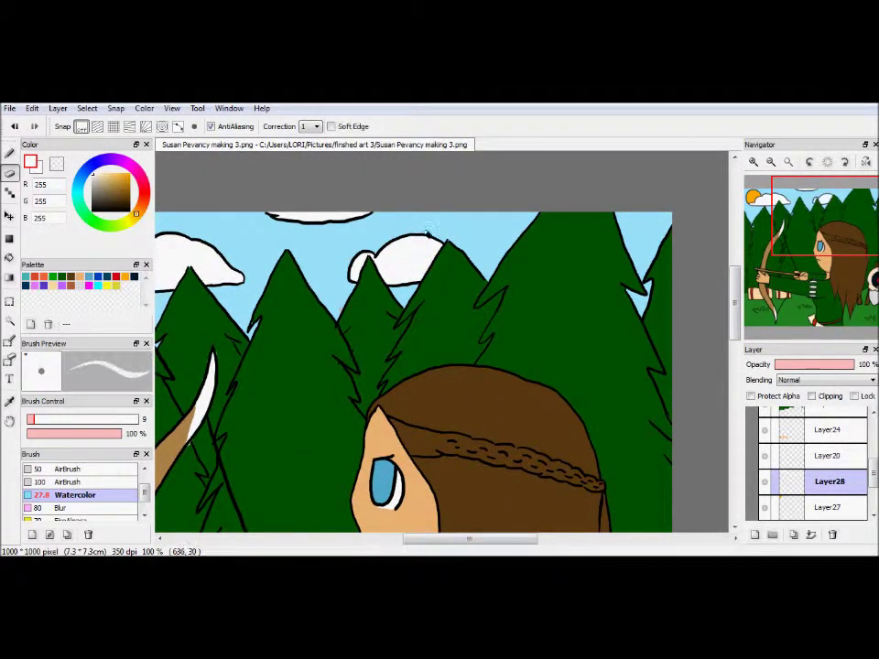
# Step: Save the drawing under the new name "Susan Pevancy making 4.png" in the finshed art 3 folder
pyautogui.scroll(-2, 441, 235)
pyautogui.click(9, 108)
pyautogui.click(38, 209)
pyautogui.press('End')
pyautogui.press('BackSpace')
pyautogui.write('4')
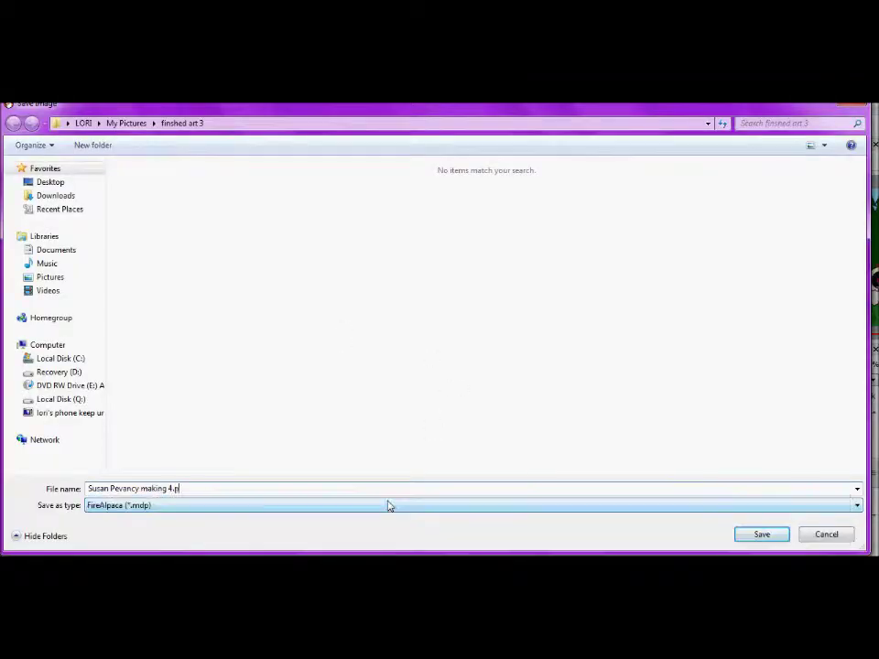
pyautogui.press('Return')
# Step: Check the background colouring by hiding and showing the Background folder, and collapse and expand its layers
pyautogui.scroll(5, 811, 467)
pyautogui.click(751, 444)
pyautogui.click(751, 444)
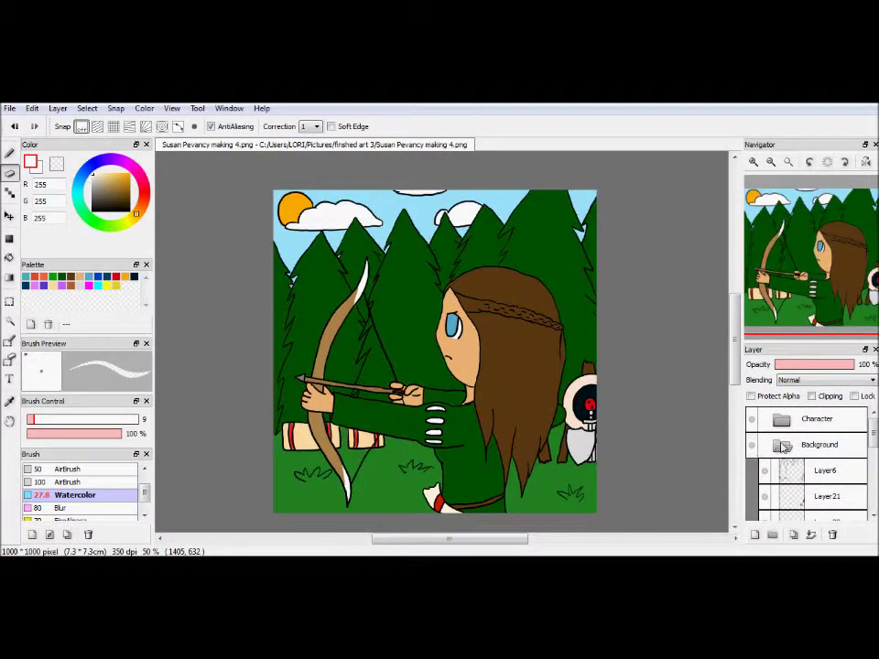
pyautogui.click(781, 444)
pyautogui.click(781, 444)
# Step: Choose light blue (162, 229, 255) and select Layer7 in the expanded Character folder for shading the eye
pyautogui.scroll(-5, 857, 474)
pyautogui.click(851, 480)
pyautogui.press('e')
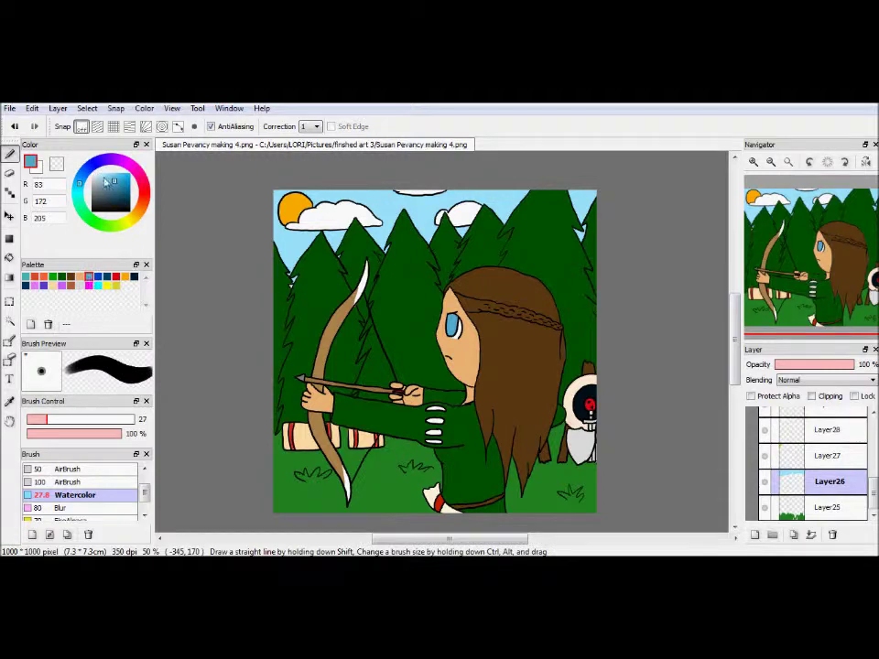
pyautogui.scroll(5, 811, 458)
pyautogui.click(765, 418)
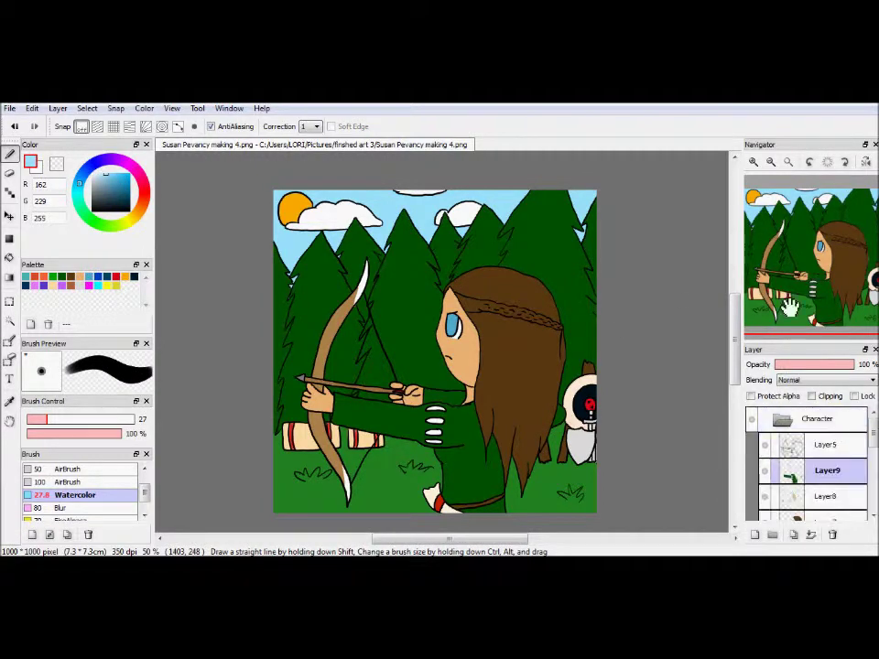
pyautogui.hotkey('ctrl', '+')
pyautogui.scroll(-1, 836, 458)
pyautogui.hotkey('ctrl', '+')
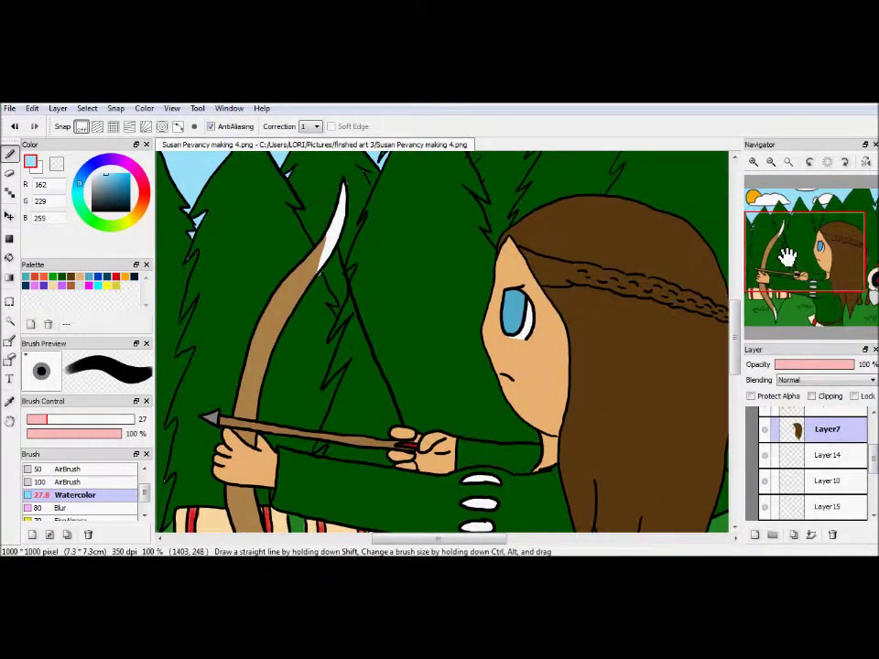
# Step: Turn on alpha protection for Layer7 and paint soft blue tones across the iris with the Watercolor brush
pyautogui.moveTo(778, 255); pyautogui.dragTo(820, 245)
pyautogui.hotkey('ctrl', '+')
pyautogui.click(751, 396)
pyautogui.keyDown('alt'); pyautogui.click(394, 302); pyautogui.keyUp('alt')
pyautogui.moveTo(385, 279); pyautogui.dragTo(401, 341)
pyautogui.click(113, 185)
pyautogui.moveTo(380, 283)
pyautogui.mouseDown()
pyautogui.moveTo(394, 338)
pyautogui.moveTo(413, 340)
pyautogui.mouseUp()
pyautogui.keyDown('alt'); pyautogui.click(375, 325); pyautogui.keyUp('alt')
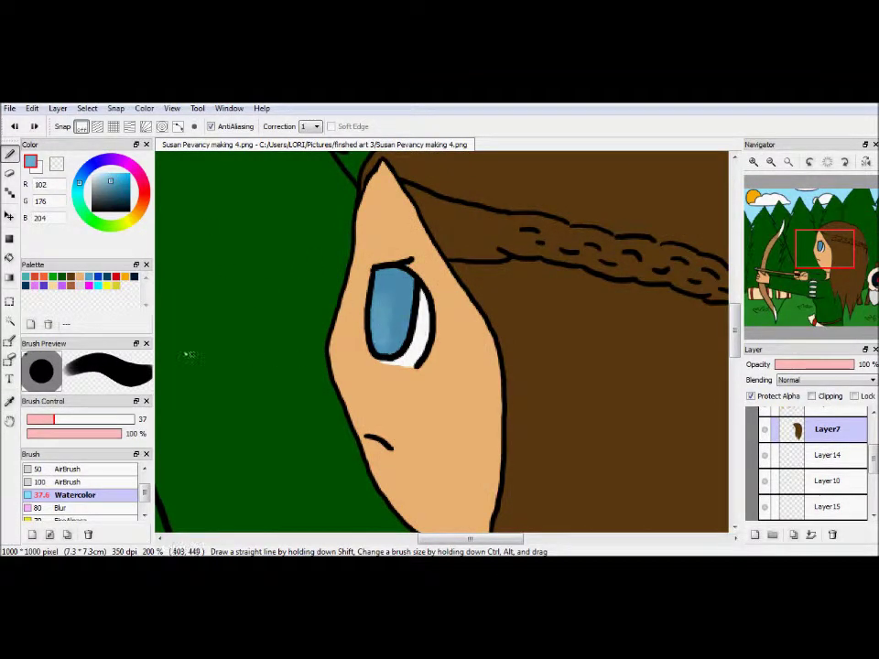
# Step: Reduce the brush to size 15 and add pale blue and white highlights to the iris
pyautogui.press('[')
pyautogui.press('[')
pyautogui.press('[')
pyautogui.press('[')
pyautogui.moveTo(394, 293); pyautogui.dragTo(363, 359)
pyautogui.keyDown('alt'); pyautogui.click(400, 342); pyautogui.keyUp('alt')
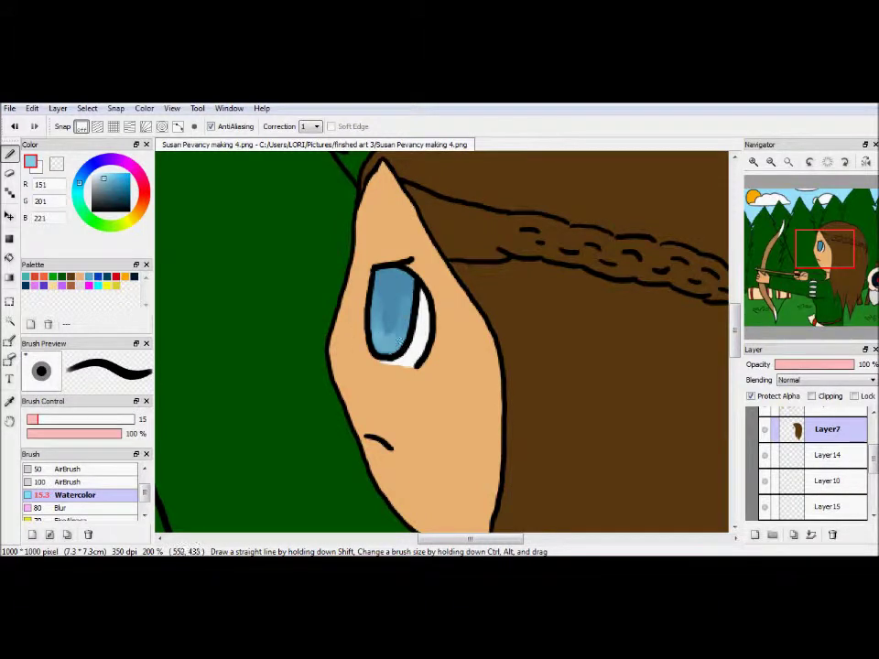
pyautogui.click(113, 186)
pyautogui.moveTo(376, 275); pyautogui.dragTo(389, 326)
pyautogui.keyDown('alt'); pyautogui.click(414, 337); pyautogui.keyUp('alt')
pyautogui.moveTo(394, 275); pyautogui.dragTo(373, 302)
pyautogui.press('-')
pyautogui.press('-')
pyautogui.press('-')
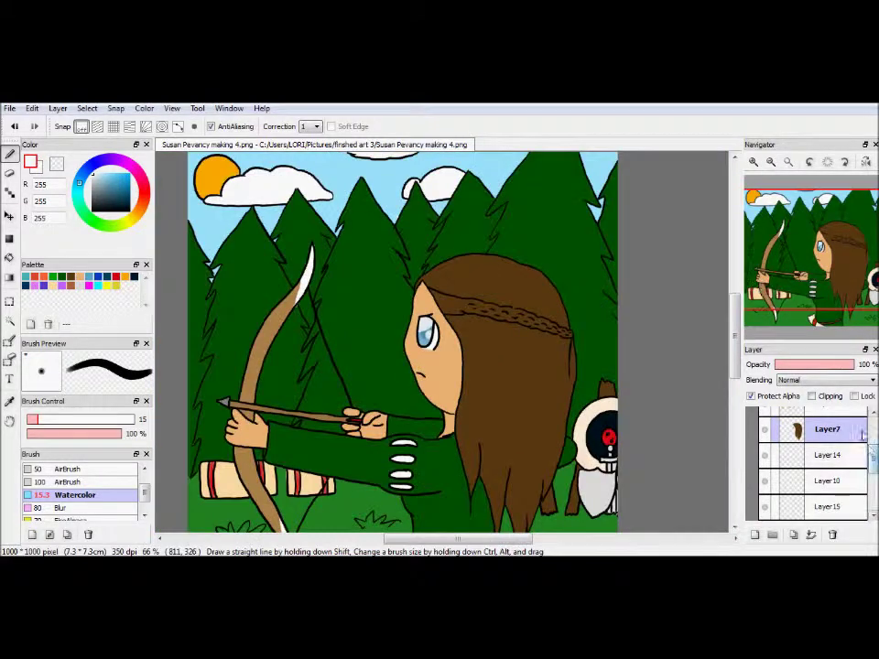
# Step: Shade the hair beneath the braid, along its edges and at the lower tips with dark brown (61, 34, 5)
pyautogui.click(120, 199)
pyautogui.click(120, 203)
pyautogui.scroll(2, 438, 339)
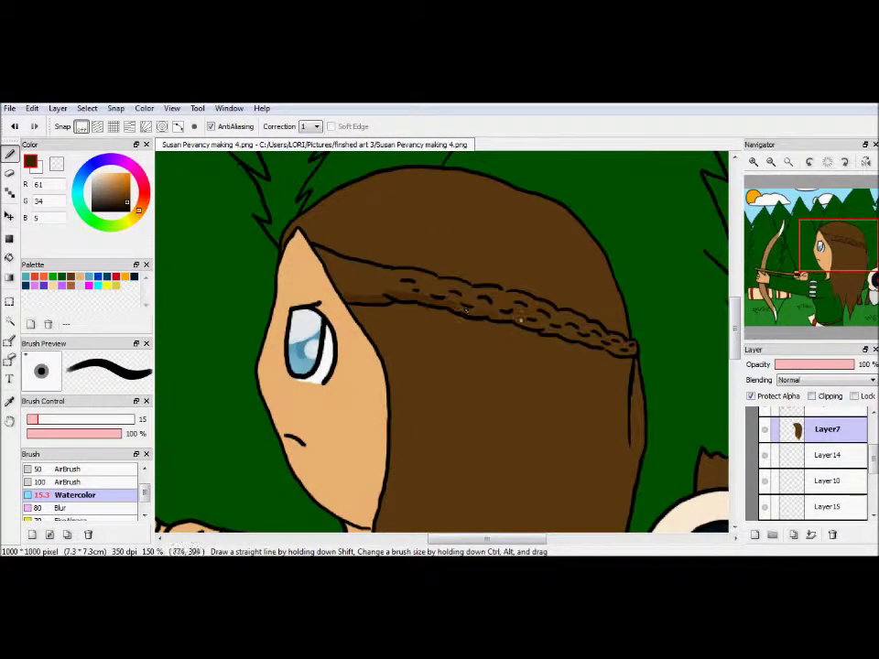
pyautogui.moveTo(431, 315); pyautogui.dragTo(577, 346)
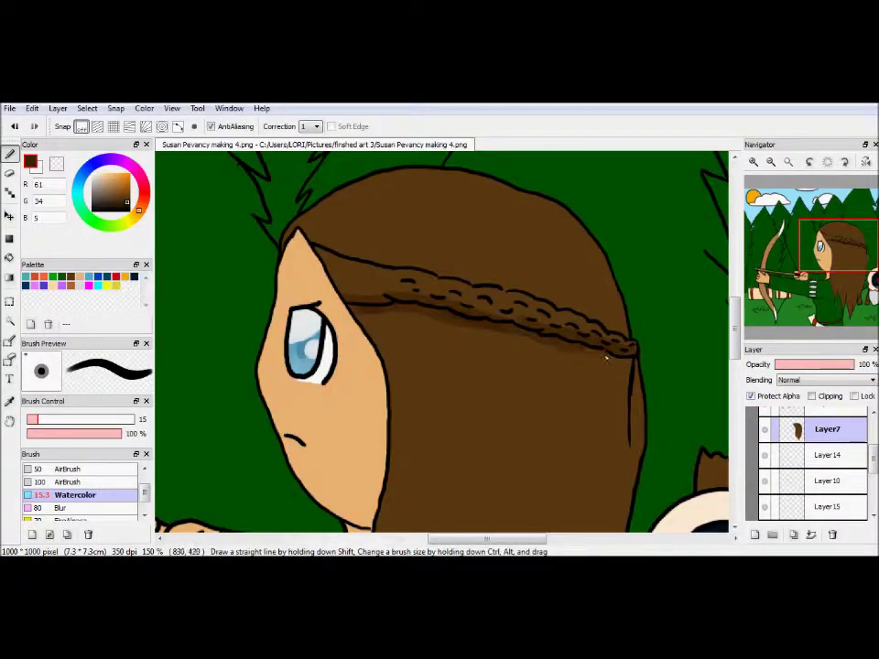
pyautogui.scroll(-2, 348, 307)
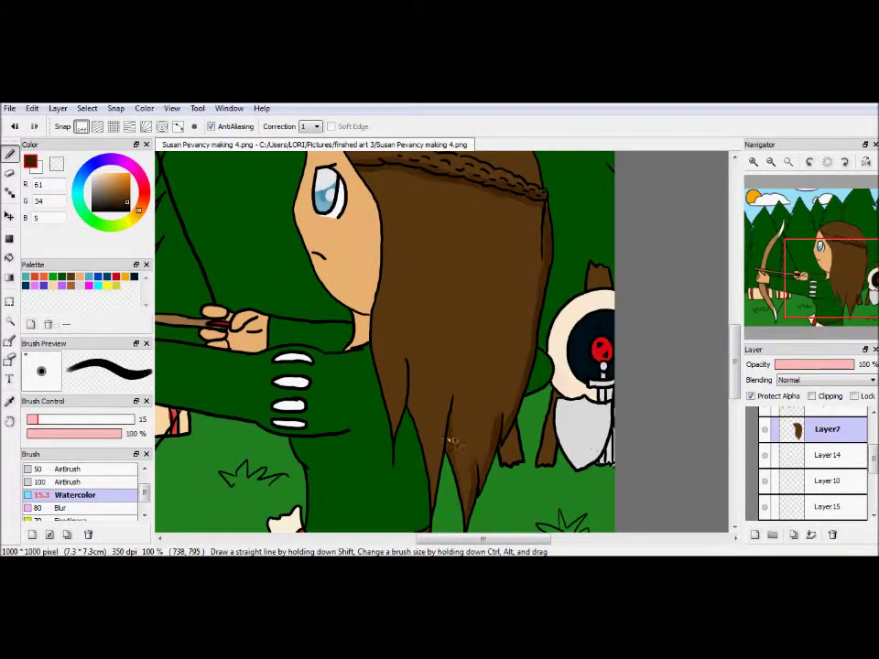
pyautogui.moveTo(467, 516)
pyautogui.mouseDown()
pyautogui.moveTo(496, 402)
pyautogui.moveTo(430, 449)
pyautogui.mouseUp()
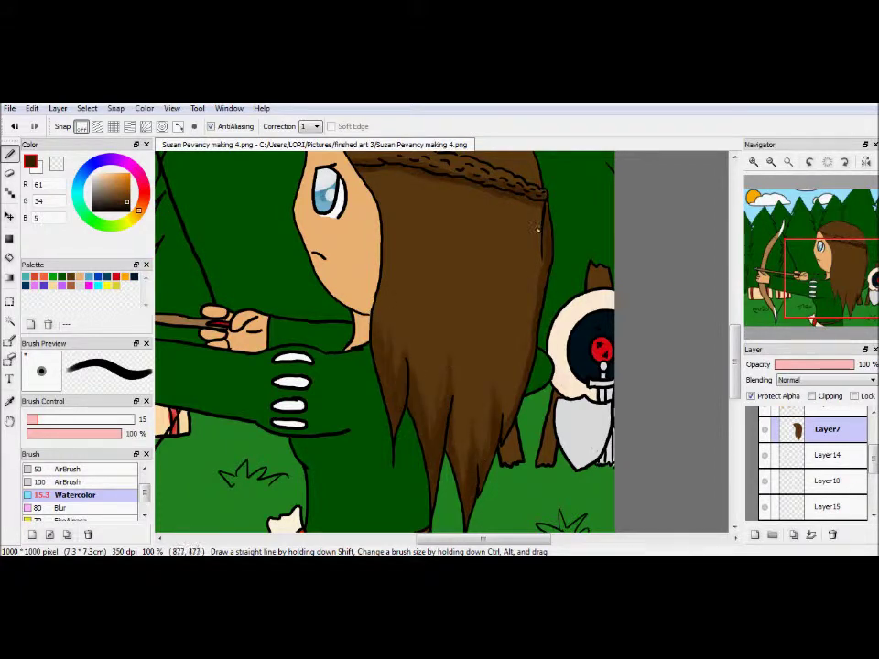
pyautogui.moveTo(539, 288); pyautogui.dragTo(635, 391)
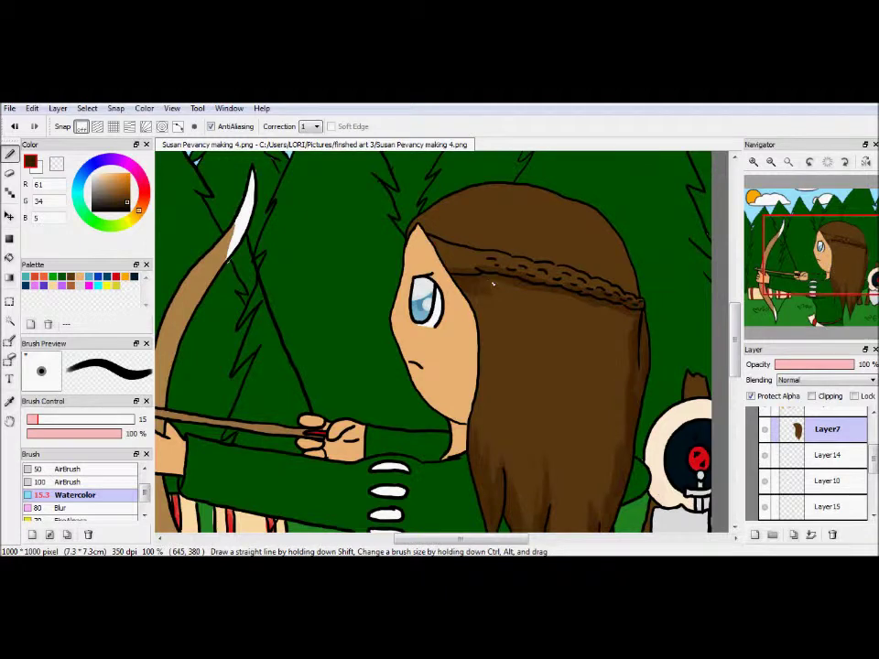
# Step: Blend the shading under the braid and at the hair tips, using 14% and 37% brush opacity and brown (90, 59, 22)
pyautogui.click(63, 433)
pyautogui.click(39, 433)
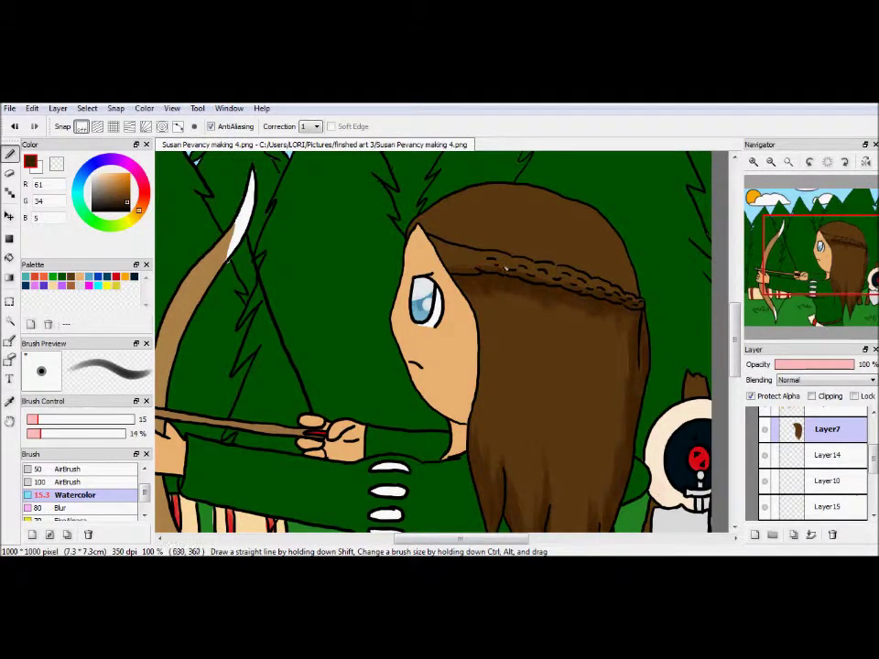
pyautogui.click(843, 285)
pyautogui.click(63, 433)
pyautogui.keyDown('alt'); pyautogui.click(422, 366); pyautogui.keyUp('alt')
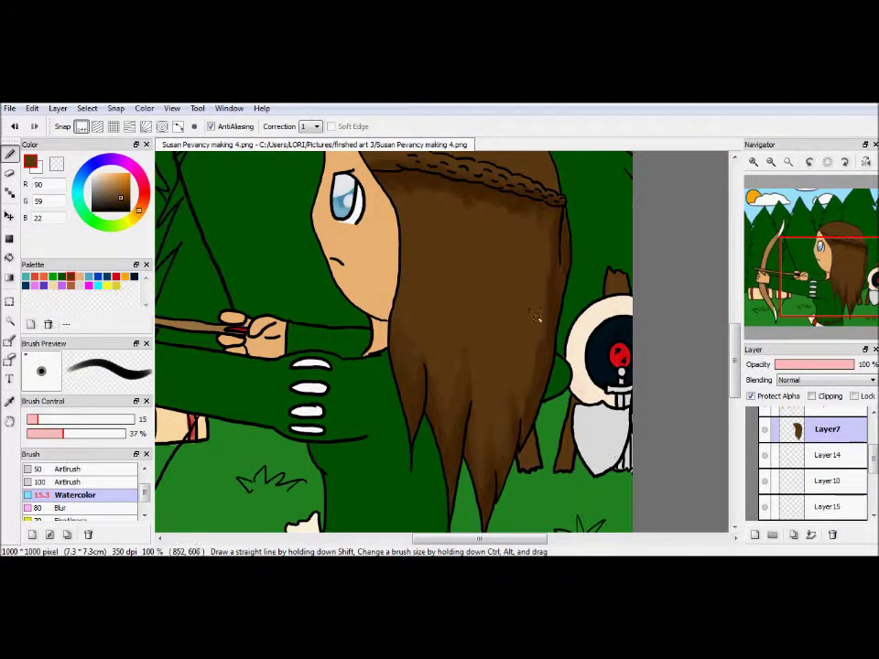
pyautogui.scroll(2, 406, 296)
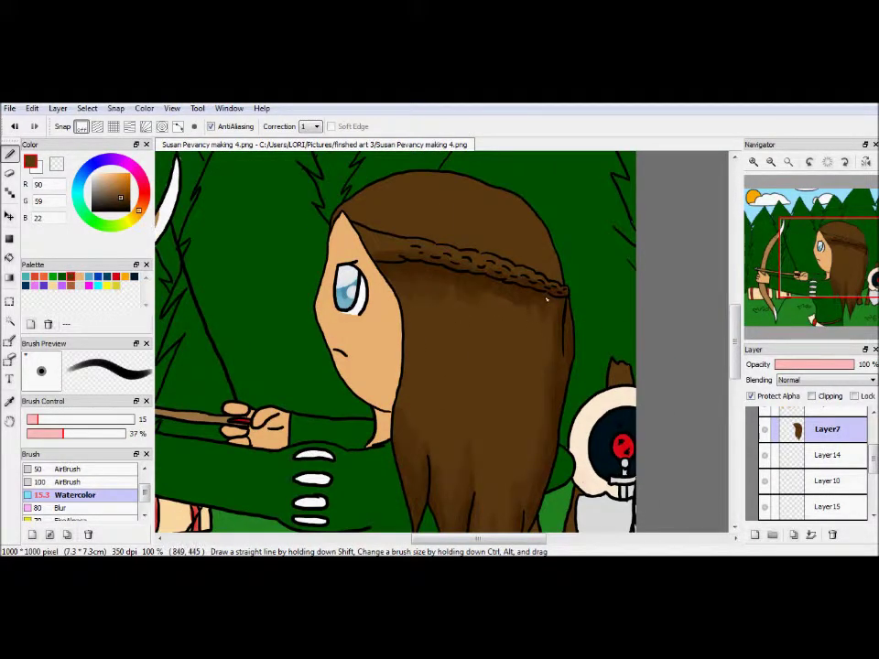
pyautogui.moveTo(448, 293); pyautogui.dragTo(450, 281)
# Step: Paint strands on the crown with brown (74, 44, 11) and blend the hair with brown (90, 59, 22) at 11% opacity
pyautogui.keyDown('alt'); pyautogui.click(464, 275); pyautogui.keyUp('alt')
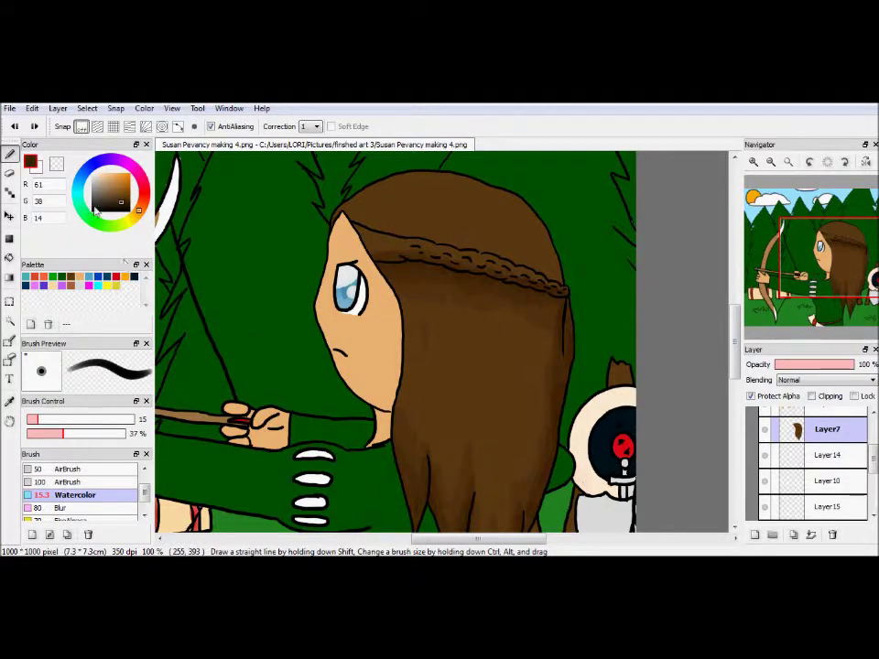
pyautogui.click(85, 285)
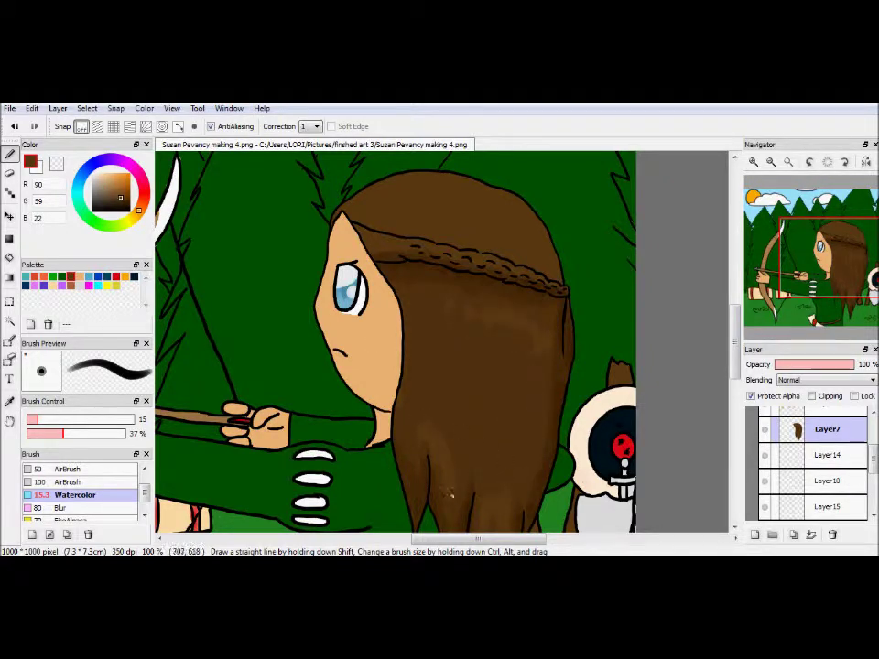
pyautogui.click(123, 199)
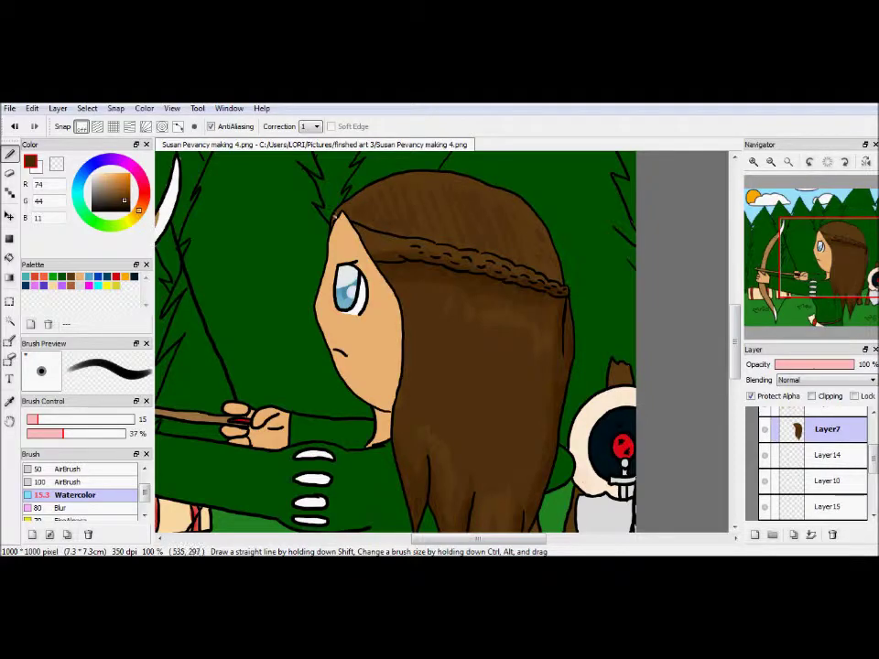
pyautogui.keyDown('alt'); pyautogui.click(430, 192); pyautogui.keyUp('alt')
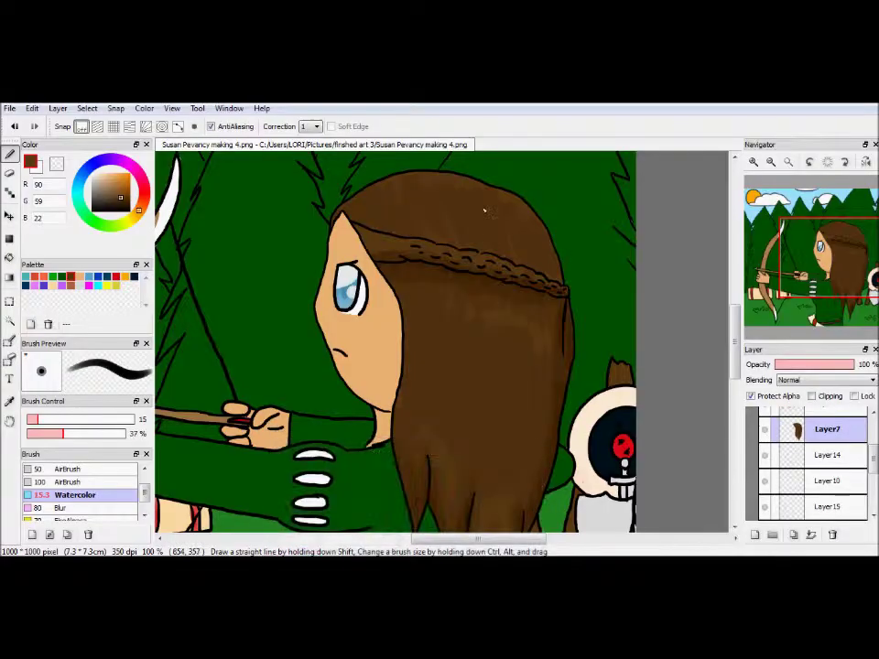
pyautogui.press('1')
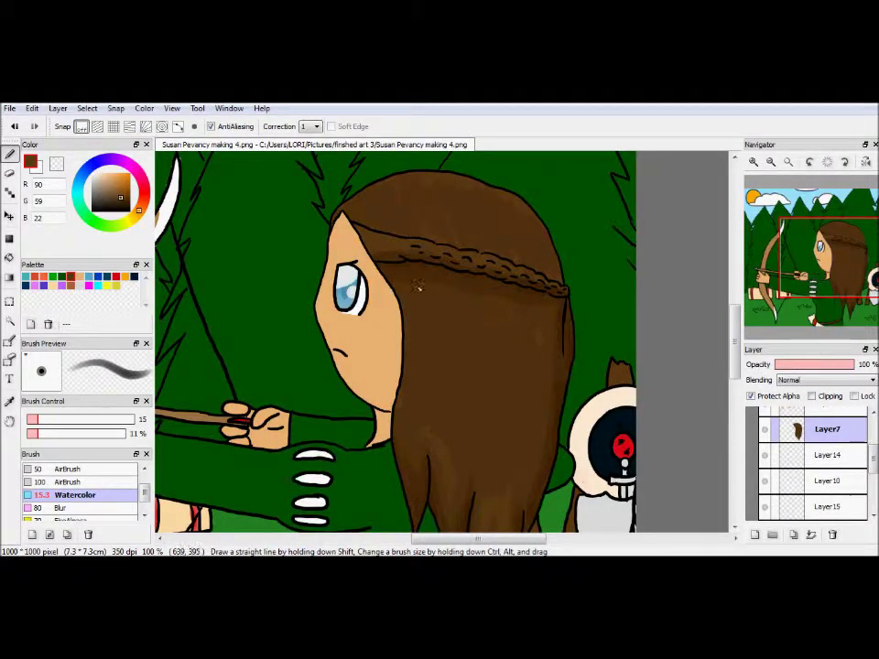
pyautogui.moveTo(527, 449); pyautogui.dragTo(554, 491)
# Step: Select Layer9 and shade the underside of the sleeve and the tunic's edges with dark green (1, 39, 1)
pyautogui.scroll(2, 818, 458)
pyautogui.click(818, 445)
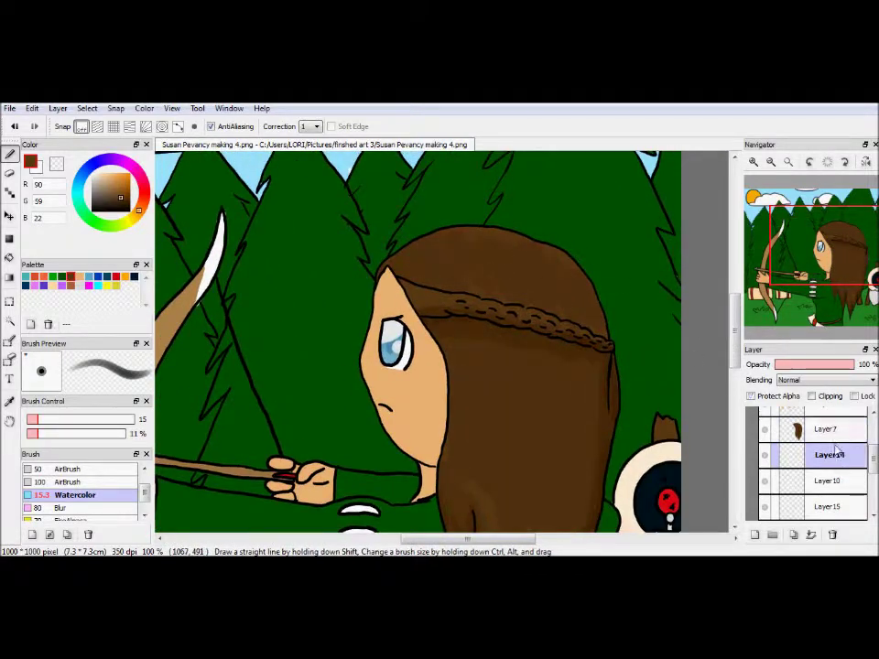
pyautogui.click(802, 275)
pyautogui.click(119, 211)
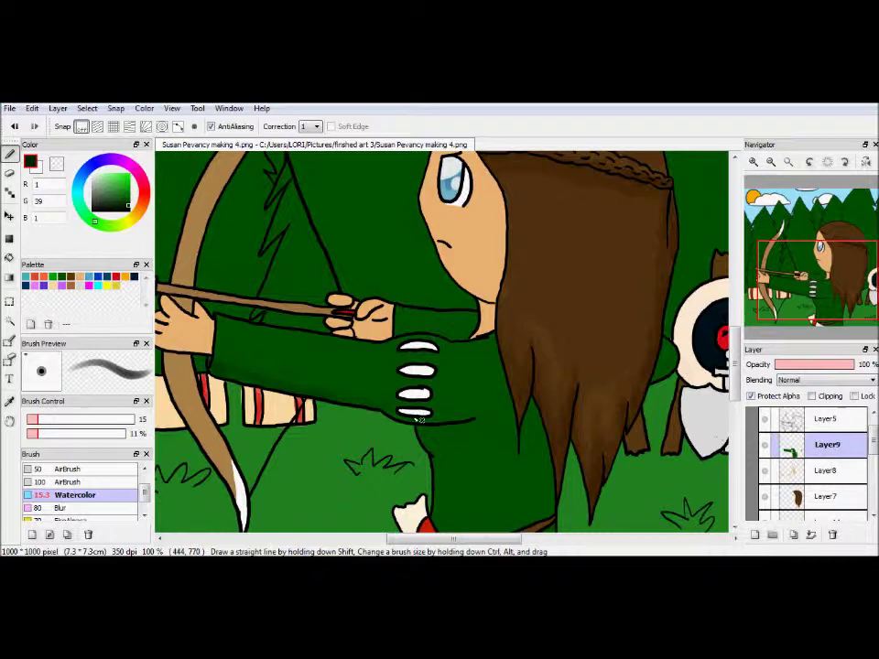
pyautogui.moveTo(543, 463); pyautogui.dragTo(389, 346)
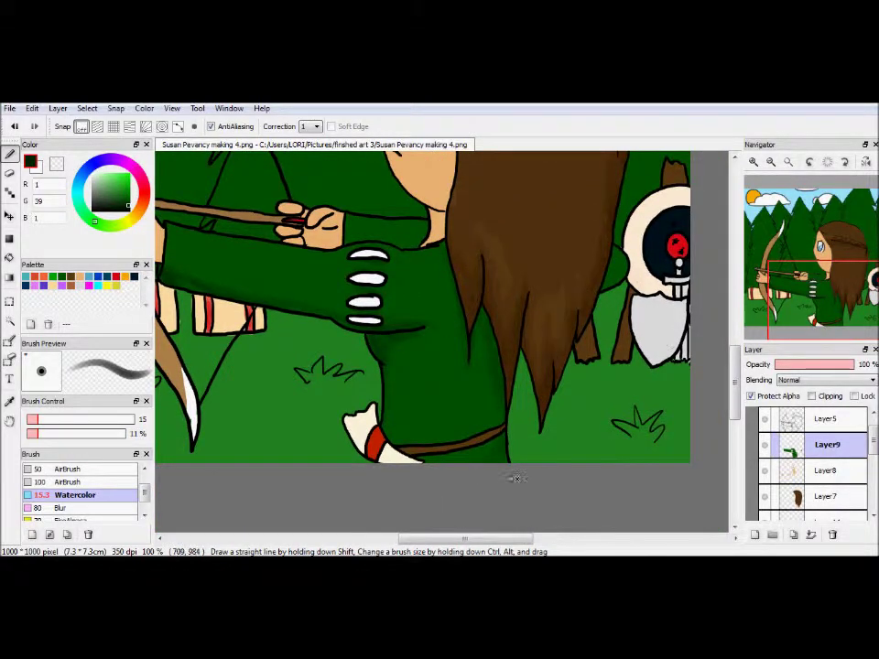
# Step: Soften the green shading on the tunic and sleeve at 6% opacity, using brush sizes 50 and 22
pyautogui.click(62, 433)
pyautogui.click(63, 419)
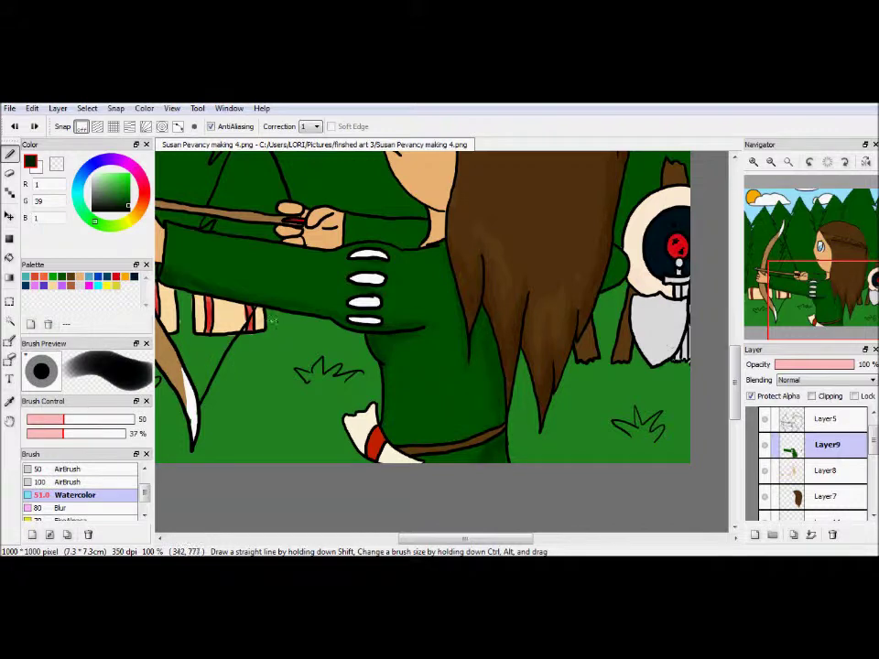
pyautogui.click(30, 433)
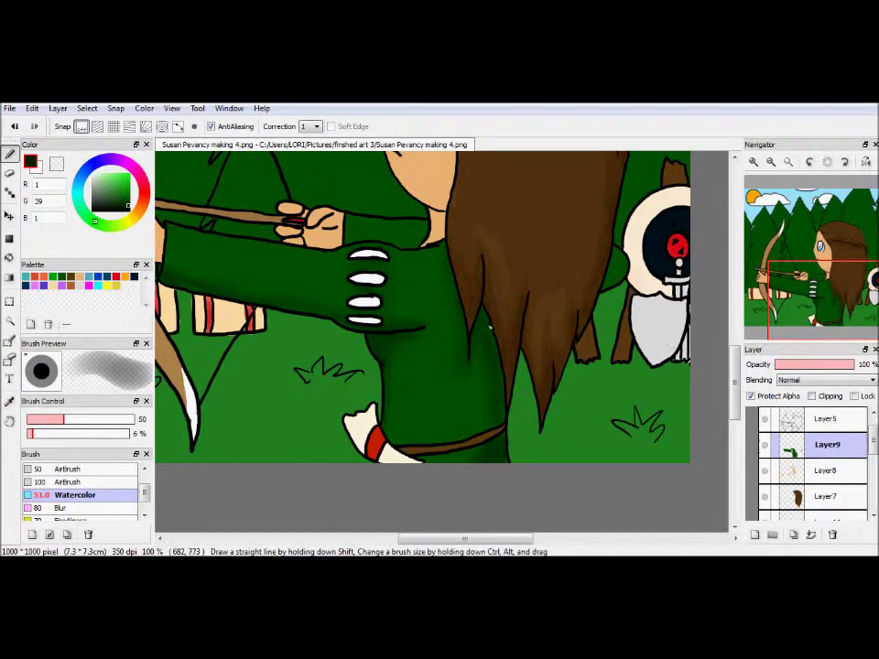
pyautogui.scroll(5, 458, 421)
pyautogui.press('[')
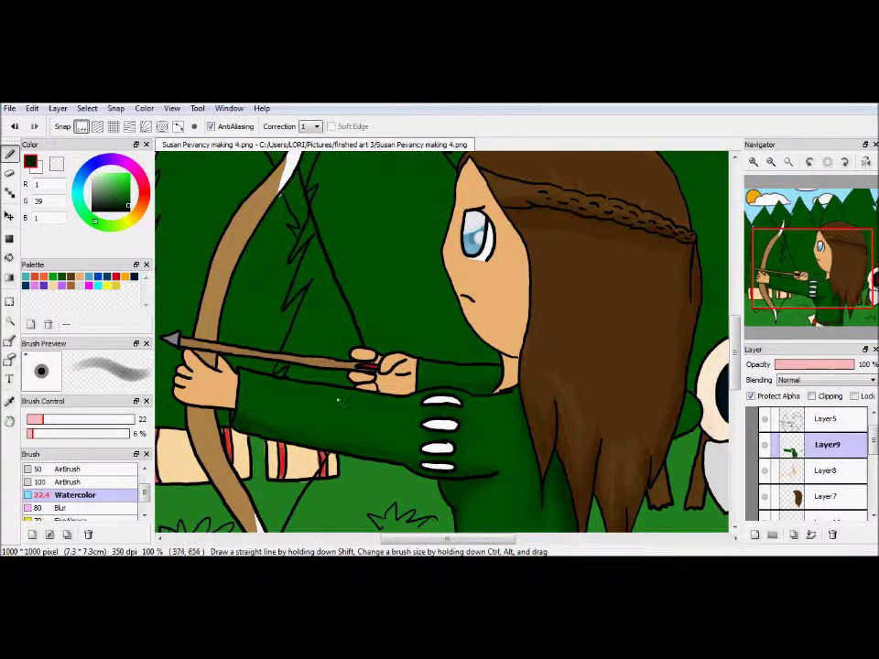
pyautogui.hscroll(5, 440, 339)
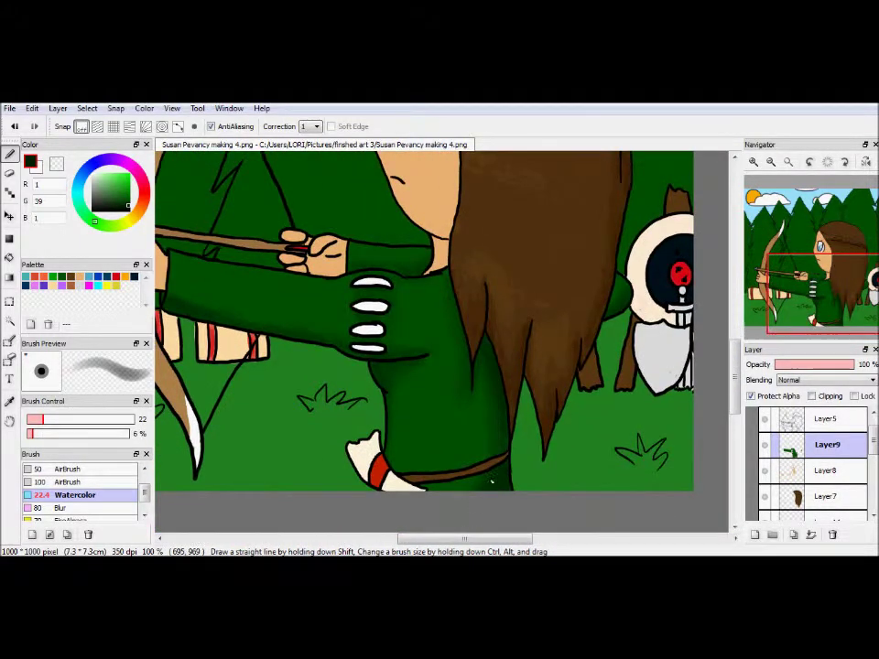
# Step: Protect the alpha of Layer8 and shade the face and neck with tan (199, 143, 86), using brush sizes 22 and 44
pyautogui.click(827, 470)
pyautogui.click(751, 396)
pyautogui.keyDown('alt'); pyautogui.click(503, 348); pyautogui.keyUp('alt')
pyautogui.moveTo(462, 355); pyautogui.dragTo(469, 408)
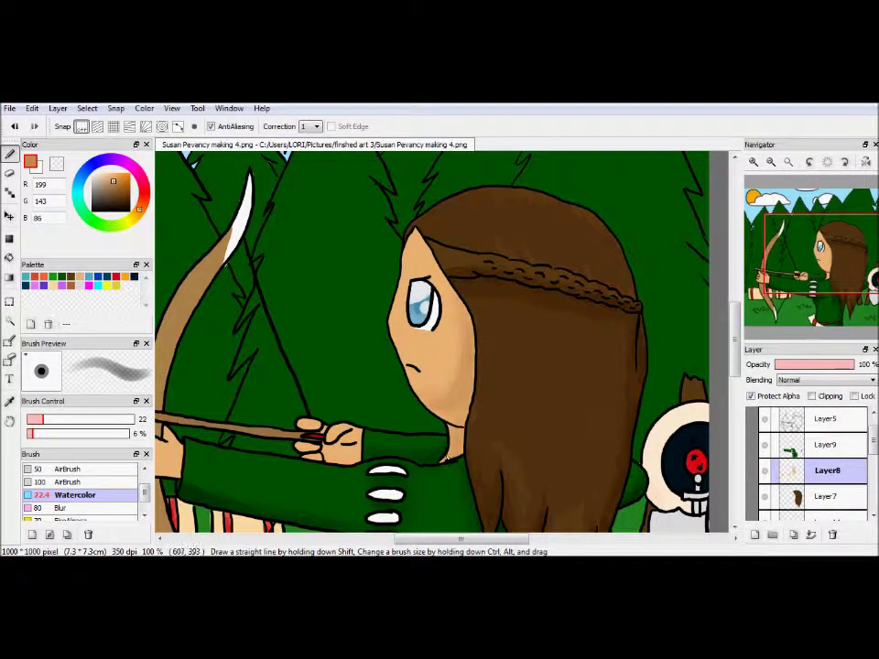
pyautogui.click(58, 418)
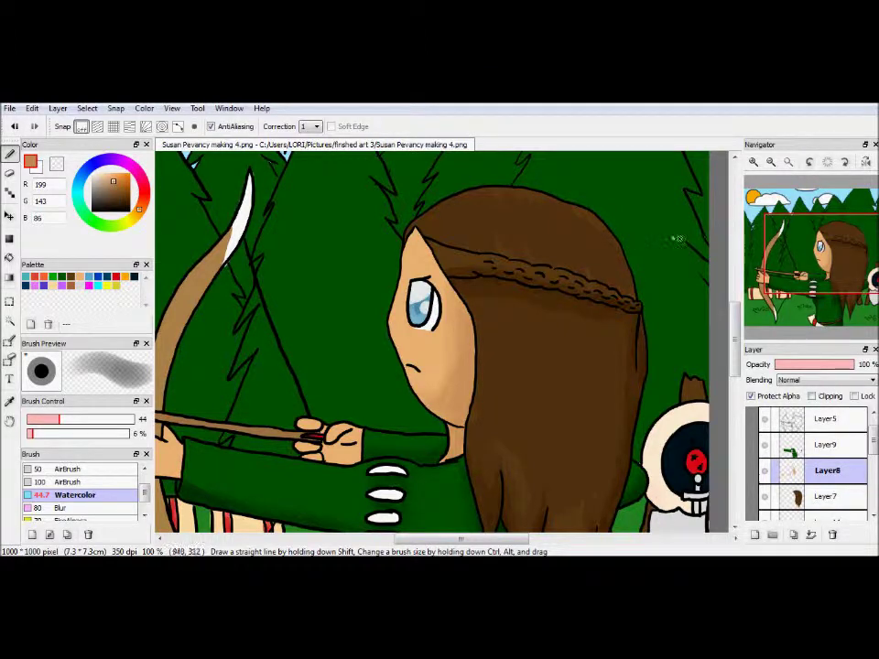
# Step: Add soft highlights to the crown of the hair on Layer7 with light browns (143, 100, 52) and (191, 141, 86)
pyautogui.click(827, 496)
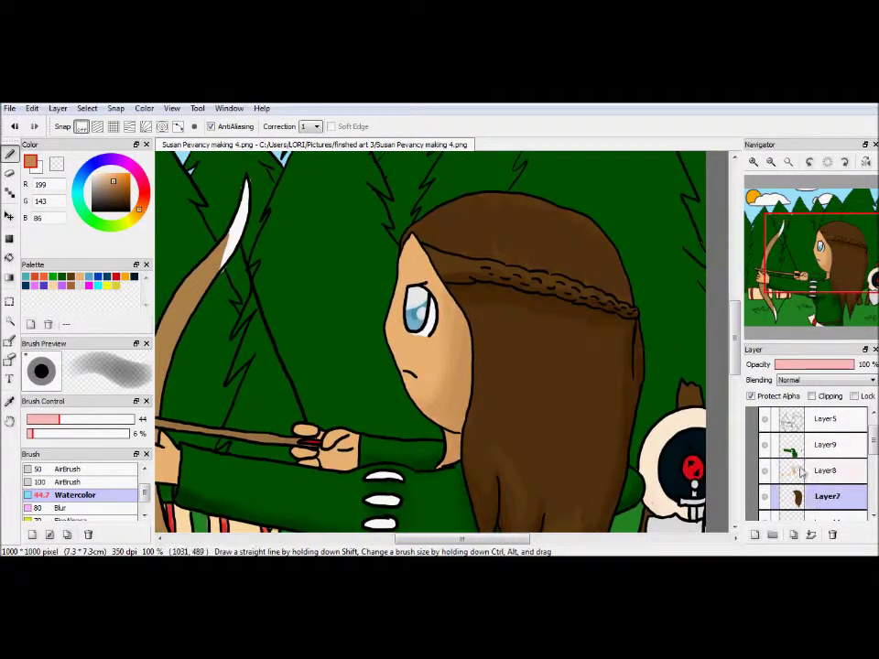
pyautogui.click(116, 190)
pyautogui.click(45, 418)
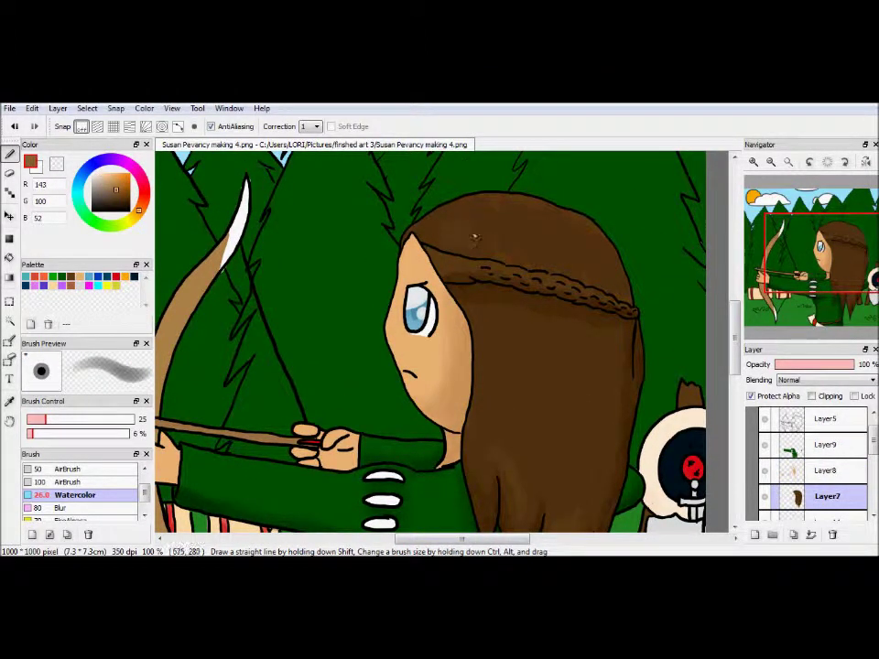
pyautogui.keyDown('alt'); pyautogui.click(547, 268); pyautogui.keyUp('alt')
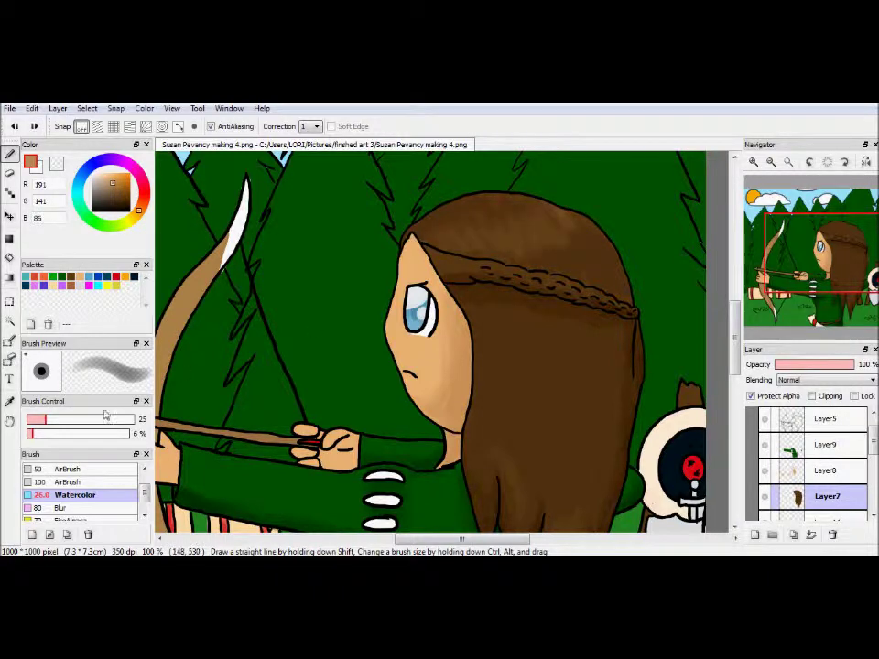
pyautogui.click(58, 419)
pyautogui.moveTo(572, 214); pyautogui.dragTo(544, 208)
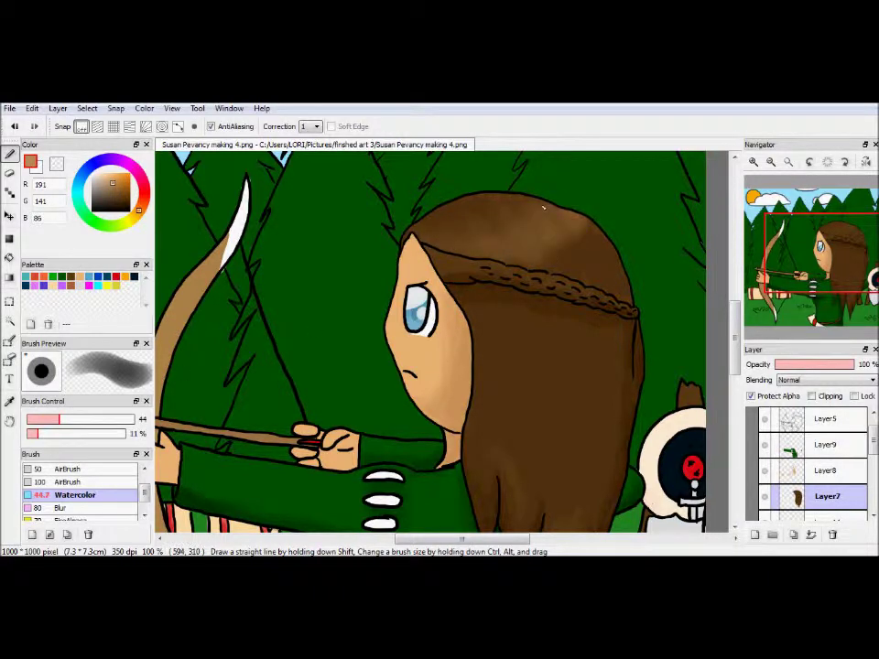
# Step: Select Layer8, sample the skin tone, and refine the face shading with a smaller brush
pyautogui.click(827, 470)
pyautogui.keyDown('alt'); pyautogui.click(416, 261); pyautogui.keyUp('alt')
pyautogui.press('[')
pyautogui.press('[')
pyautogui.press('[')
pyautogui.press('[')
pyautogui.press('[')
pyautogui.press('[')
pyautogui.moveTo(404, 275); pyautogui.dragTo(499, 122)
# Step: Highlight the sleeve on Layer9 with bright green (12, 162, 8), using brush size 31 at 6% opacity
pyautogui.click(827, 445)
pyautogui.click(52, 275)
pyautogui.moveTo(52, 420); pyautogui.dragTo(51, 420)
pyautogui.moveTo(322, 313); pyautogui.dragTo(362, 324)
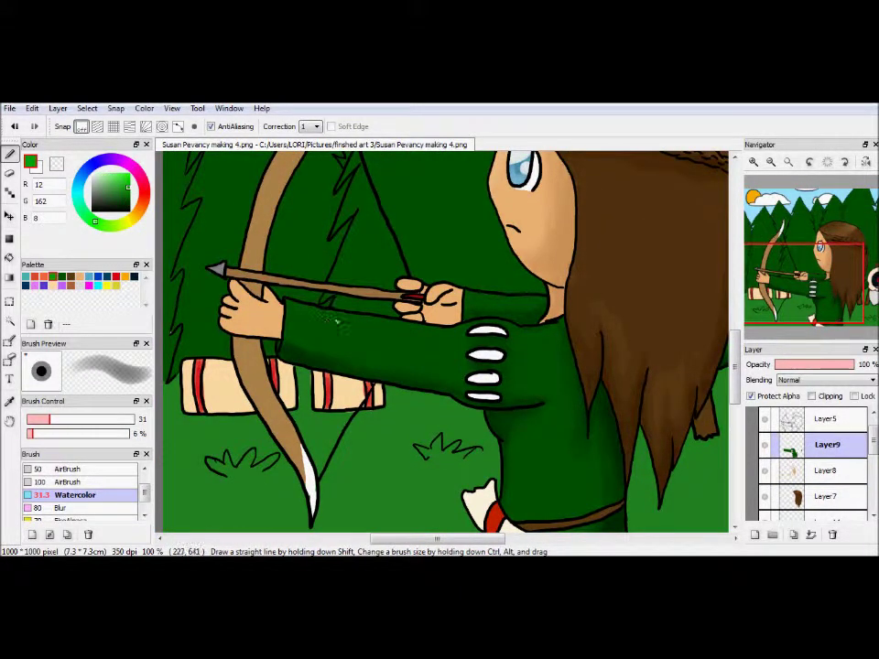
pyautogui.moveTo(694, 296); pyautogui.dragTo(670, 314)
# Step: Shade the archer's hands on Layer8 with tan (186, 132, 78)
pyautogui.click(827, 470)
pyautogui.keyDown('alt'); pyautogui.click(271, 344); pyautogui.keyUp('alt')
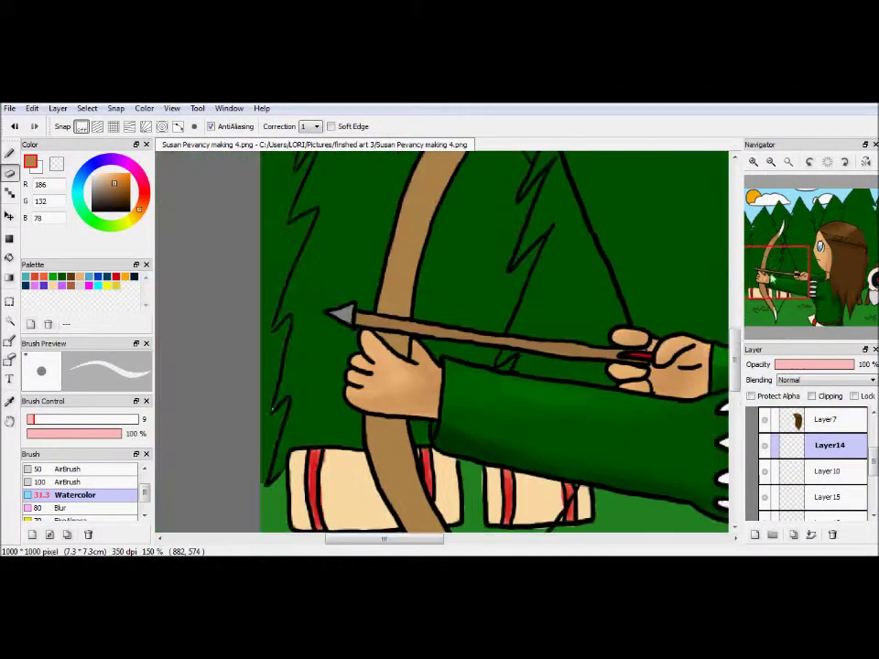
pyautogui.click(39, 438)
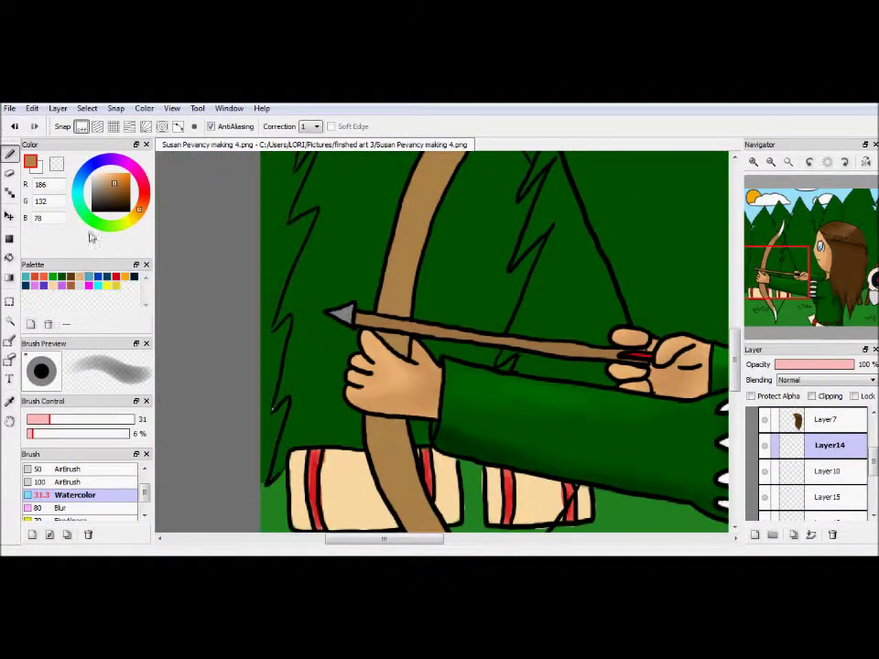
# Step: Shade the arrowhead with light grey (212, 212, 212) and the fletching with dark red (143, 0, 8), using brush size 10 at 22% opacity
pyautogui.moveTo(39, 438); pyautogui.dragTo(49, 434)
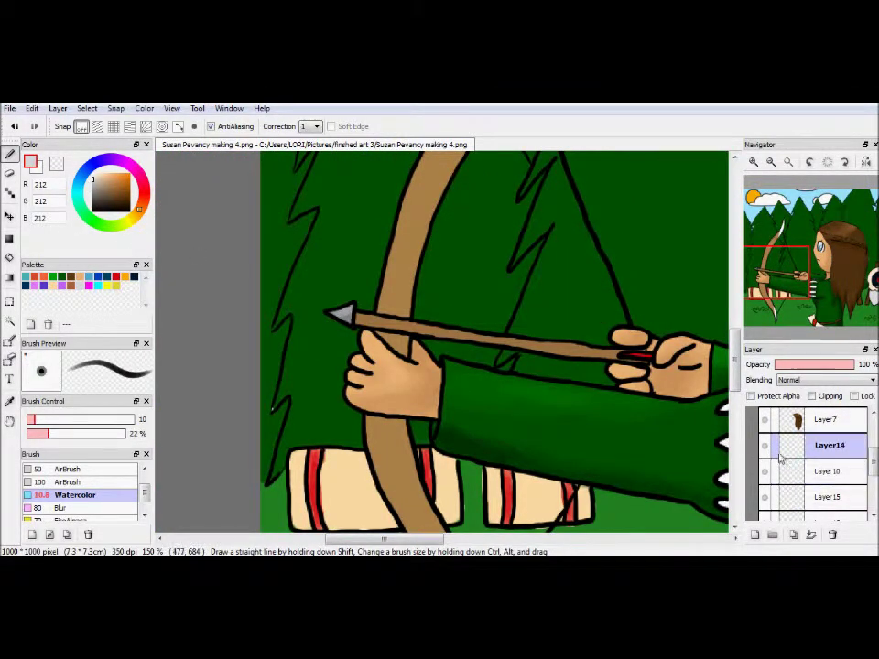
pyautogui.rightClick(631, 357)
# Step: Shade the cream horn on Layer10 with beiges (221, 206, 184) and (208, 194, 173), protecting alpha and enlarging the brush to 30
pyautogui.click(774, 471)
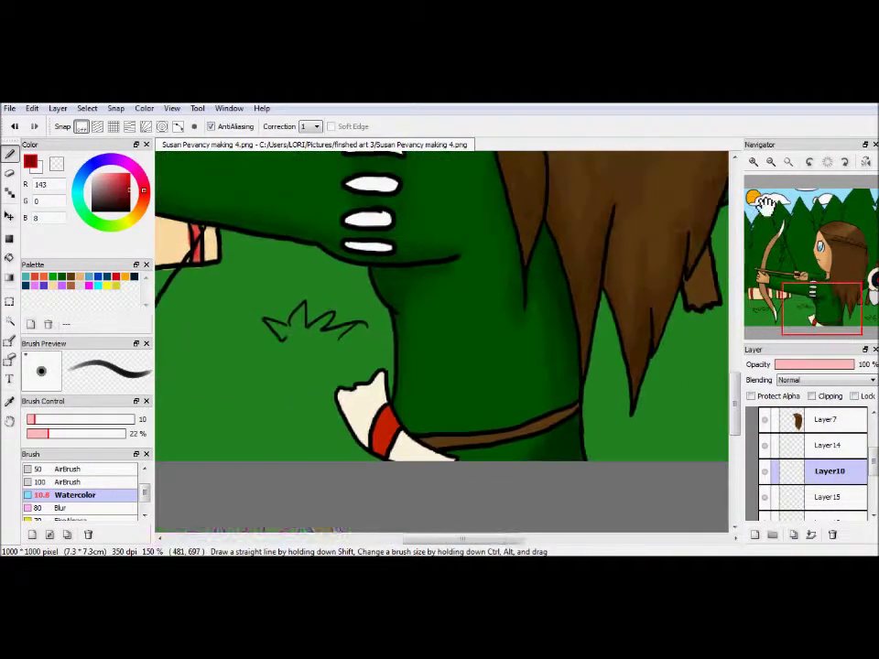
pyautogui.click(98, 177)
pyautogui.press('n')
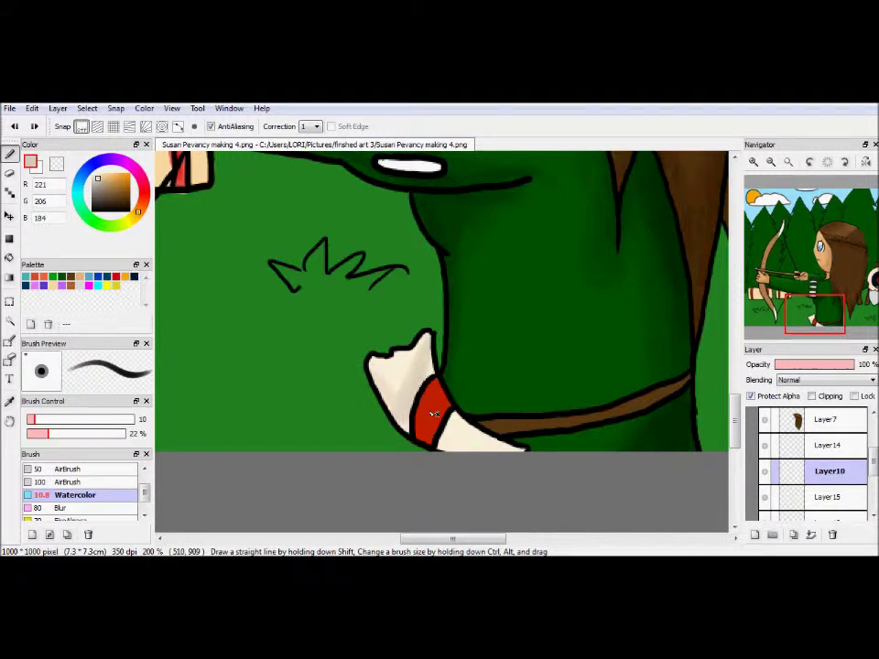
pyautogui.keyDown('alt'); pyautogui.click(513, 476); pyautogui.keyUp('alt')
pyautogui.press(']')
pyautogui.press(']')
pyautogui.press(']')
pyautogui.press(']')
pyautogui.press(']')
pyautogui.press(']')
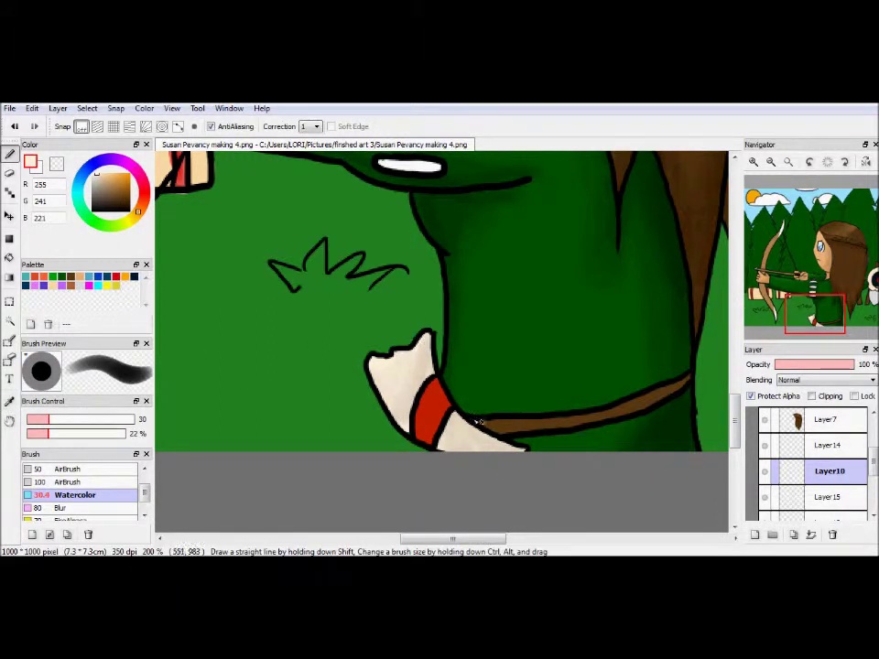
pyautogui.click(98, 180)
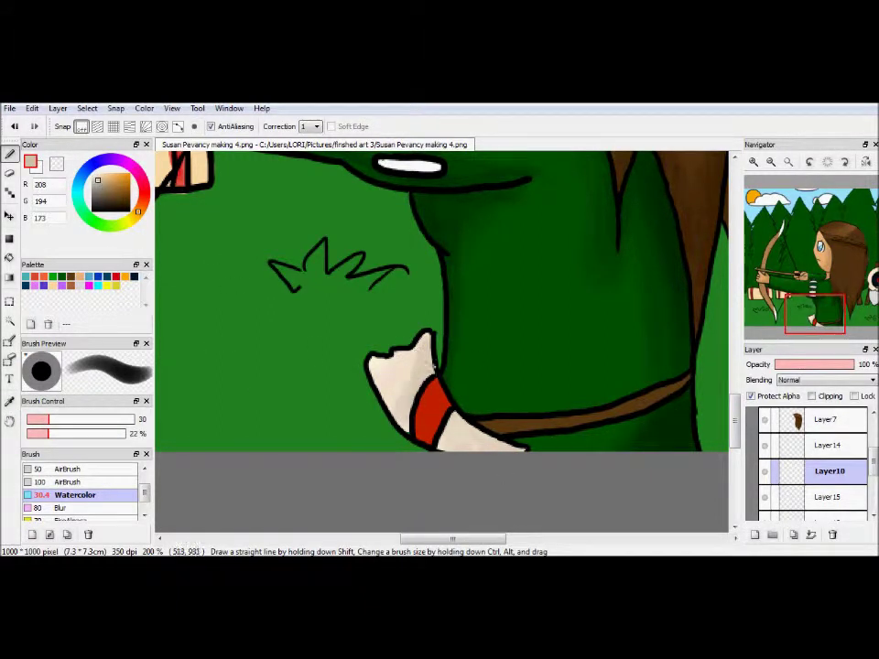
# Step: Shade the white tips at both ends of the bow on Layer15 with alpha protected
pyautogui.press('-')
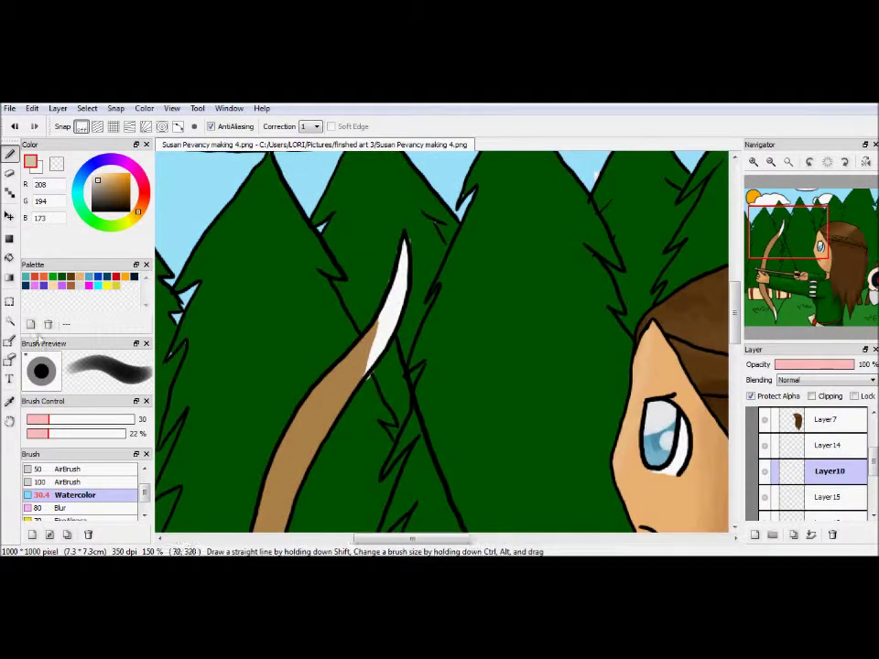
pyautogui.click(790, 494)
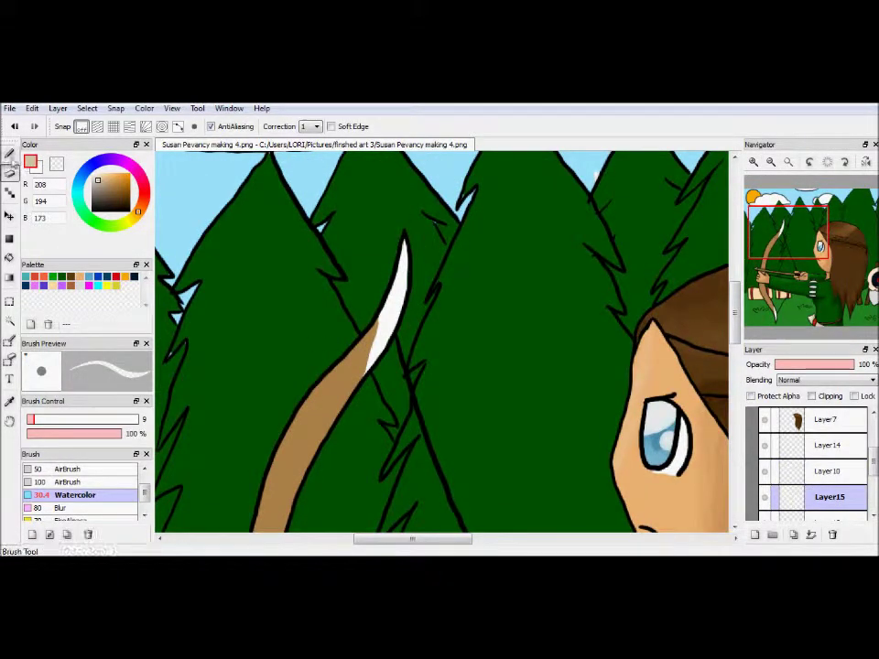
pyautogui.press('n')
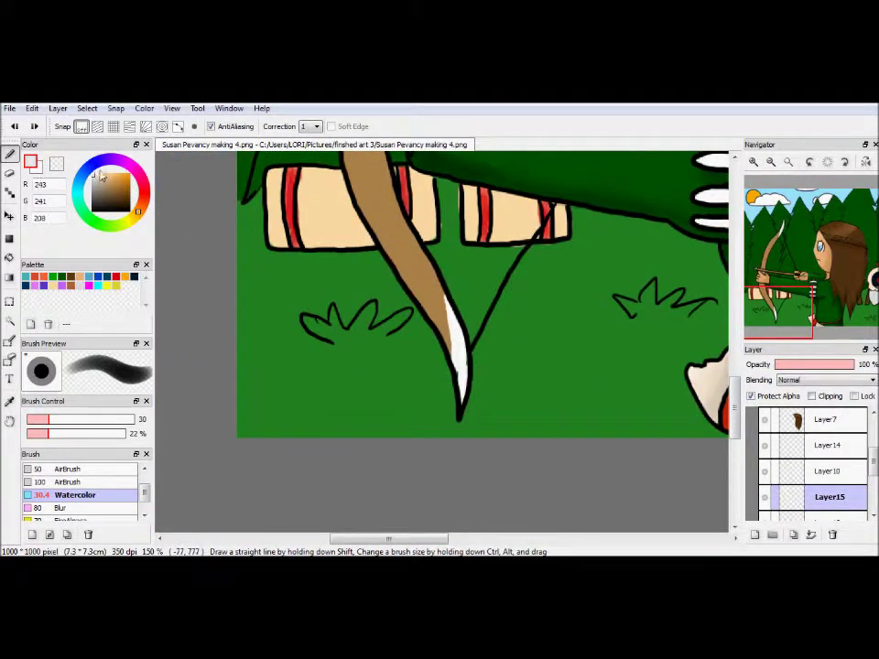
pyautogui.keyDown('alt'); pyautogui.click(463, 361); pyautogui.keyUp('alt')
pyautogui.moveTo(485, 366); pyautogui.dragTo(465, 364)
pyautogui.keyDown('alt'); pyautogui.click(458, 349); pyautogui.keyUp('alt')
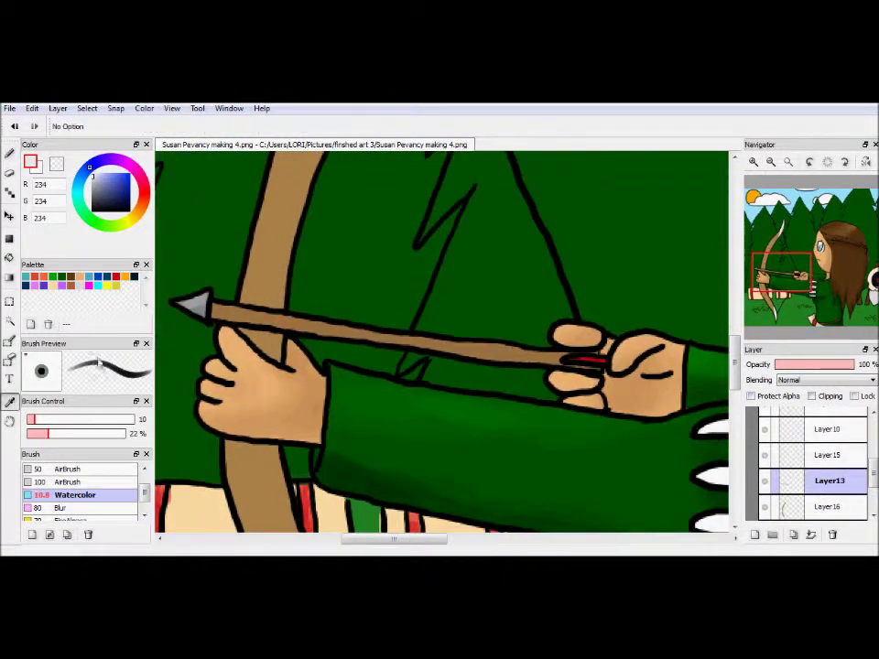
# Step: Shade the arrow shaft on Layer13 with dark brown (122, 87, 48), highlight it with tan (217, 176, 130) and blend with (160, 127, 90)
pyautogui.click(115, 194)
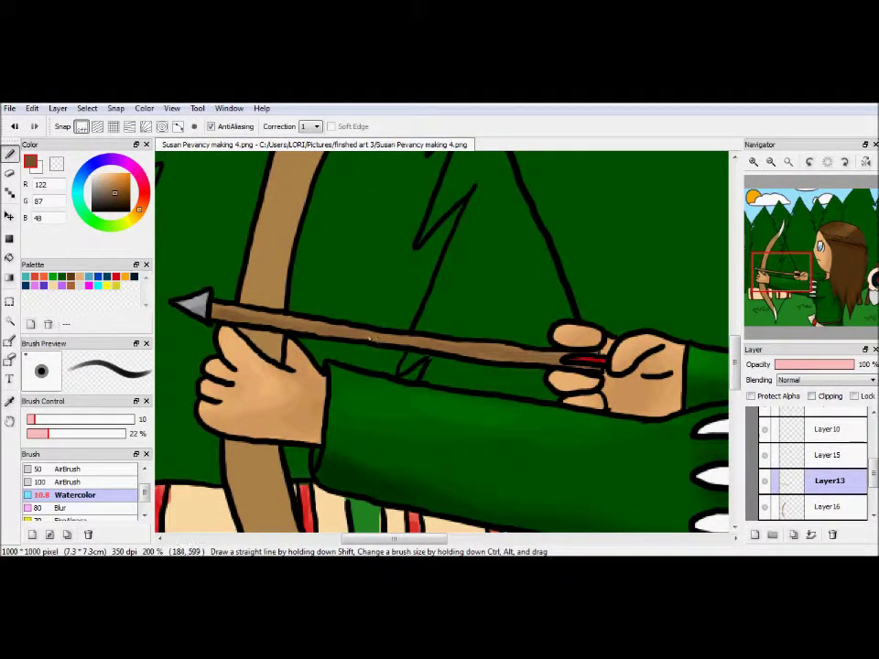
pyautogui.keyDown('alt'); pyautogui.click(240, 275); pyautogui.keyUp('alt')
pyautogui.keyDown('alt'); pyautogui.click(254, 313); pyautogui.keyUp('alt')
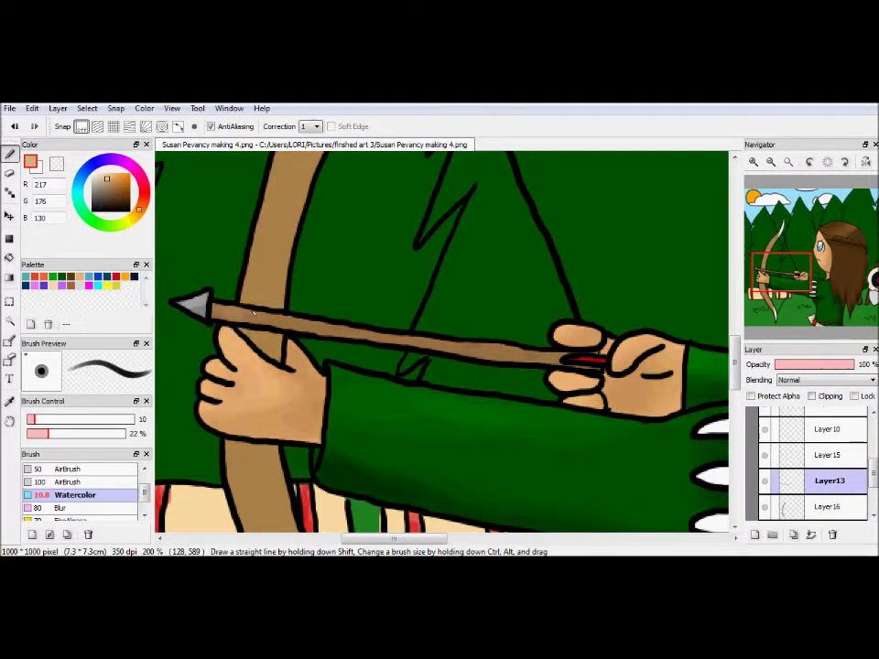
pyautogui.keyDown('alt'); pyautogui.click(366, 330); pyautogui.keyUp('alt')
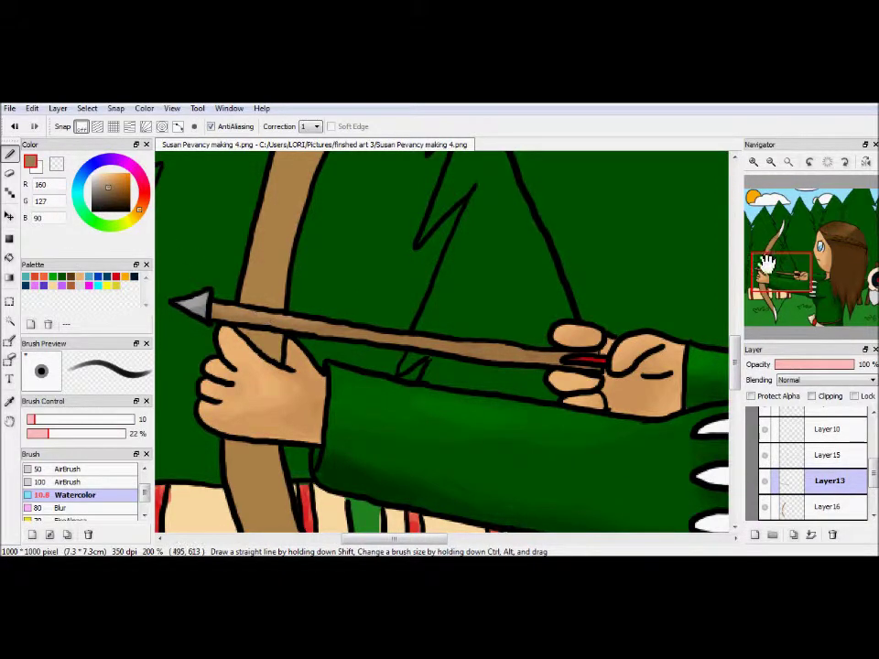
# Step: Shade the wooden bow on Layer16 with brown (147, 106, 63), protecting alpha and using brush size 32
pyautogui.scroll(-1, 767, 264)
pyautogui.click(830, 507)
pyautogui.click(751, 396)
pyautogui.keyDown('alt'); pyautogui.click(790, 283); pyautogui.keyUp('alt')
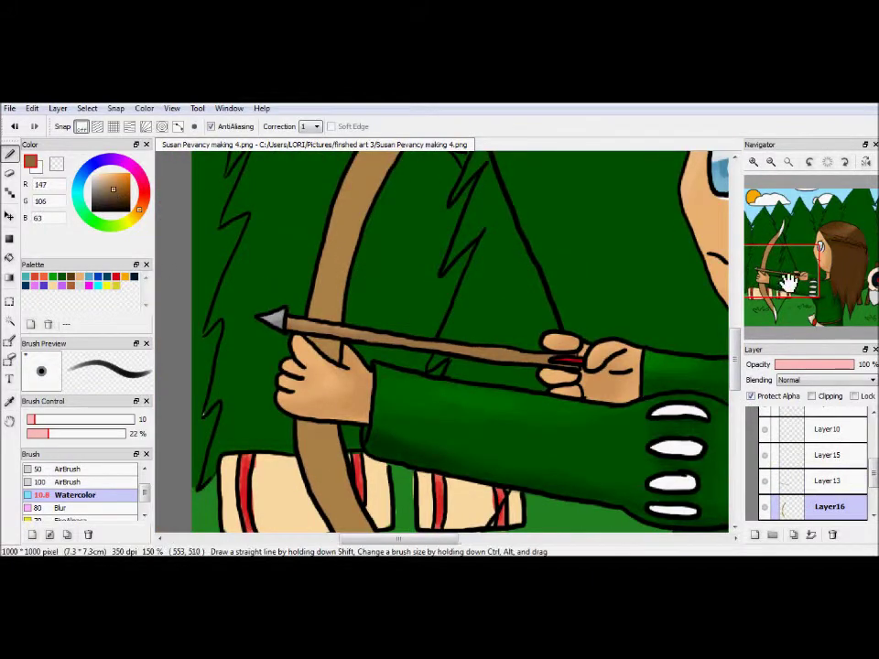
pyautogui.moveTo(790, 282); pyautogui.dragTo(783, 270)
pyautogui.moveTo(383, 465); pyautogui.dragTo(442, 341)
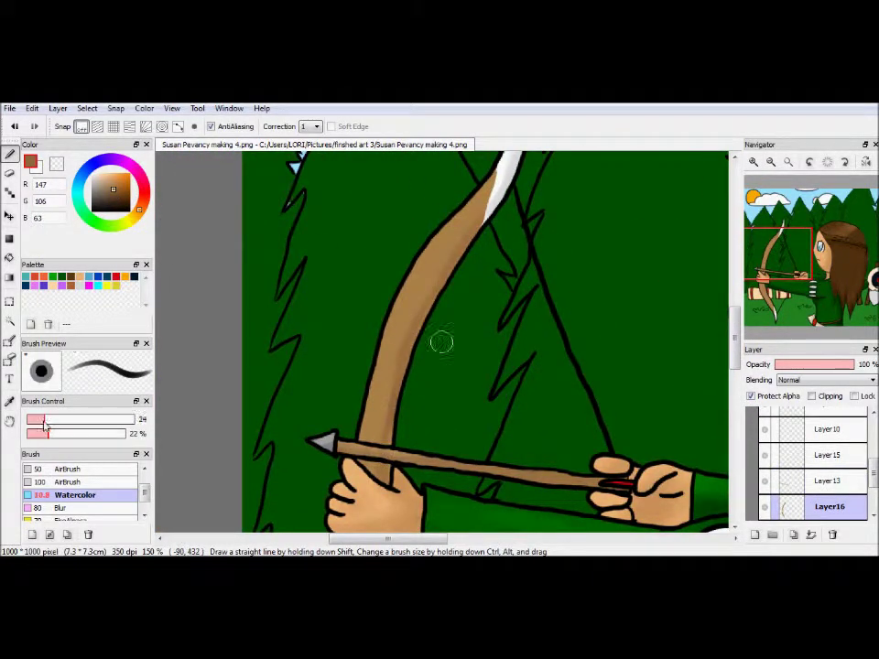
pyautogui.moveTo(412, 388)
pyautogui.mouseDown()
pyautogui.moveTo(358, 314)
pyautogui.moveTo(352, 401)
pyautogui.mouseUp()
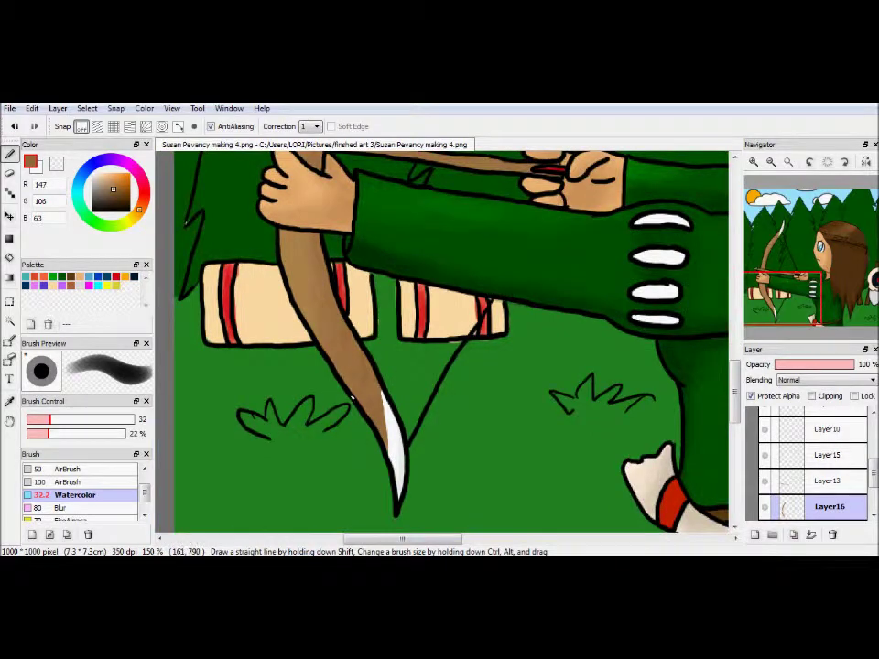
pyautogui.moveTo(304, 245); pyautogui.dragTo(367, 396)
# Step: Highlight the wooden bow on Layer16 with light tan (212, 163, 113), reduce the brush to 17 and blend using sampled bow colours
pyautogui.click(824, 454)
pyautogui.moveTo(780, 274)
pyautogui.mouseDown()
pyautogui.moveTo(787, 298)
pyautogui.moveTo(786, 251)
pyautogui.moveTo(787, 275)
pyautogui.moveTo(799, 272)
pyautogui.moveTo(781, 254)
pyautogui.moveTo(830, 255)
pyautogui.moveTo(784, 262)
pyautogui.mouseUp()
pyautogui.keyDown('alt'); pyautogui.click(376, 431); pyautogui.keyUp('alt')
pyautogui.keyDown('alt'); pyautogui.click(391, 296); pyautogui.keyUp('alt')
pyautogui.click(38, 418)
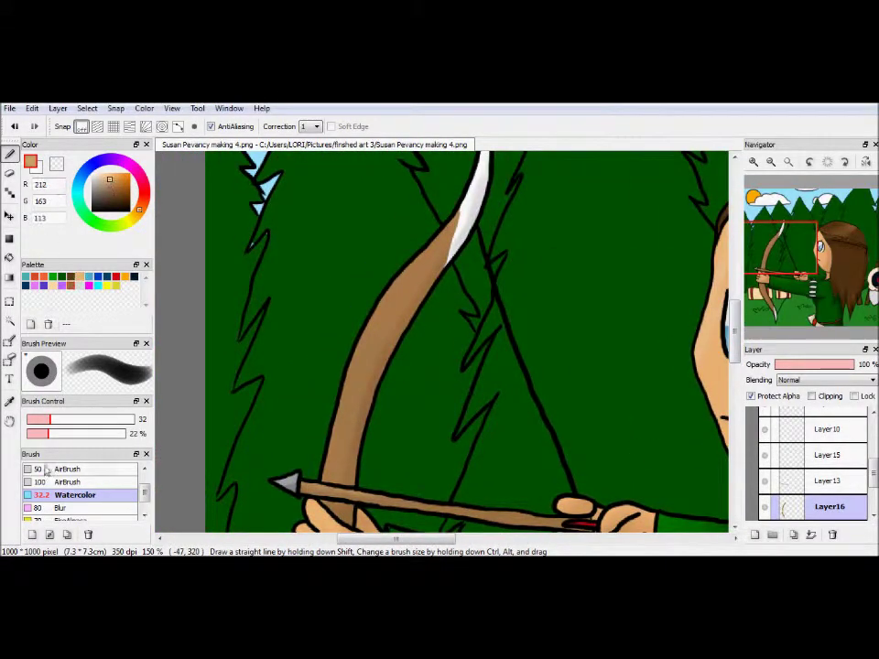
pyautogui.keyDown('alt'); pyautogui.click(354, 359); pyautogui.keyUp('alt')
pyautogui.keyDown('alt'); pyautogui.click(430, 259); pyautogui.keyUp('alt')
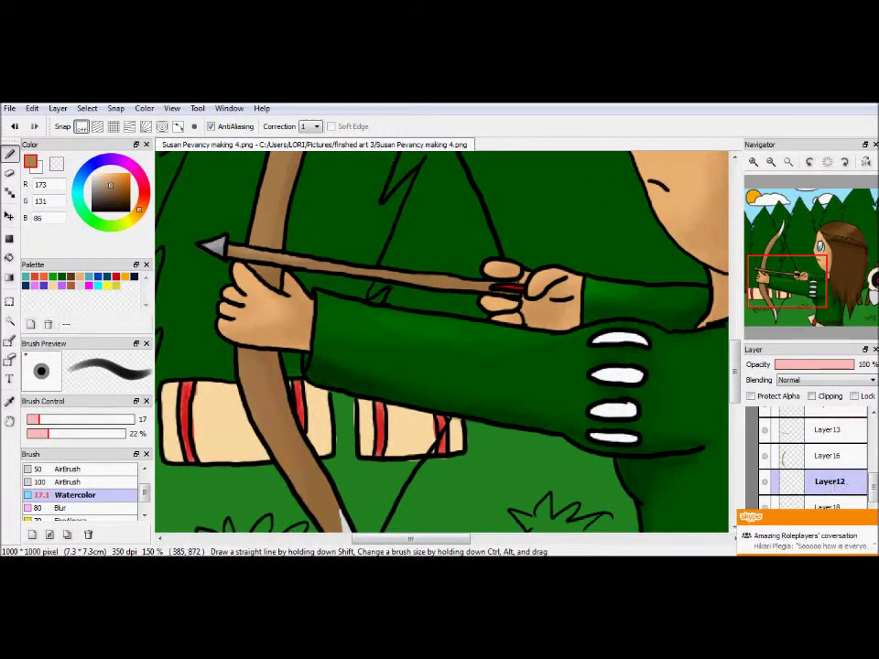
pyautogui.write('dr')
pyautogui.write('awi')
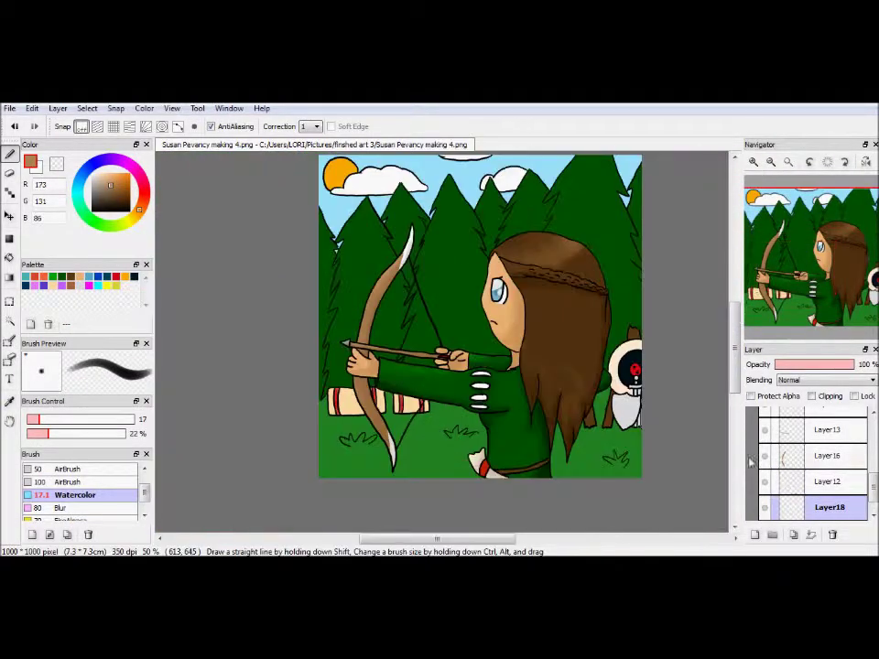
pyautogui.doubleClick(830, 509)
pyautogui.click(486, 436)
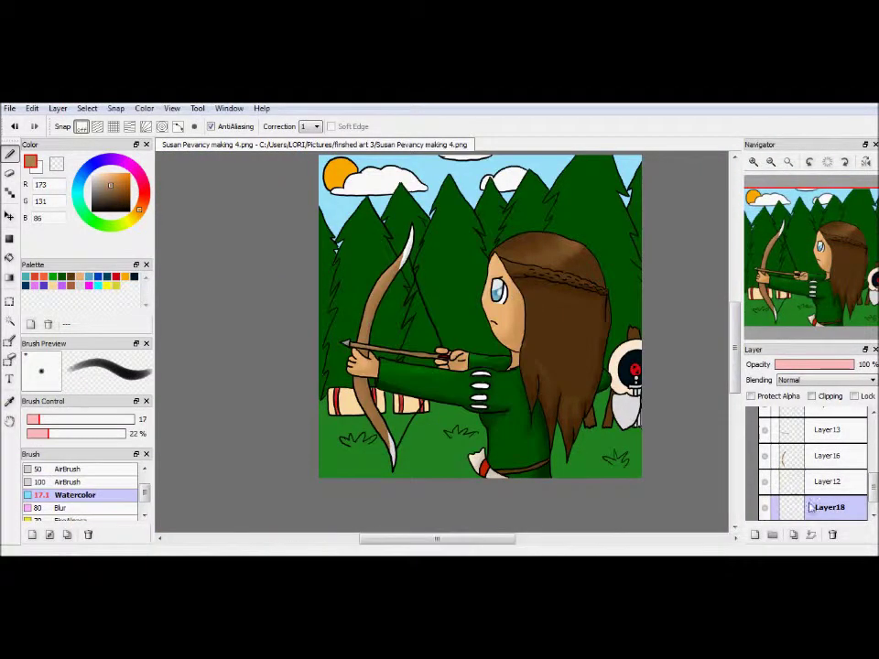
# Step: Select Layer12 and shade the horn's red band with deep red (182, 0, 11) at brush size 9
pyautogui.scroll(-1, 781, 463)
pyautogui.click(782, 458)
pyautogui.click(771, 162)
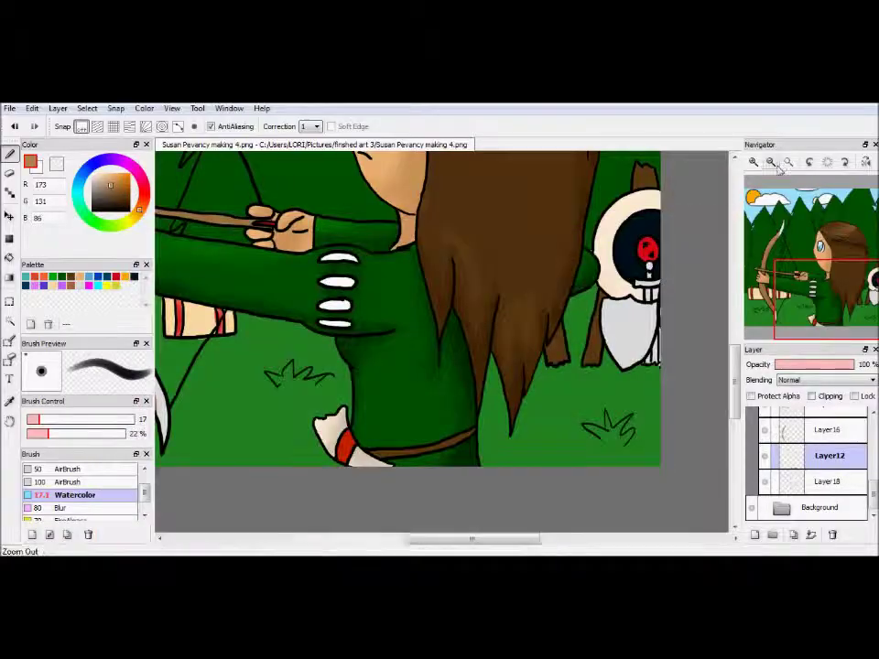
pyautogui.click(771, 162)
pyautogui.click(136, 189)
pyautogui.press('[')
pyautogui.press('[')
pyautogui.press('[')
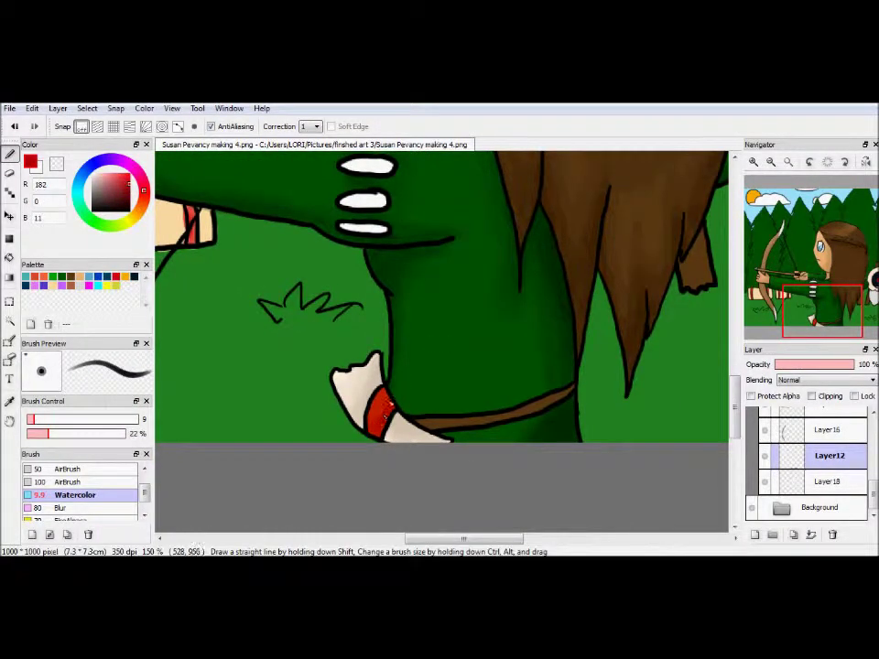
# Step: Shade the belt with very dark brown (39, 23, 6) and touch up the horn's band with bright red (220, 6, 22), protecting alpha
pyautogui.keyDown('alt'); pyautogui.click(430, 428); pyautogui.keyUp('alt')
pyautogui.click(125, 206)
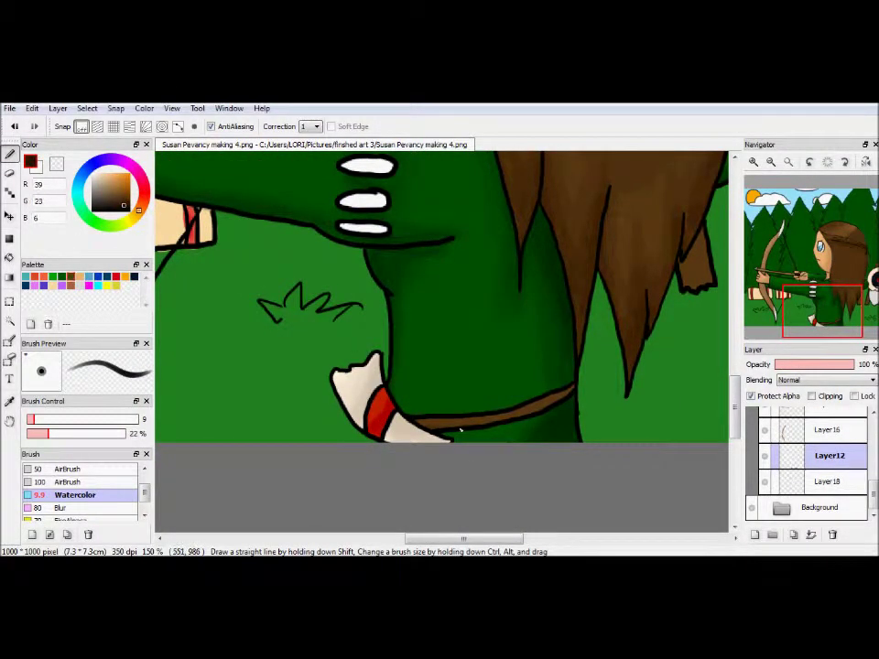
pyautogui.keyDown('alt'); pyautogui.click(398, 411); pyautogui.keyUp('alt')
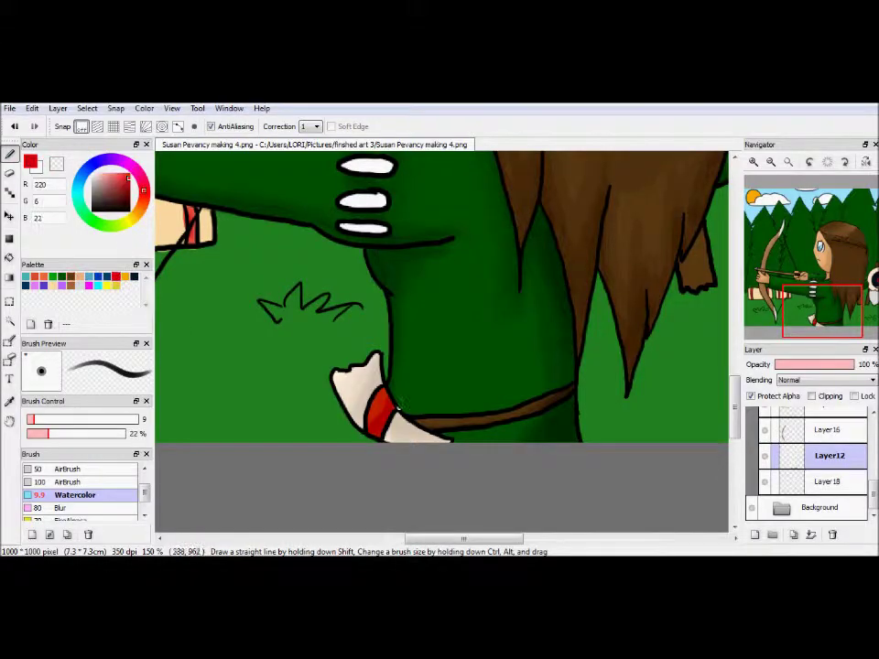
# Step: Shade the white sleeve slits on Layer12 with greys (222, 222, 222) and (160, 160, 160), adding white highlights
pyautogui.click(808, 282)
pyautogui.keyDown('alt'); pyautogui.click(486, 361); pyautogui.keyUp('alt')
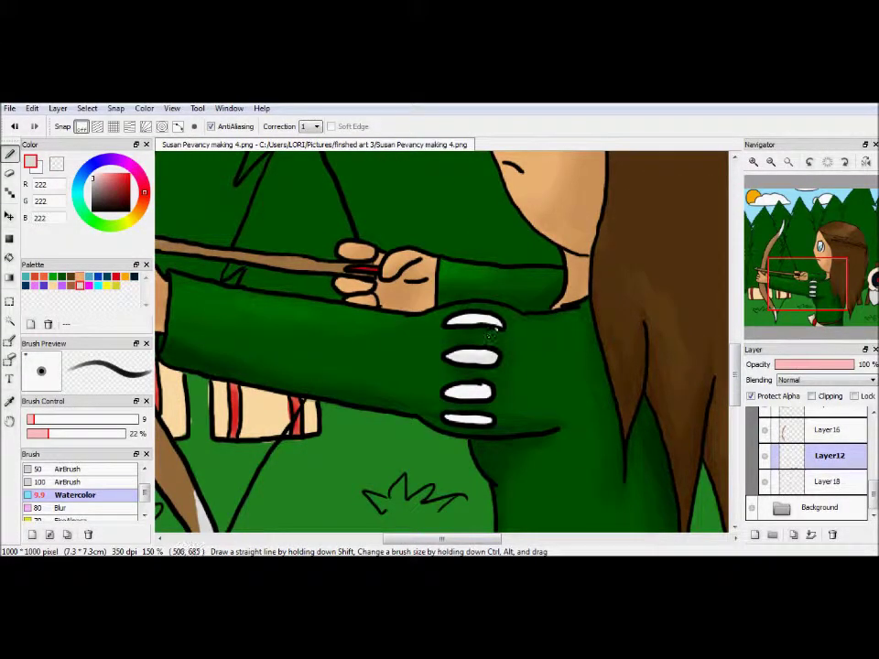
pyautogui.keyDown('alt'); pyautogui.click(487, 353); pyautogui.keyUp('alt')
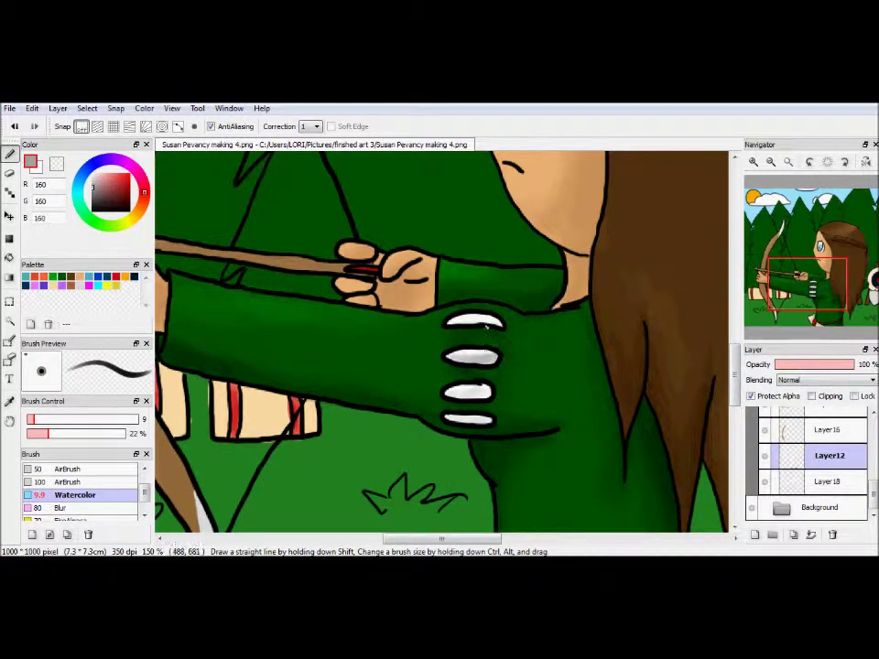
pyautogui.keyDown('alt'); pyautogui.click(472, 360); pyautogui.keyUp('alt')
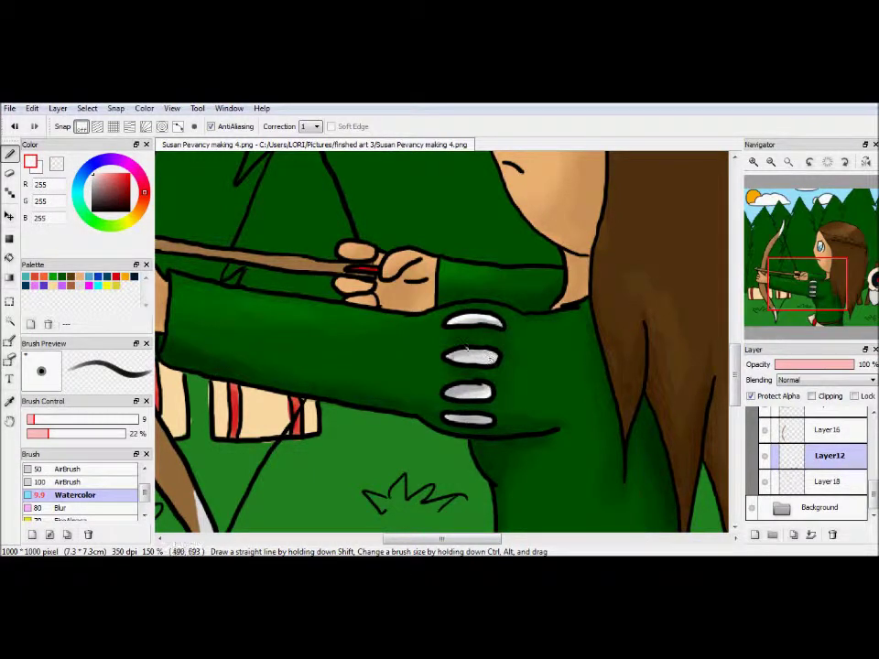
# Step: Rework the sleeve slits with the AirBrush at size 7 and 100% opacity, using light greys (212, 212, 212) and (243, 243, 243)
pyautogui.scroll(2, 82, 494)
pyautogui.click(69, 507)
pyautogui.moveTo(404, 441); pyautogui.dragTo(183, 308)
pyautogui.click(91, 178)
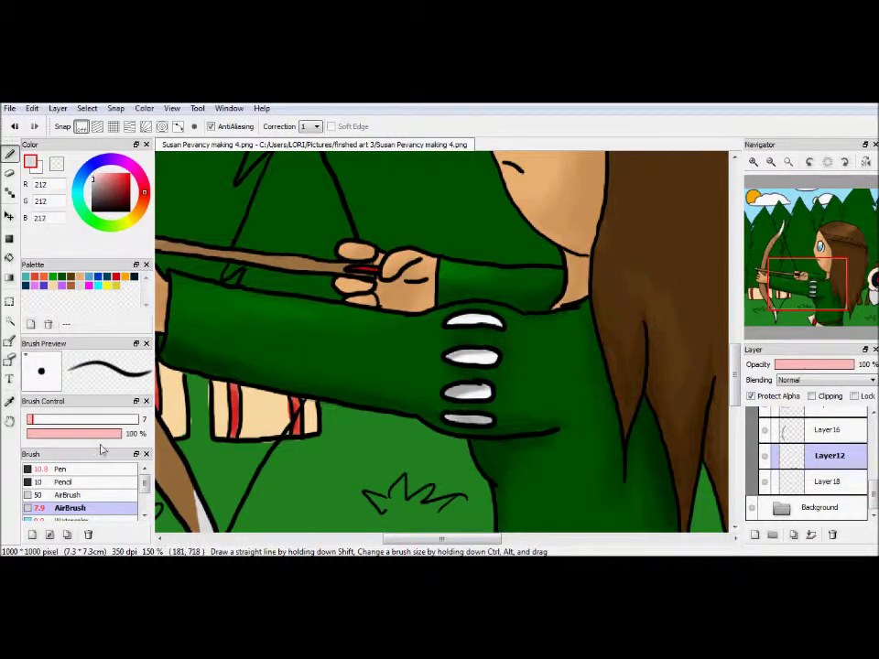
pyautogui.keyDown('alt'); pyautogui.click(482, 360); pyautogui.keyUp('alt')
pyautogui.keyDown('alt'); pyautogui.click(493, 392); pyautogui.keyUp('alt')
# Step: Soften the sleeve slit shadows with the Watercolor brush in grey (195, 195, 195)
pyautogui.click(770, 161)
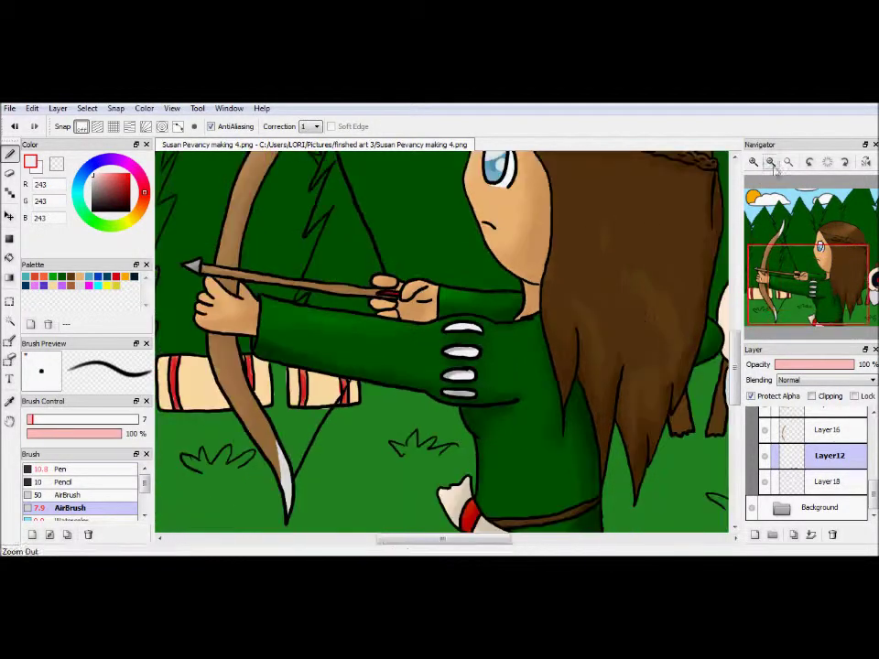
pyautogui.click(64, 519)
pyautogui.click(91, 183)
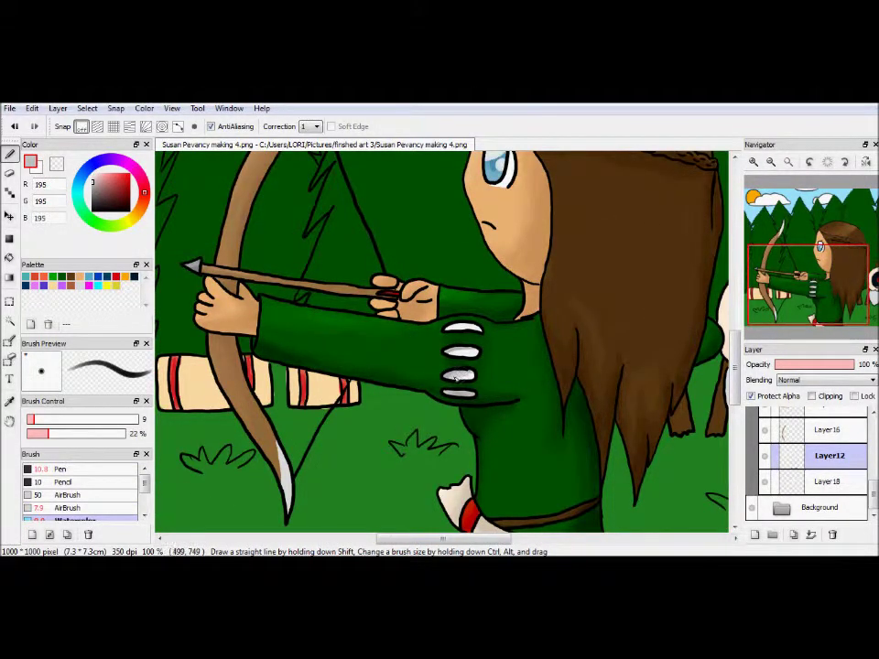
# Step: Select Layer21, protect its alpha and shade the brown legs beside the masked figure with dark brown (52, 30, 7)
pyautogui.scroll(3, 788, 440)
pyautogui.click(781, 418)
pyautogui.click(771, 162)
pyautogui.click(781, 418)
pyautogui.click(829, 422)
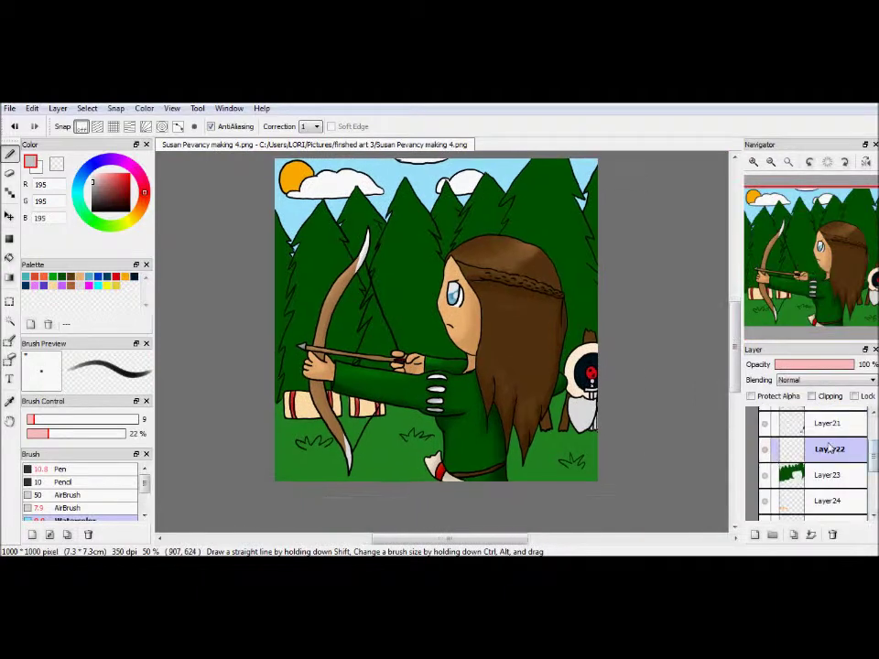
pyautogui.scroll(3, 302, 254)
pyautogui.keyDown('alt'); pyautogui.click(302, 255); pyautogui.keyUp('alt')
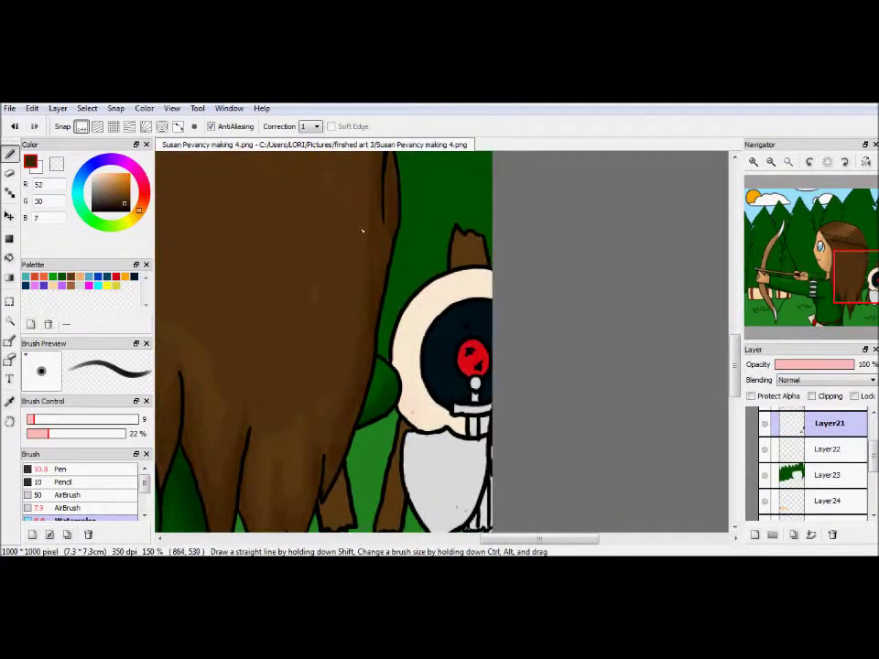
pyautogui.click(751, 396)
pyautogui.moveTo(385, 522); pyautogui.dragTo(441, 426)
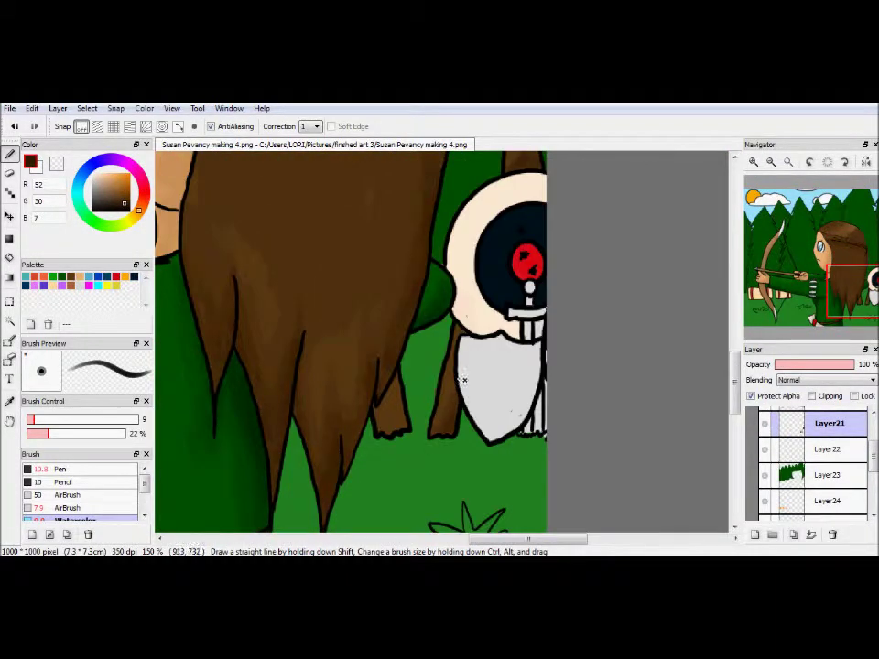
pyautogui.moveTo(401, 392); pyautogui.dragTo(394, 429)
# Step: Undo the last two strokes and continue shading the brown parts around the masked figure on Layer21 with brown (90, 59, 22)
pyautogui.click(71, 279)
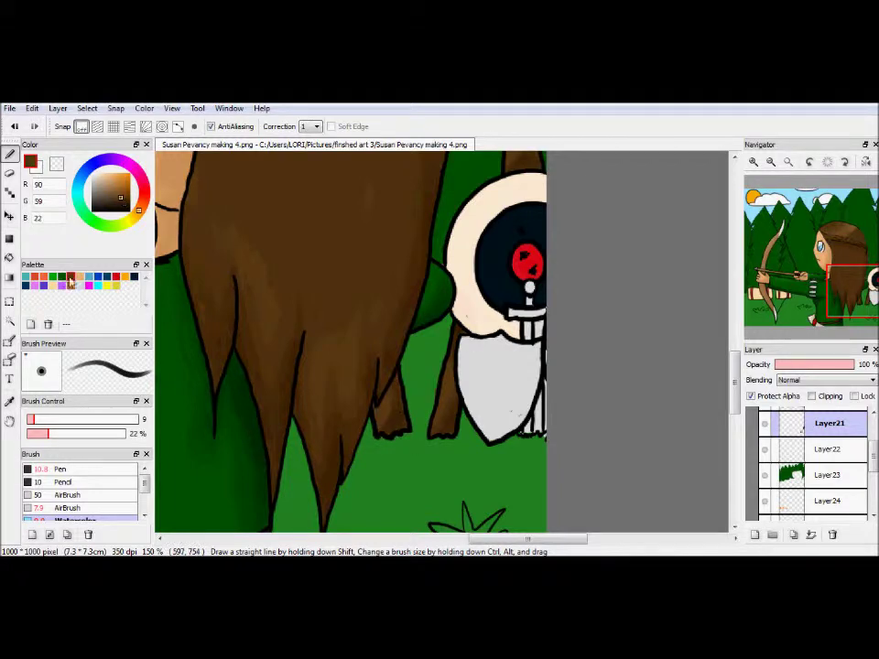
pyautogui.hotkey('ctrl', 'z')
pyautogui.hotkey('ctrl', 'z')
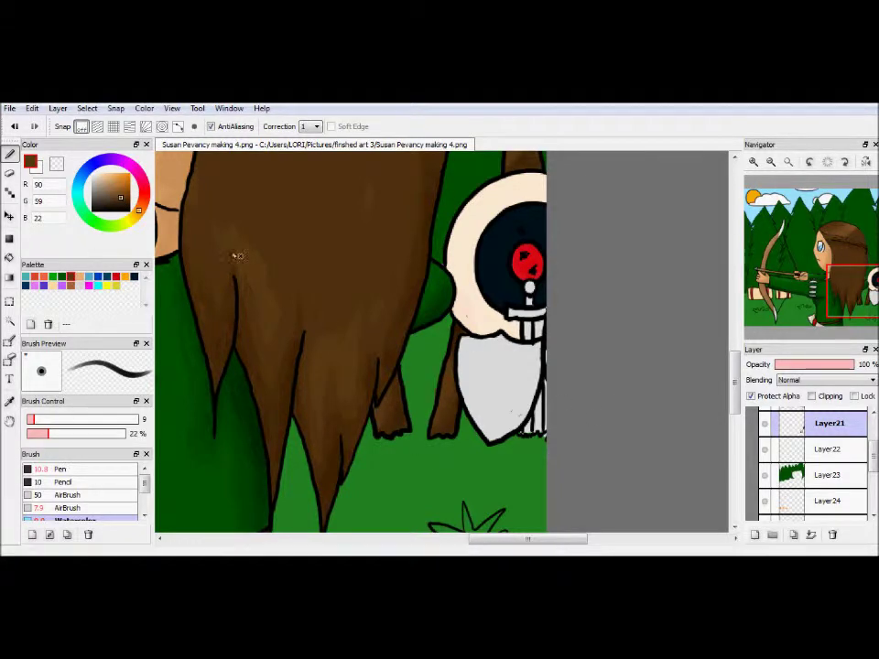
pyautogui.moveTo(847, 298); pyautogui.dragTo(865, 279)
pyautogui.click(138, 211)
pyautogui.click(120, 197)
pyautogui.click(751, 396)
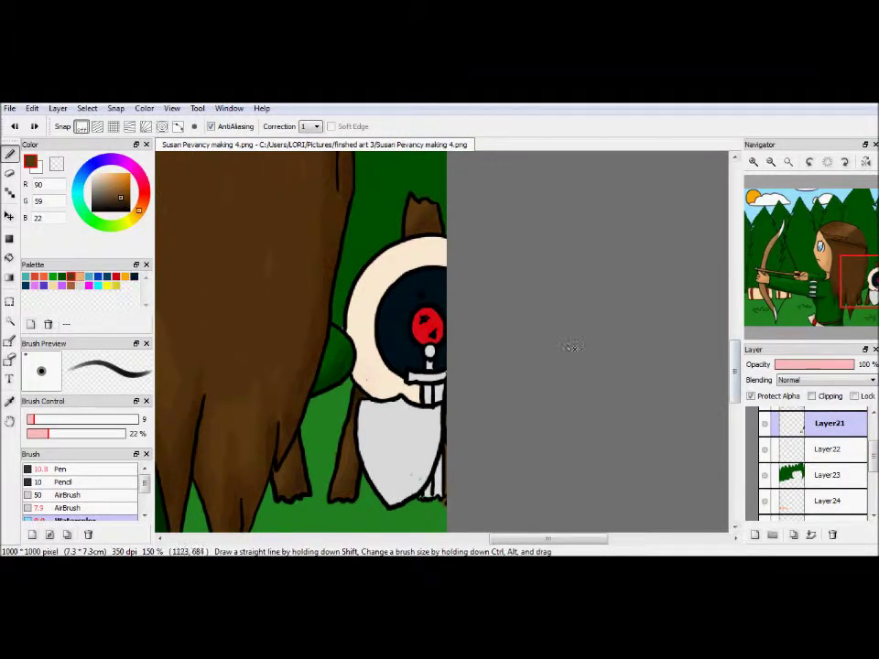
# Step: Select Layer22 and try a near-white (247, 247, 247) border inside the shield with the Pen at size 7
pyautogui.keyDown('alt'); pyautogui.click(424, 358); pyautogui.keyUp('alt')
pyautogui.moveTo(436, 358); pyautogui.dragTo(453, 343)
pyautogui.click(26, 285)
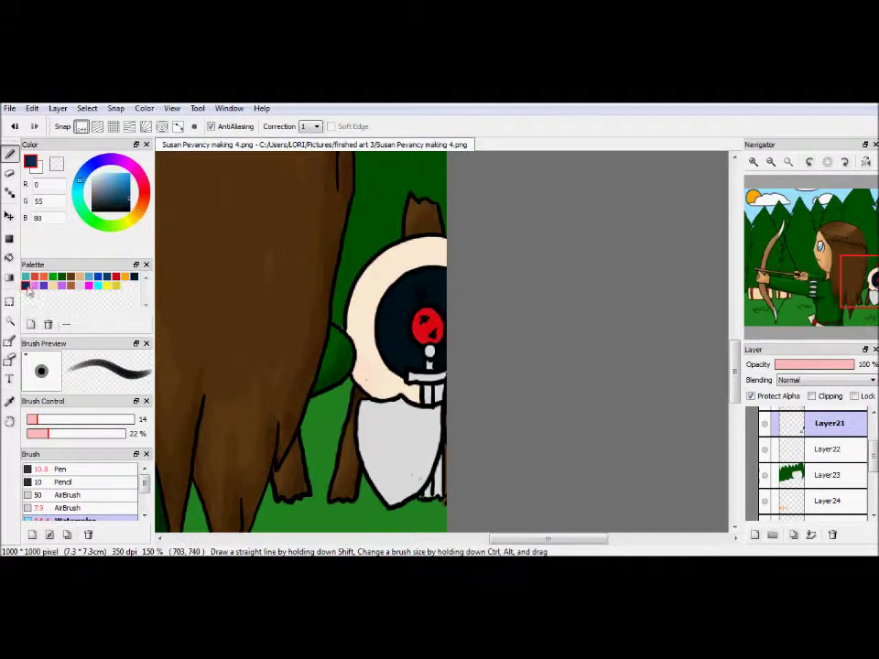
pyautogui.click(793, 449)
pyautogui.click(80, 286)
pyautogui.scroll(1, 873, 302)
pyautogui.scroll(1, 873, 302)
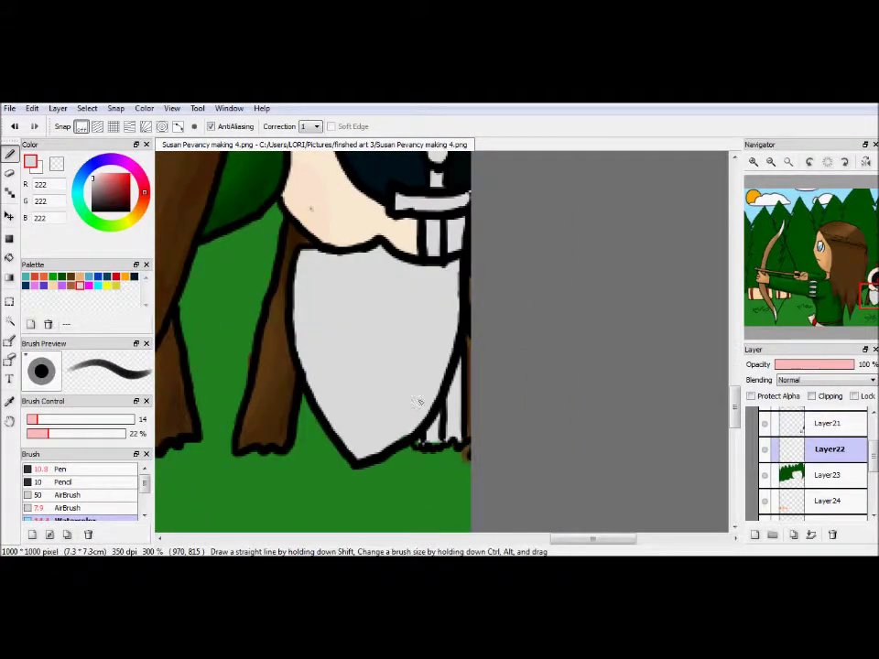
pyautogui.keyDown('alt'); pyautogui.click(368, 269); pyautogui.keyUp('alt')
pyautogui.press('n')
pyautogui.moveTo(314, 273)
pyautogui.mouseDown()
pyautogui.moveTo(329, 391)
pyautogui.moveTo(372, 434)
pyautogui.moveTo(405, 415)
pyautogui.moveTo(448, 311)
pyautogui.mouseUp()
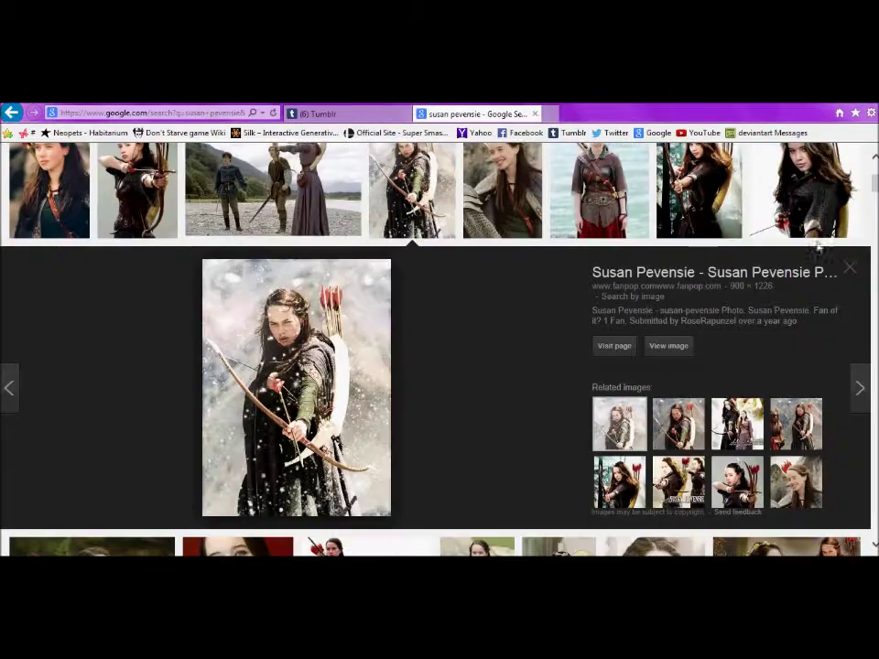
# Step: Switch to the browser, search images for "peter pevensie" and open the picture with the red lion shield
pyautogui.scroll(5, 678, 256)
pyautogui.click(330, 171)
pyautogui.write('Peter pev')
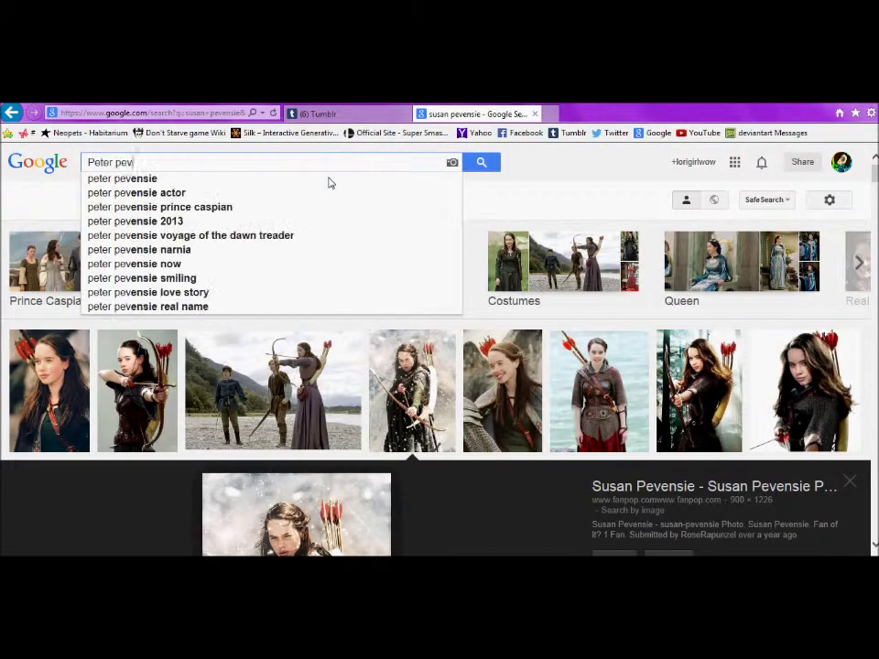
pyautogui.click(328, 179)
pyautogui.scroll(-1, 428, 308)
pyautogui.click(275, 463)
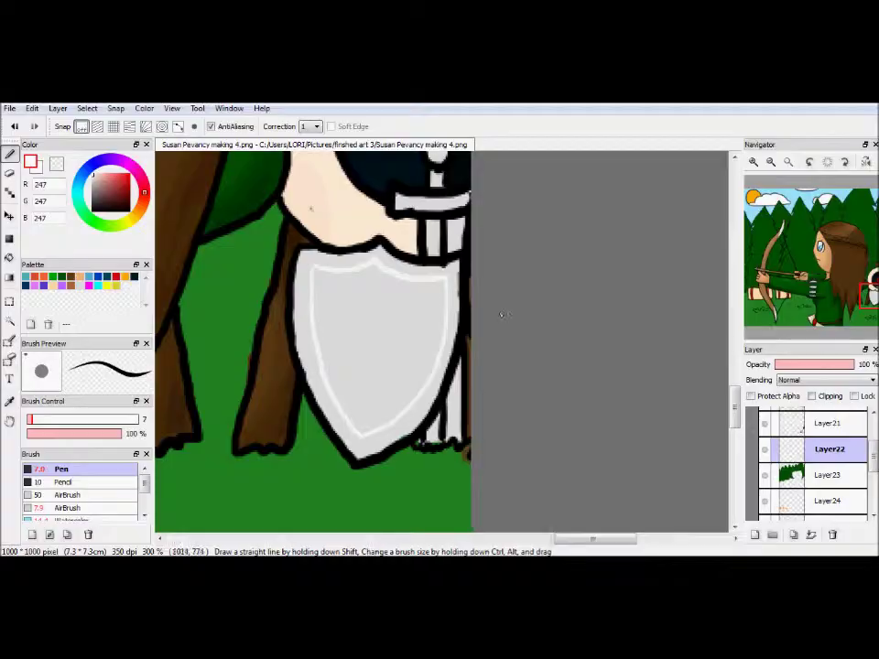
# Step: Undo the near-white border and draw a pale orange (255, 214, 132) one on a new layer clipped to Layer22
pyautogui.hotkey('ctrl', 'z')
pyautogui.hotkey('ctrl', 'z')
pyautogui.click(121, 186)
pyautogui.moveTo(337, 272); pyautogui.dragTo(377, 263)
pyautogui.hotkey('ctrl', 'z')
pyautogui.click(754, 534)
pyautogui.click(812, 396)
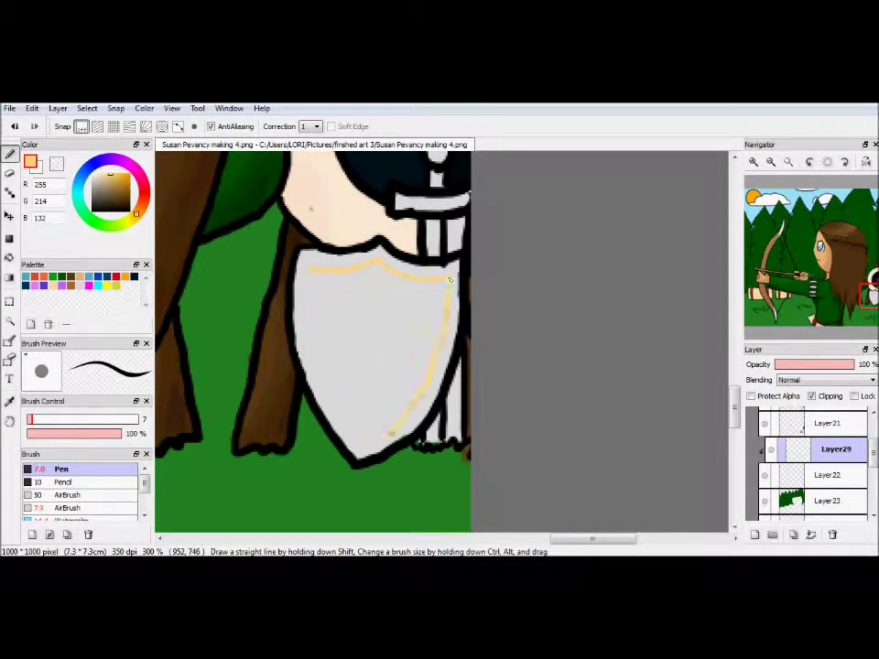
# Step: Paint the head, forelegs and body of a red (220, 6, 21) lion on the shield after the reference picture
pyautogui.click(117, 277)
pyautogui.click(220, 507)
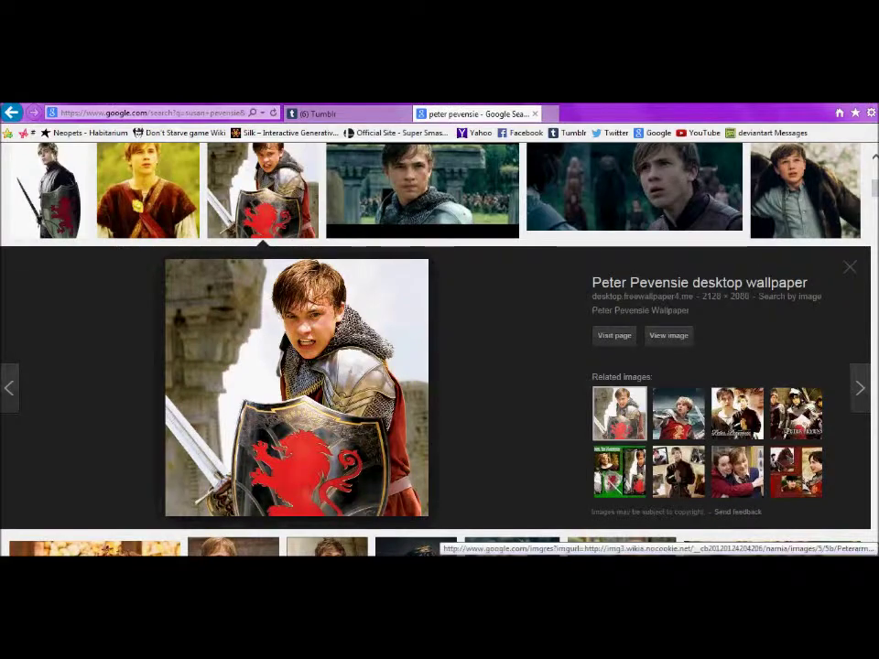
pyautogui.hotkey('alt', 'Tab')
pyautogui.moveTo(362, 291); pyautogui.dragTo(365, 304)
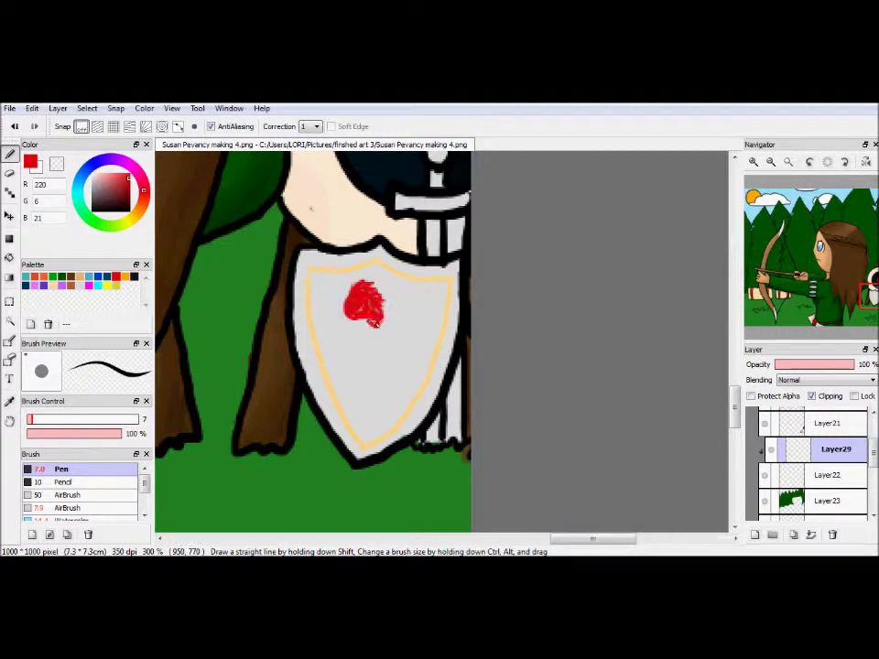
pyautogui.hotkey('ctrl', 'z')
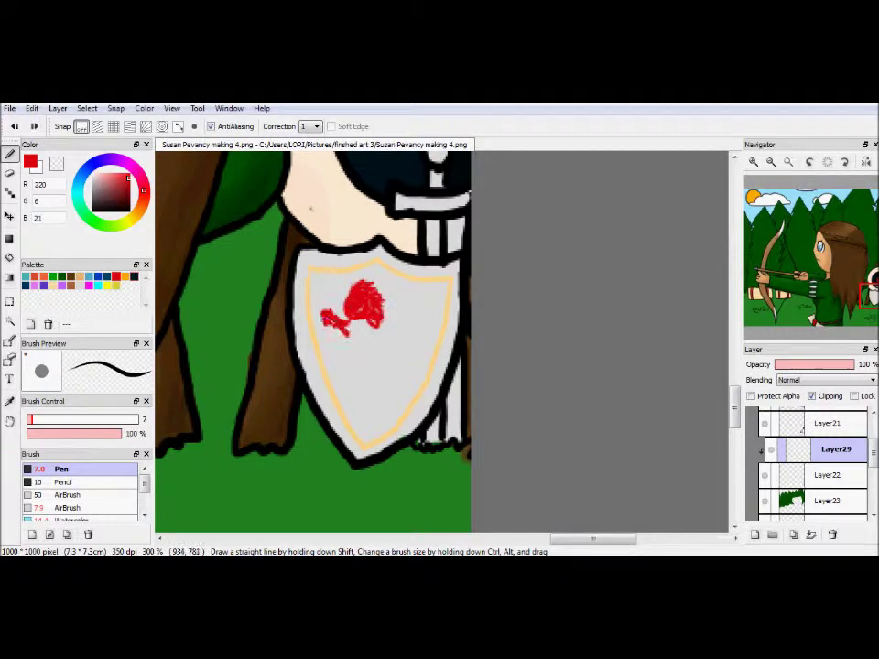
pyautogui.moveTo(339, 346); pyautogui.dragTo(369, 360)
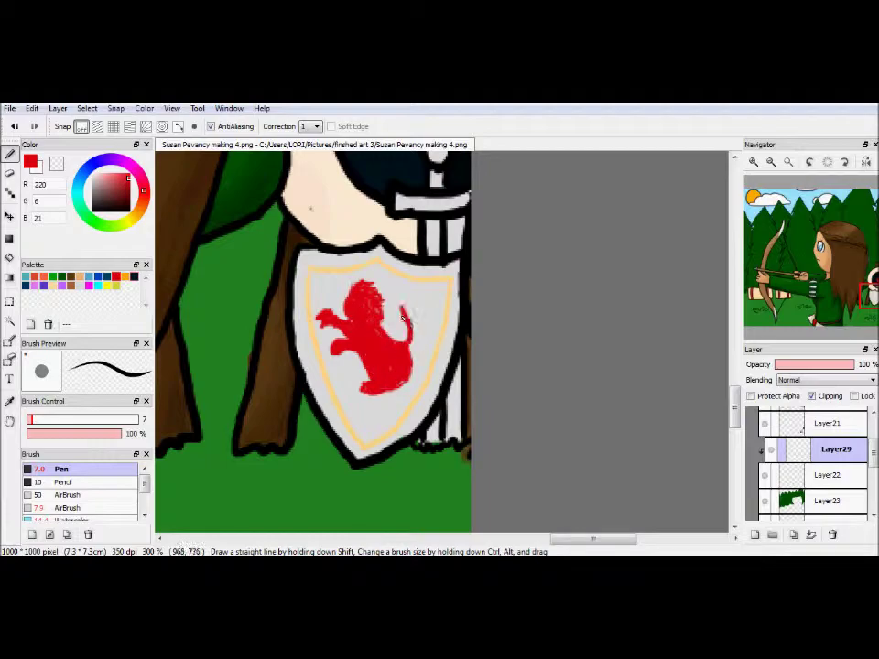
# Step: Paint the red lion's hind legs and curled tail, comparing them with the reference picture in the browser
pyautogui.hotkey('alt', 'Tab')
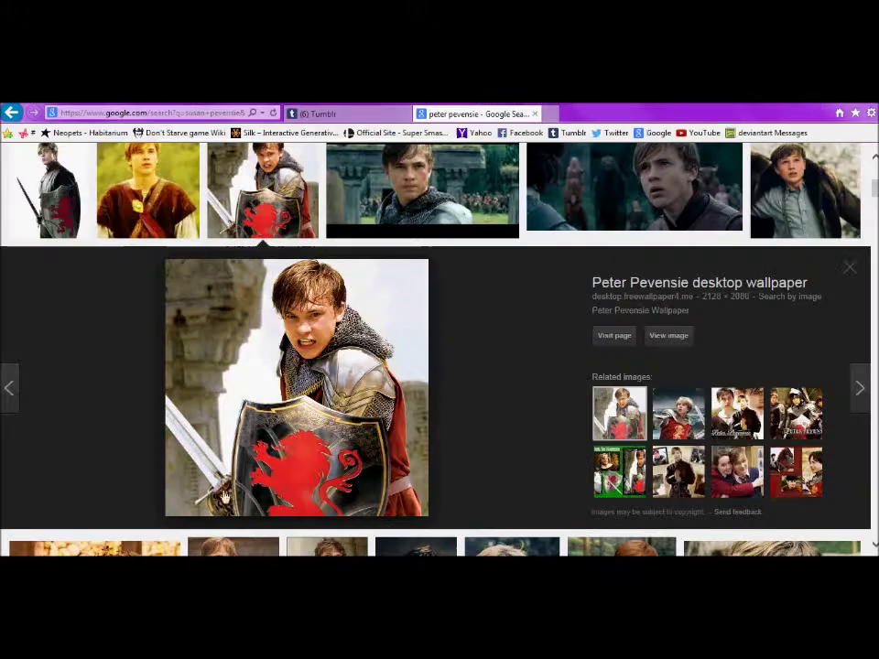
pyautogui.hotkey('alt', 'Tab')
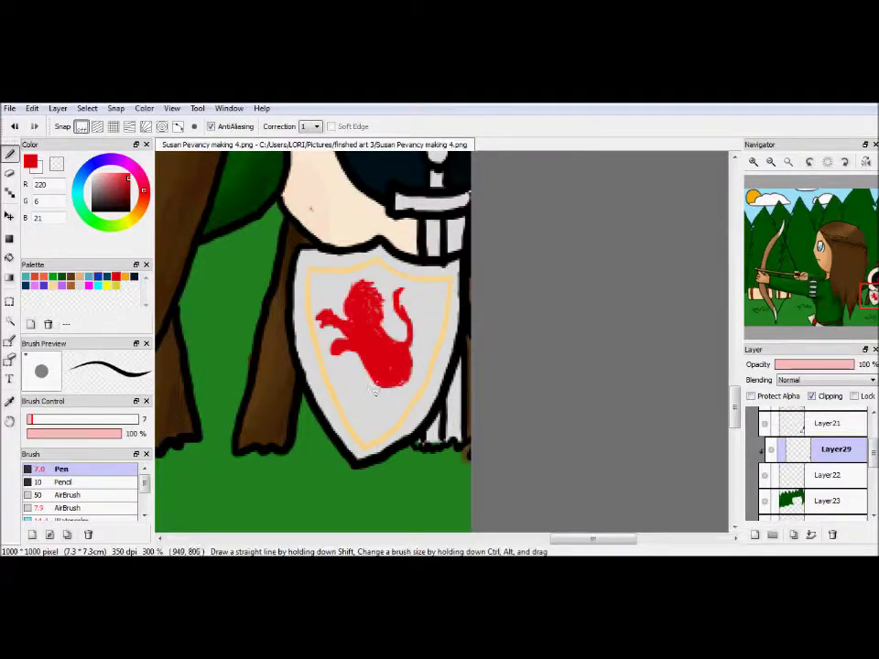
pyautogui.moveTo(400, 400)
pyautogui.mouseDown()
pyautogui.moveTo(408, 382)
pyautogui.moveTo(392, 393)
pyautogui.mouseUp()
pyautogui.hotkey('alt', 'Tab')
pyautogui.hotkey('alt', 'Tab')
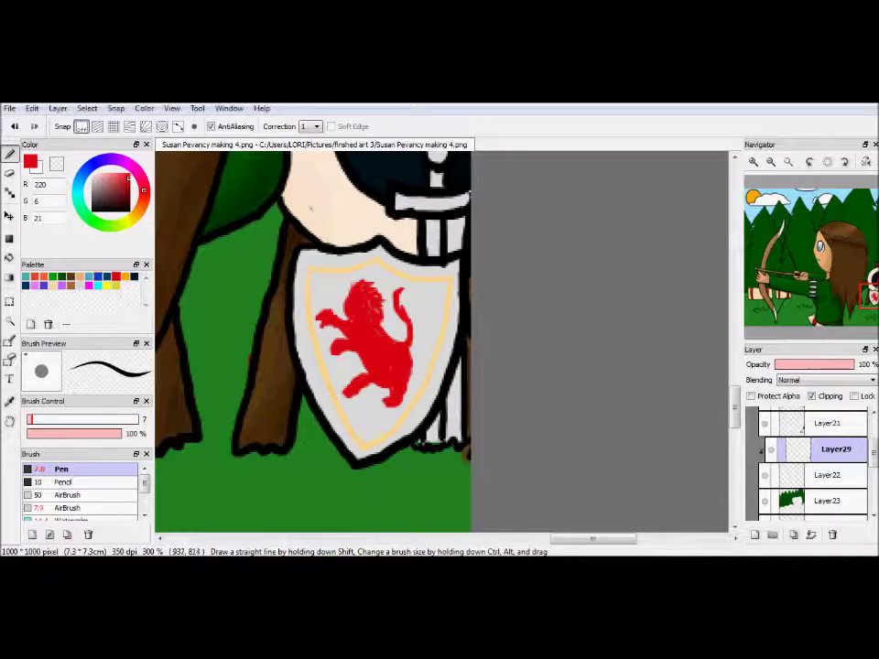
pyautogui.press('e')
pyautogui.press('n')
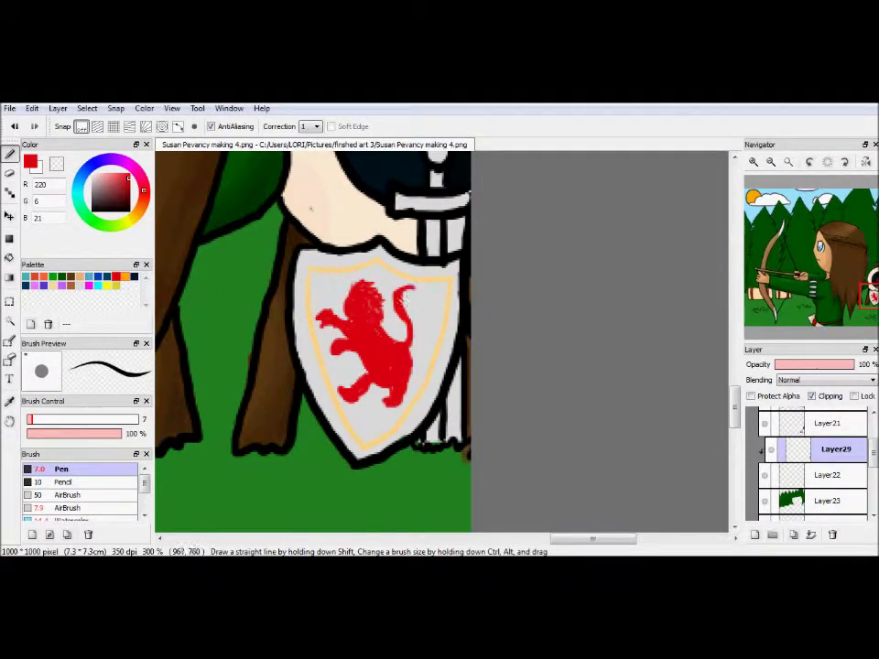
# Step: Refine the lion's tail and the hind leg below it with Eraser and Pen, checking against the reference picture
pyautogui.hotkey('alt', 'Tab')
pyautogui.hotkey('alt', 'Tab')
pyautogui.press('e')
pyautogui.press('n')
pyautogui.press('e')
pyautogui.hotkey('alt', 'Tab')
pyautogui.hotkey('alt', 'Tab')
pyautogui.press('n')
pyautogui.press('e')
pyautogui.hotkey('alt', 'Tab')
pyautogui.hotkey('alt', 'Tab')
pyautogui.press('n')
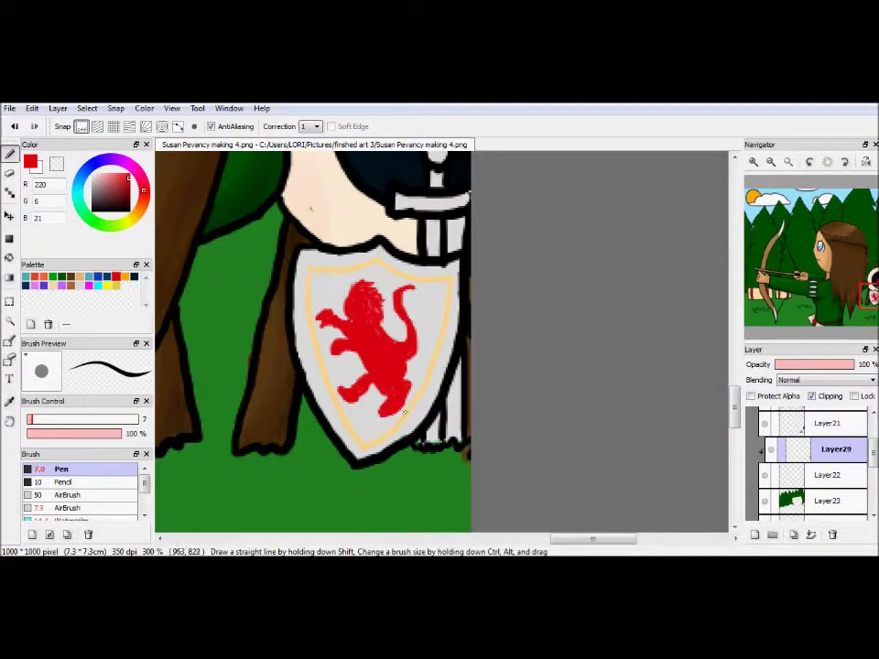
pyautogui.press('e')
pyautogui.hotkey('alt', 'Tab')
pyautogui.hotkey('alt', 'Tab')
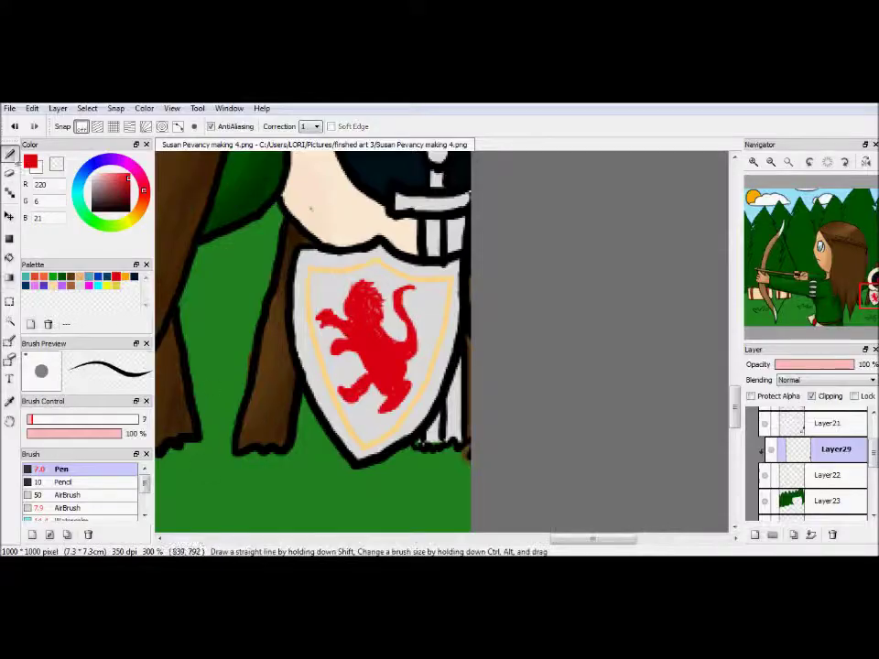
# Step: Erase and repaint the lion's forward hind leg in red, checking its shape against the reference picture
pyautogui.press('n')
pyautogui.hotkey('alt', 'Tab')
pyautogui.hotkey('alt', 'Tab')
pyautogui.press('e')
pyautogui.press('n')
pyautogui.hotkey('alt', 'Tab')
pyautogui.hotkey('alt', 'Tab')
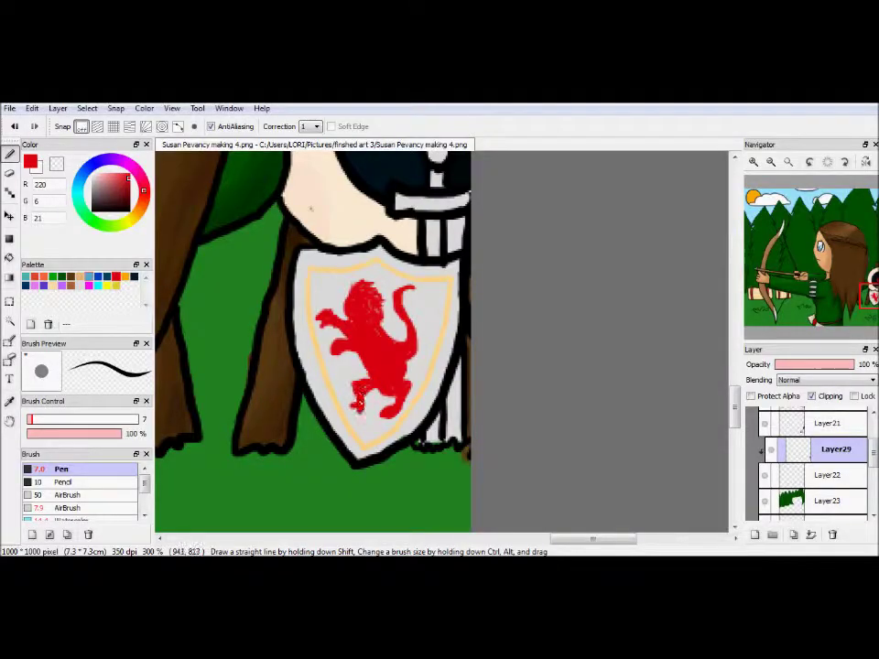
pyautogui.hotkey('alt', 'Tab')
pyautogui.hotkey('alt', 'Tab')
pyautogui.hotkey('alt', 'Tab')
pyautogui.hotkey('alt', 'Tab')
# Step: Draw pale gold (255, 234, 192) scroll ornaments around the lion with the Pen at size 7, following the reference picture
pyautogui.scroll(-3, 311, 209)
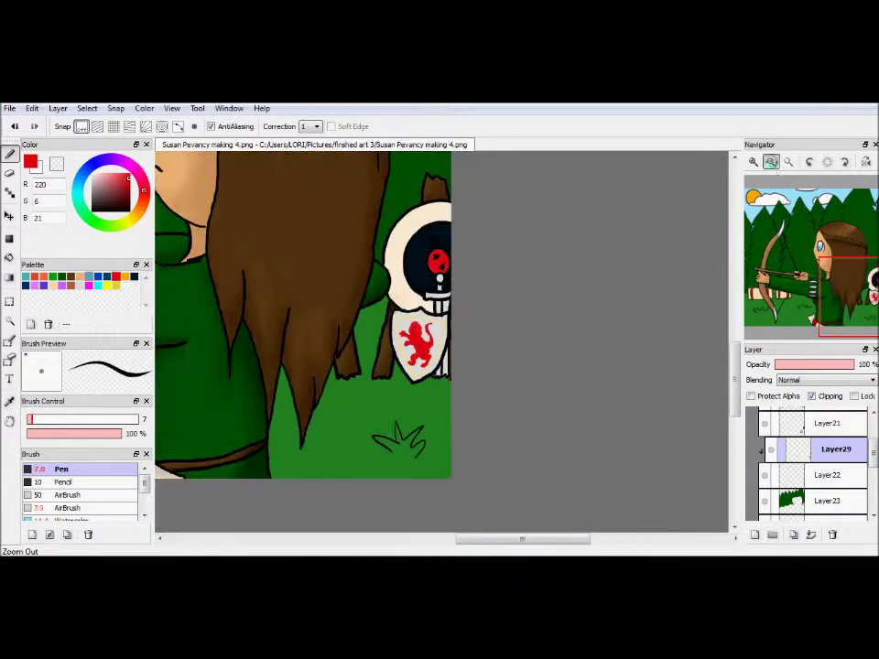
pyautogui.scroll(4, 311, 209)
pyautogui.hotkey('alt', 'Tab')
pyautogui.click(771, 161)
pyautogui.scroll(2, 406, 467)
pyautogui.click(116, 192)
pyautogui.click(100, 174)
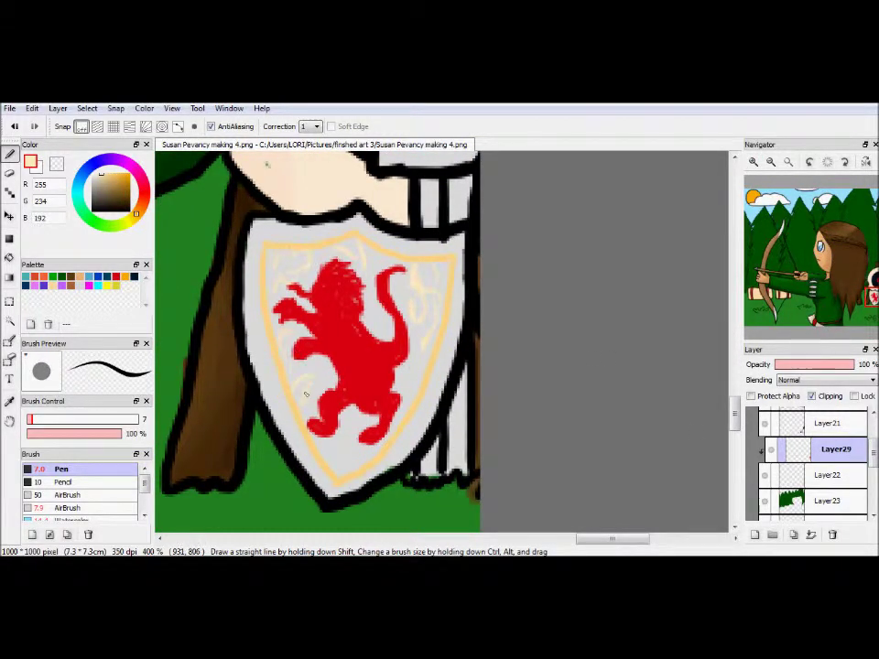
pyautogui.hotkey('alt', 'Tab')
pyautogui.hotkey('alt', 'Tab')
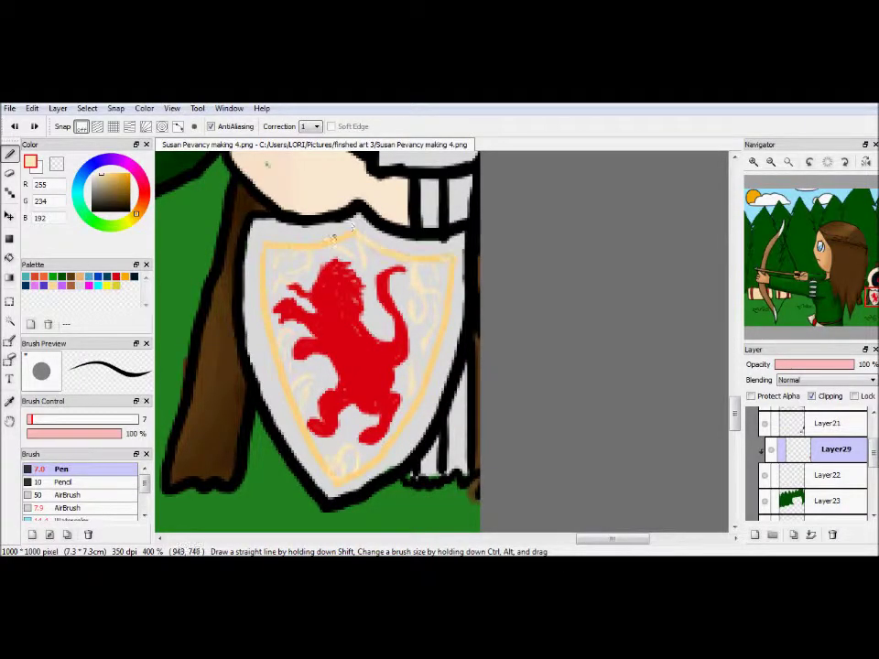
# Step: Protect the alpha of Layer22 and brush white (255, 255, 255) shine onto the shield with Watercolor at 22% opacity
pyautogui.keyDown('ctrl'); pyautogui.click(411, 473); pyautogui.keyUp('ctrl')
pyautogui.keyDown('alt'); pyautogui.click(408, 472); pyautogui.keyUp('alt')
pyautogui.click(69, 508)
pyautogui.click(82, 520)
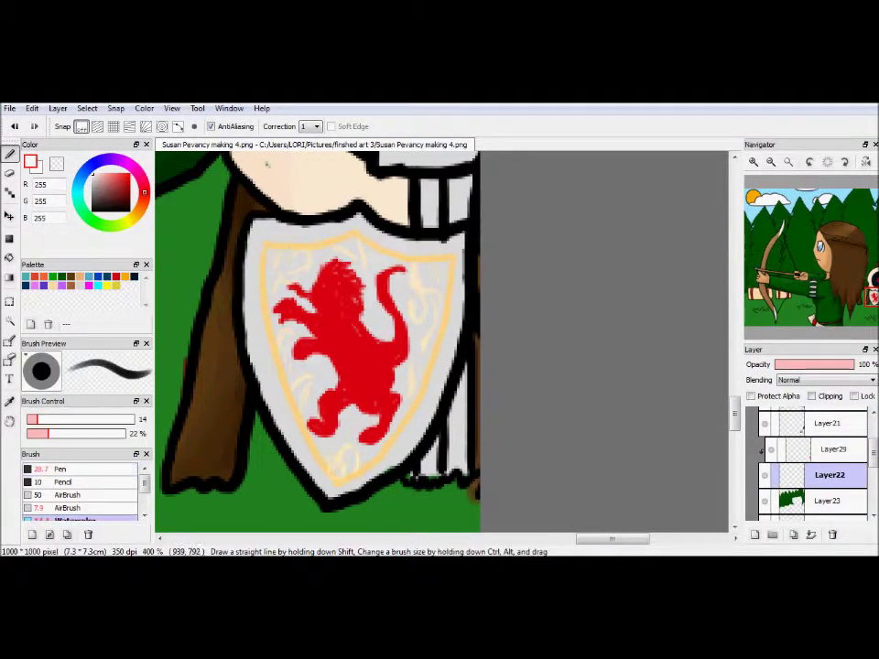
pyautogui.click(751, 395)
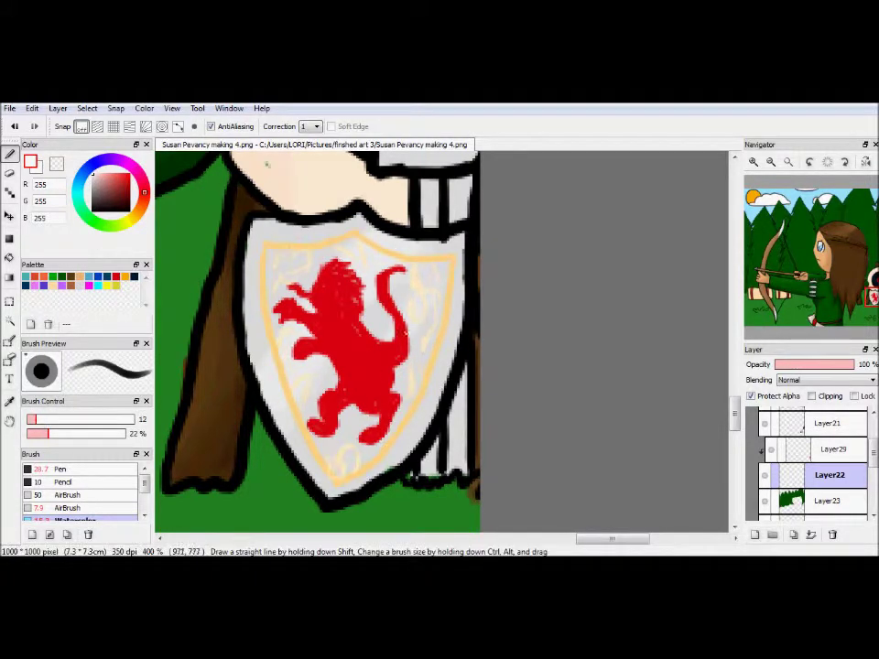
# Step: Protect Layer29's alpha and add Watercolor shine at 100% opacity, using (255, 234, 192) on the gold and (255, 179, 183) on the lion
pyautogui.press('b')
pyautogui.click(836, 449)
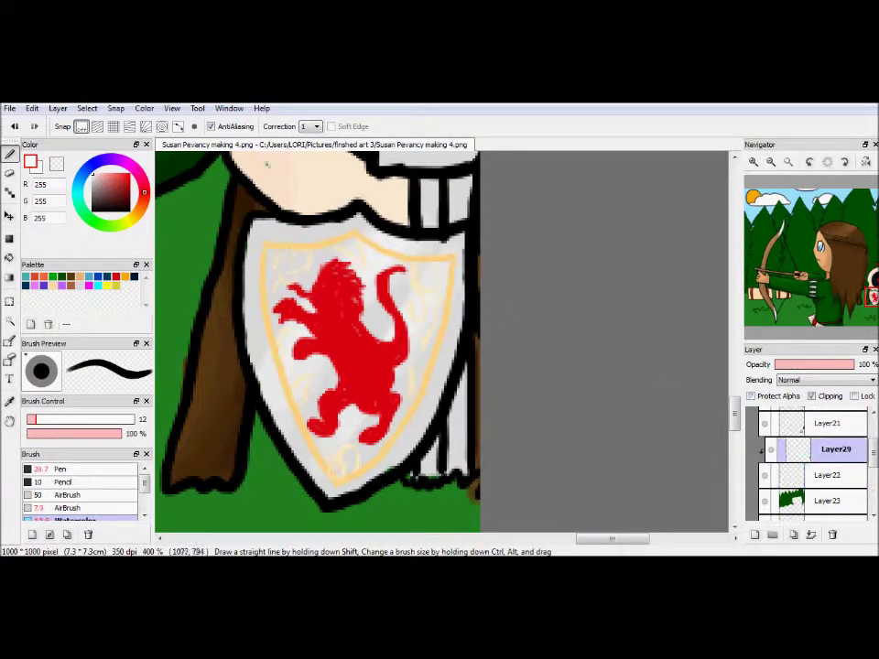
pyautogui.click(101, 177)
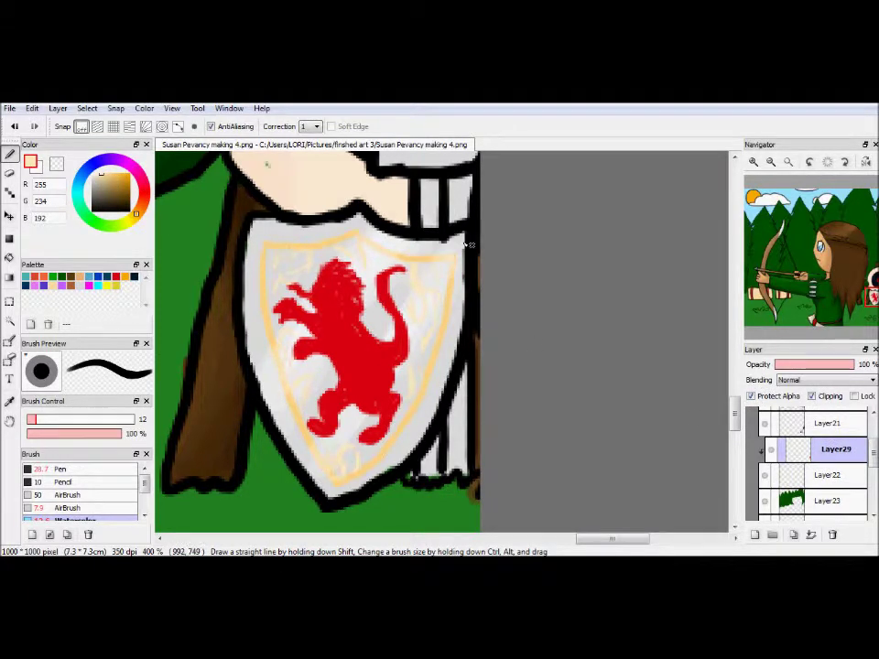
pyautogui.click(142, 190)
pyautogui.moveTo(366, 275)
pyautogui.mouseDown()
pyautogui.moveTo(316, 357)
pyautogui.moveTo(348, 302)
pyautogui.moveTo(314, 348)
pyautogui.mouseUp()
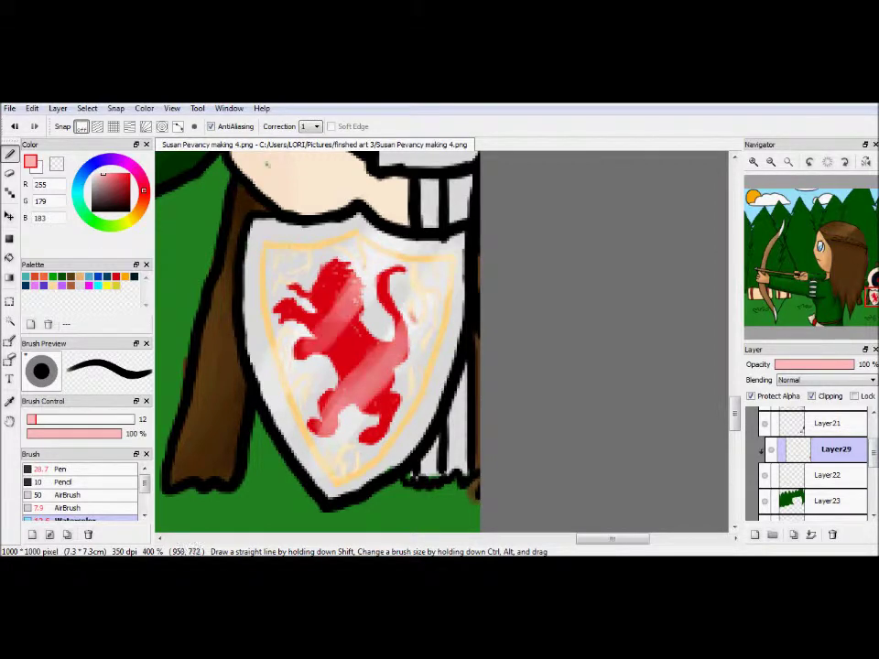
# Step: Add white (255, 255, 255) highlights to the masked figure's sword on Layer22 with Watercolor at size 6
pyautogui.click(771, 162)
pyautogui.click(771, 162)
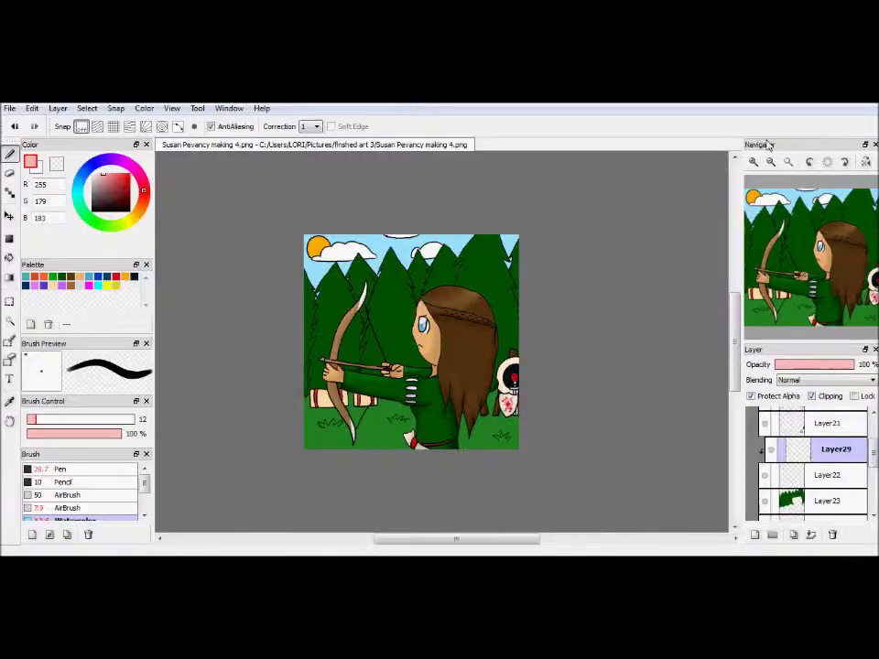
pyautogui.click(753, 162)
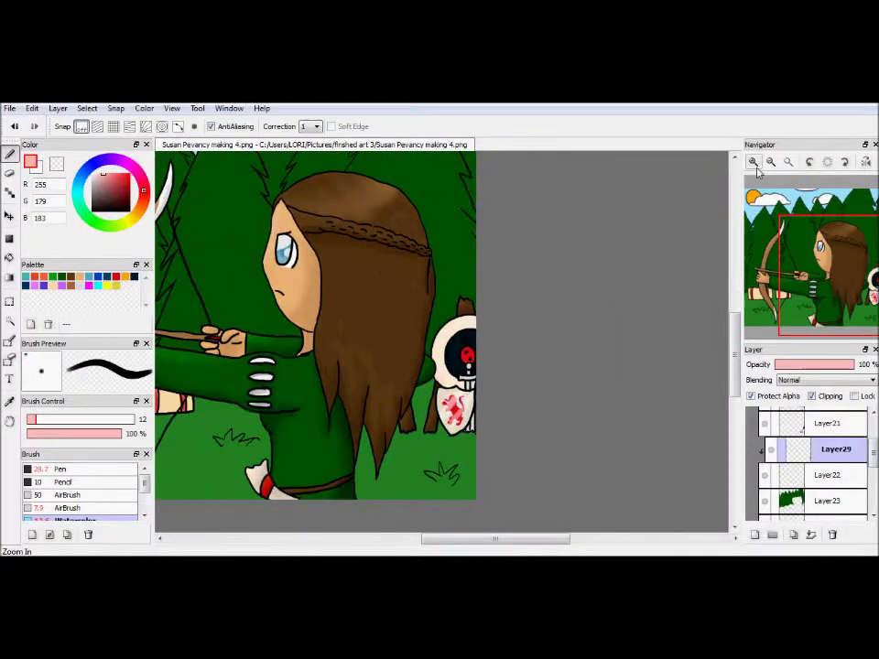
pyautogui.scroll(2, 560, 329)
pyautogui.click(108, 285)
pyautogui.click(31, 420)
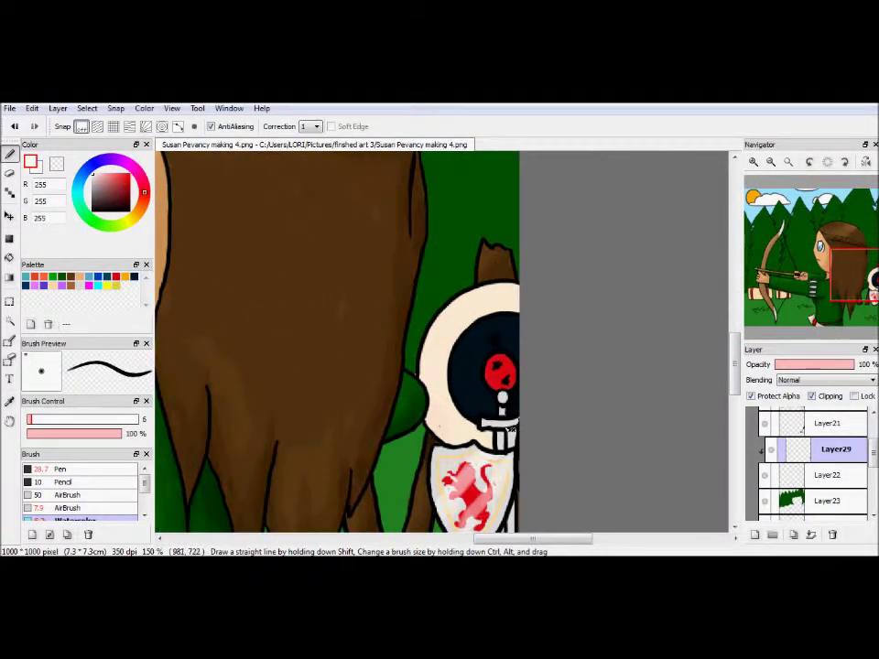
pyautogui.scroll(-3, 509, 429)
pyautogui.hotkey('ctrl', 'Down')
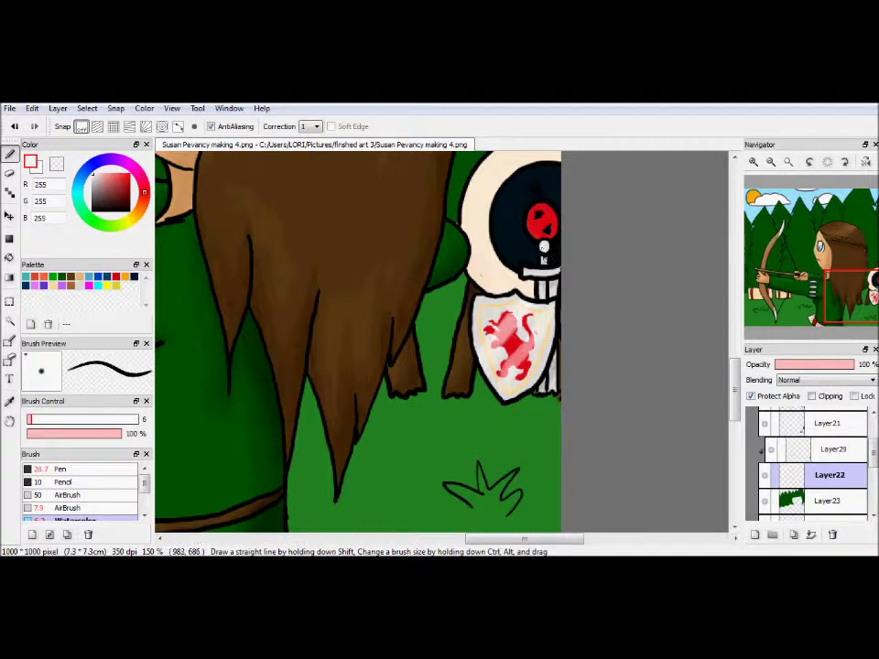
# Step: Select Layer23, protect its alpha and shade the pine trees in dark green (0, 44, 0) with Watercolor at size 34
pyautogui.scroll(-2, 673, 273)
pyautogui.scroll(-1, 815, 467)
pyautogui.click(829, 474)
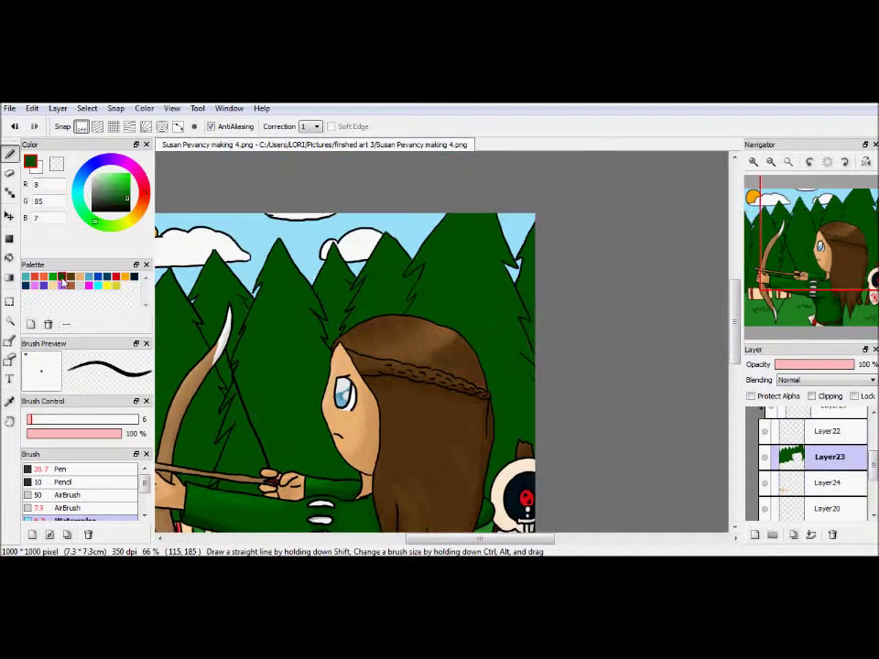
pyautogui.moveTo(65, 419); pyautogui.dragTo(41, 419)
pyautogui.click(751, 395)
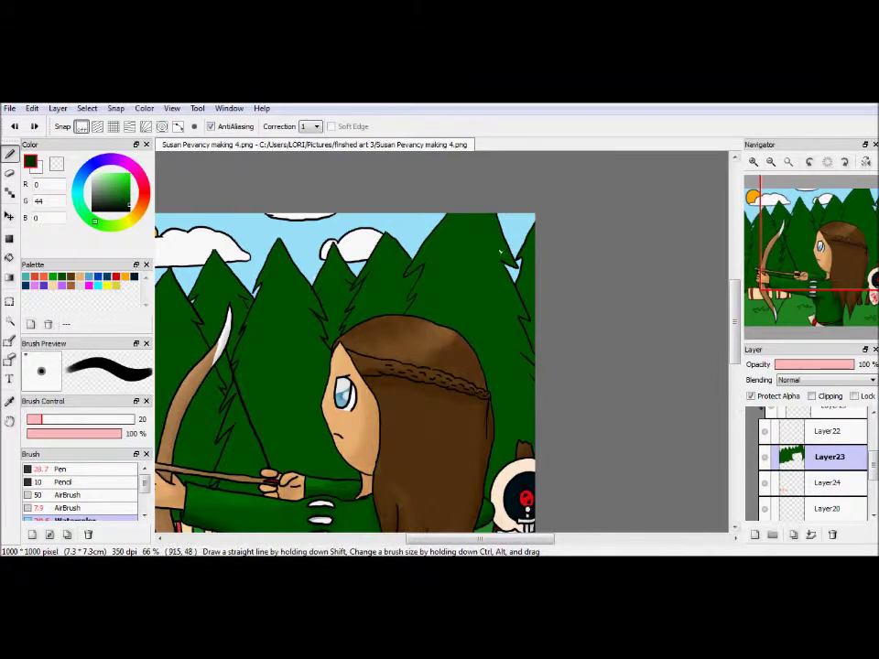
pyautogui.moveTo(526, 292); pyautogui.dragTo(550, 403)
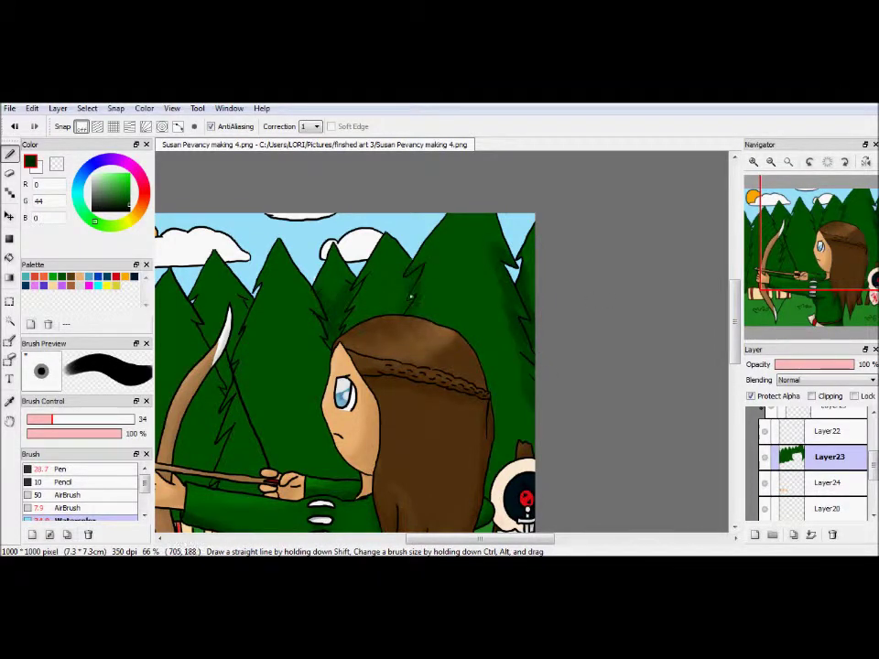
pyautogui.moveTo(424, 327); pyautogui.dragTo(516, 305)
# Step: Lower Watercolor to 11% opacity and blend greens (8, 85, 7) and (39, 126, 38) over the pine trees on Layer23
pyautogui.moveTo(118, 433); pyautogui.dragTo(36, 433)
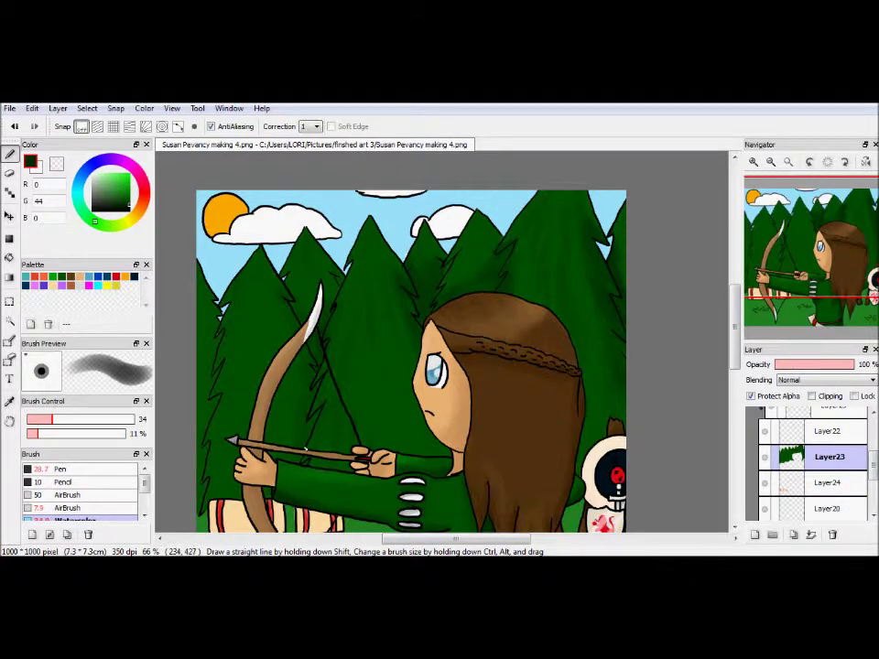
pyautogui.keyDown('alt'); pyautogui.click(268, 285); pyautogui.keyUp('alt')
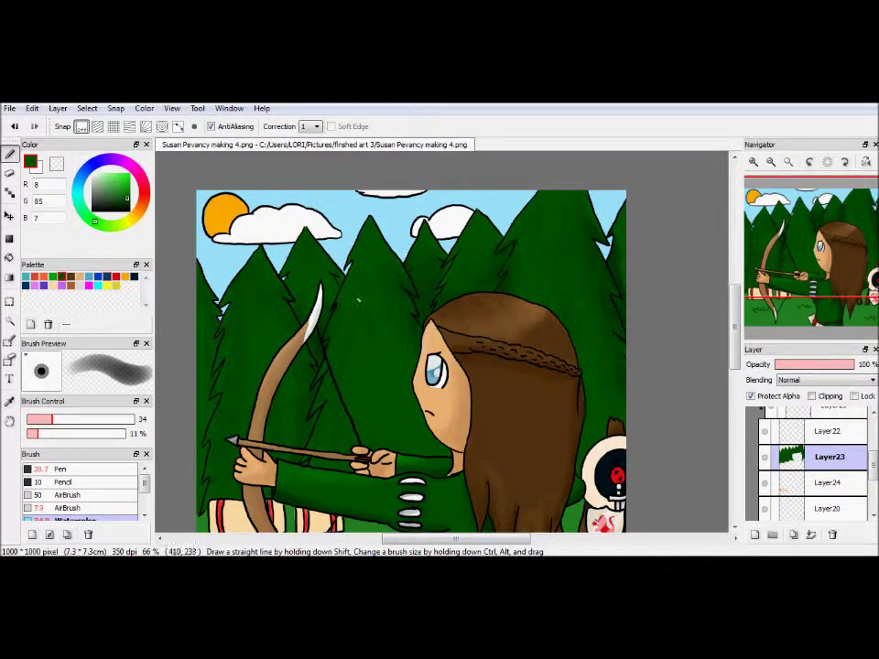
pyautogui.keyDown('alt'); pyautogui.click(357, 253); pyautogui.keyUp('alt')
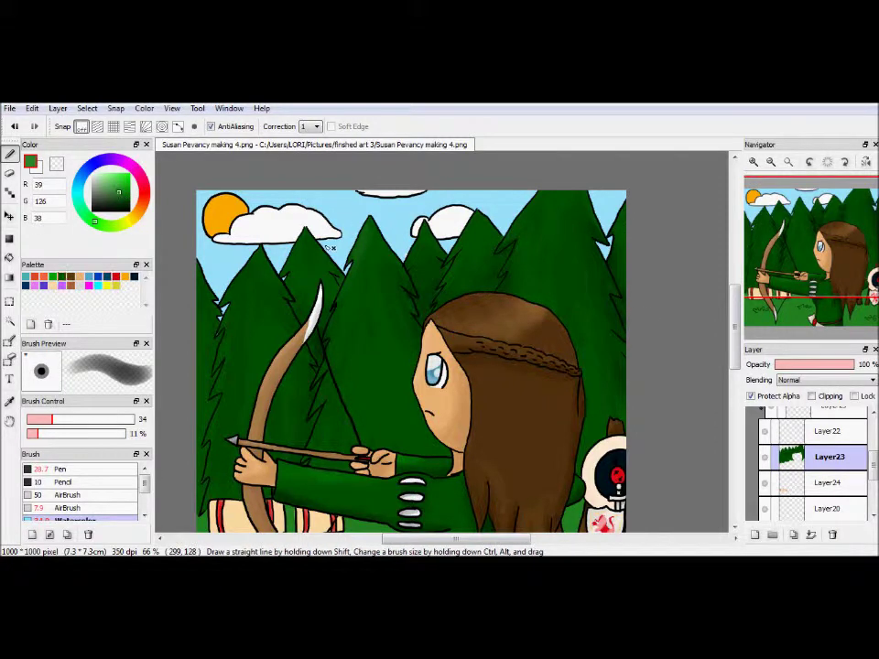
# Step: Protect Layer24's alpha and shade the cream rolls in tan and their stripes in dark red (165, 0, 10), using Watercolor at size 15 for the red
pyautogui.moveTo(770, 275)
pyautogui.mouseDown()
pyautogui.moveTo(781, 290)
pyautogui.moveTo(796, 275)
pyautogui.mouseUp()
pyautogui.click(768, 483)
pyautogui.click(751, 396)
pyautogui.keyDown('alt'); pyautogui.click(334, 397); pyautogui.keyUp('alt')
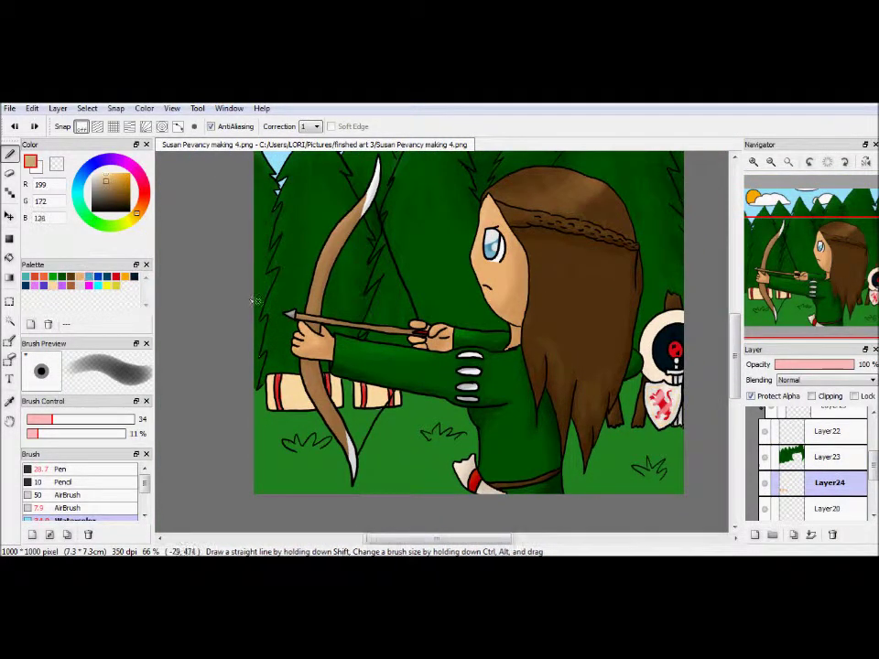
pyautogui.keyDown('alt'); pyautogui.click(358, 404); pyautogui.keyUp('alt')
pyautogui.moveTo(358, 405); pyautogui.dragTo(329, 383)
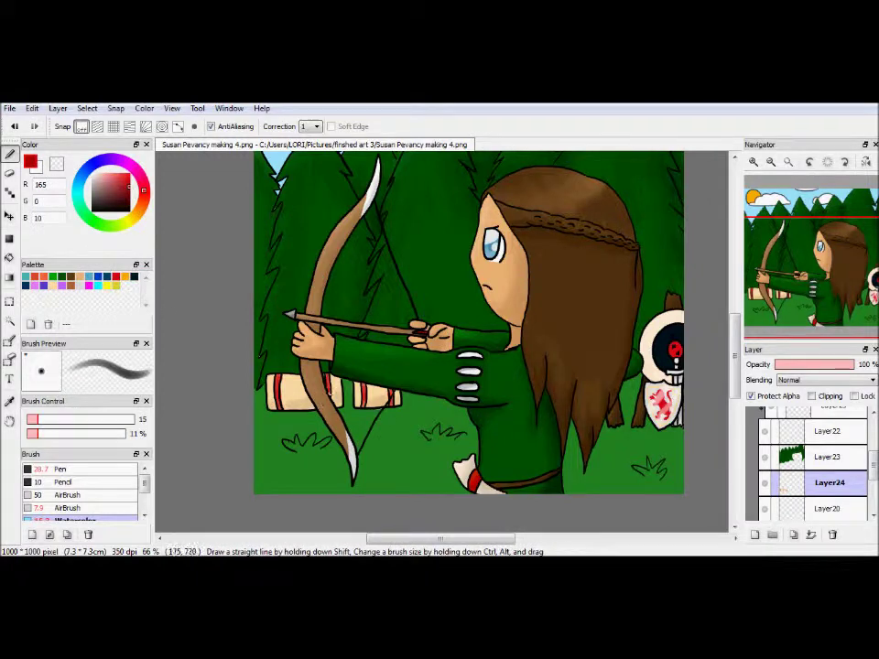
# Step: On Layer20, shade the figure's mask in (195, 170, 146) with Watercolor at size 20 and highlight it in white (255, 255, 255) at size 11
pyautogui.scroll(5, 641, 366)
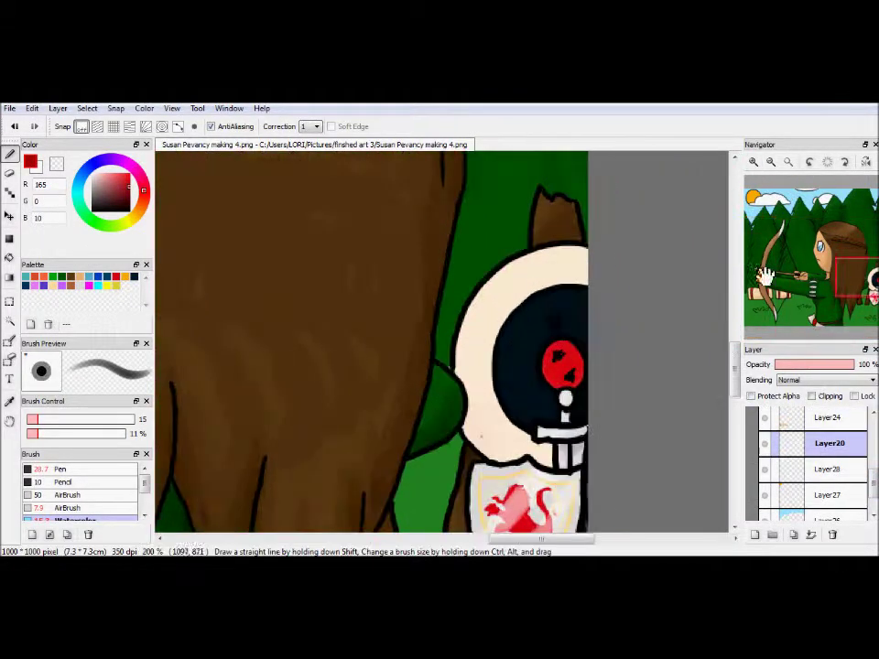
pyautogui.keyDown('alt'); pyautogui.click(382, 327); pyautogui.keyUp('alt')
pyautogui.moveTo(381, 327); pyautogui.dragTo(385, 327)
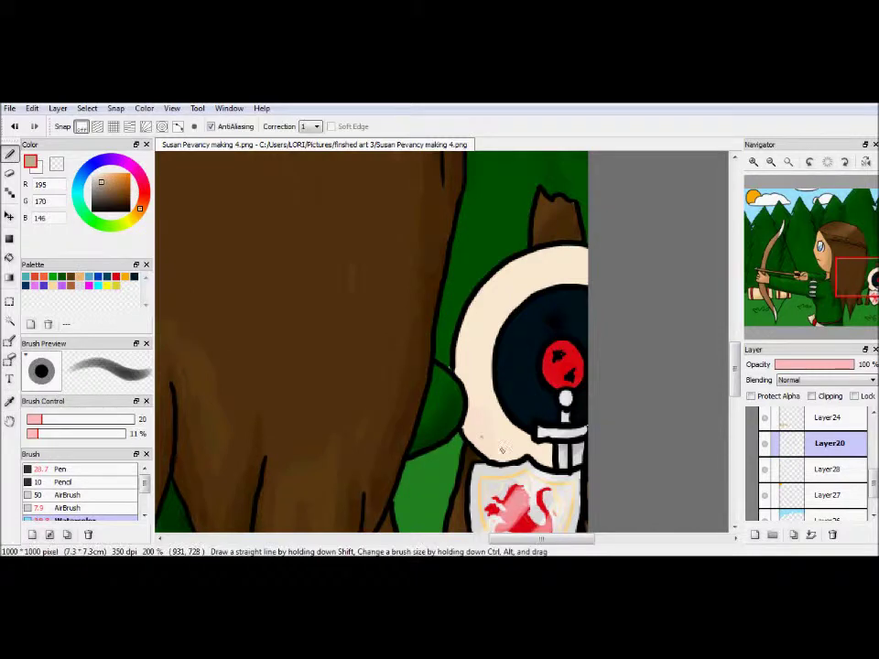
pyautogui.keyDown('alt'); pyautogui.click(481, 428); pyautogui.keyUp('alt')
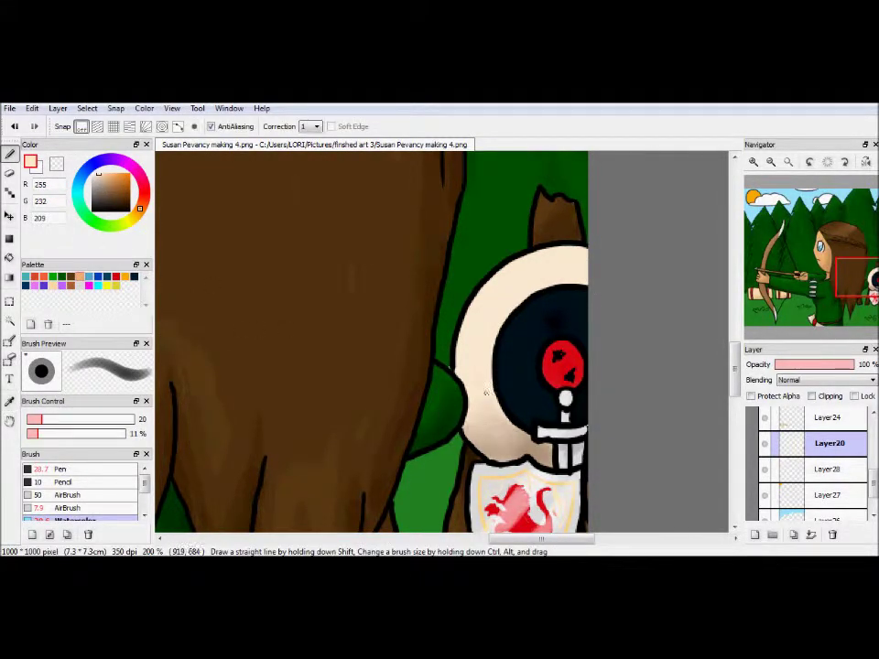
pyautogui.keyDown('alt'); pyautogui.click(377, 306); pyautogui.keyUp('alt')
pyautogui.keyDown('alt'); pyautogui.click(559, 357); pyautogui.keyUp('alt')
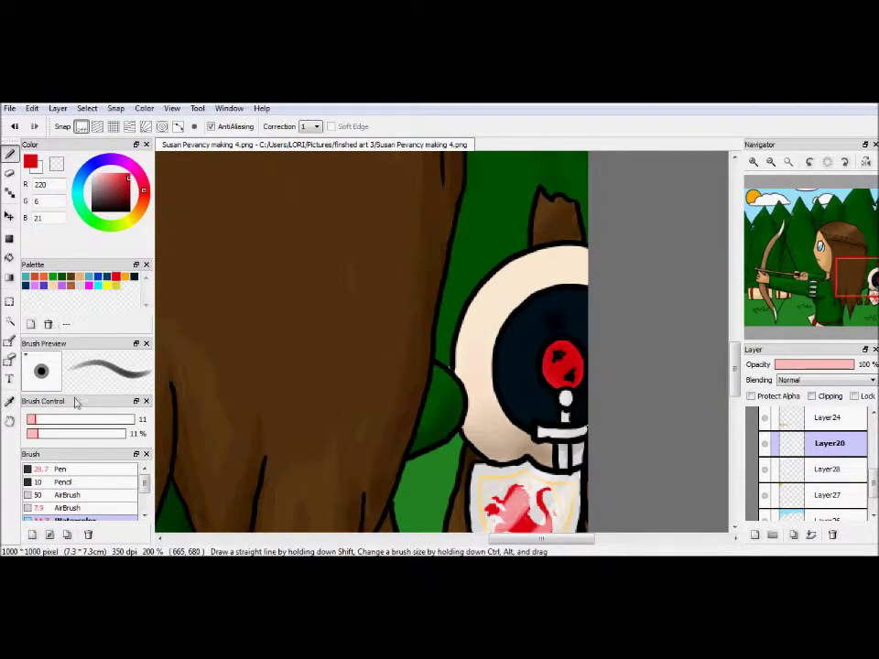
pyautogui.keyDown('alt'); pyautogui.click(524, 274); pyautogui.keyUp('alt')
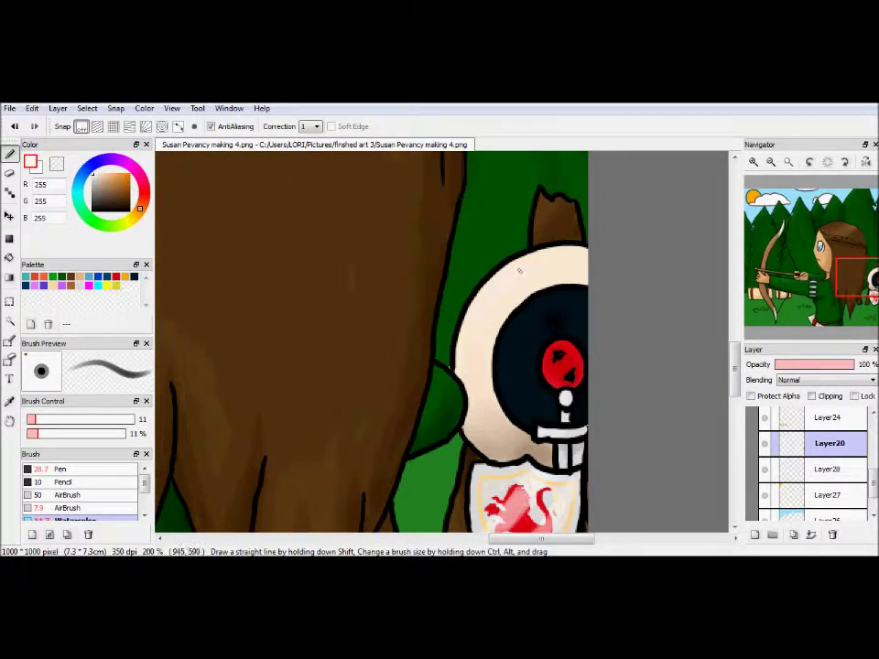
# Step: Protect Layer28's alpha and shade the clouds with light grey (222, 222, 222) and white (255, 255, 255), using Watercolor at size 48
pyautogui.scroll(-5, 526, 268)
pyautogui.click(829, 469)
pyautogui.scroll(4, 183, 229)
pyautogui.click(80, 284)
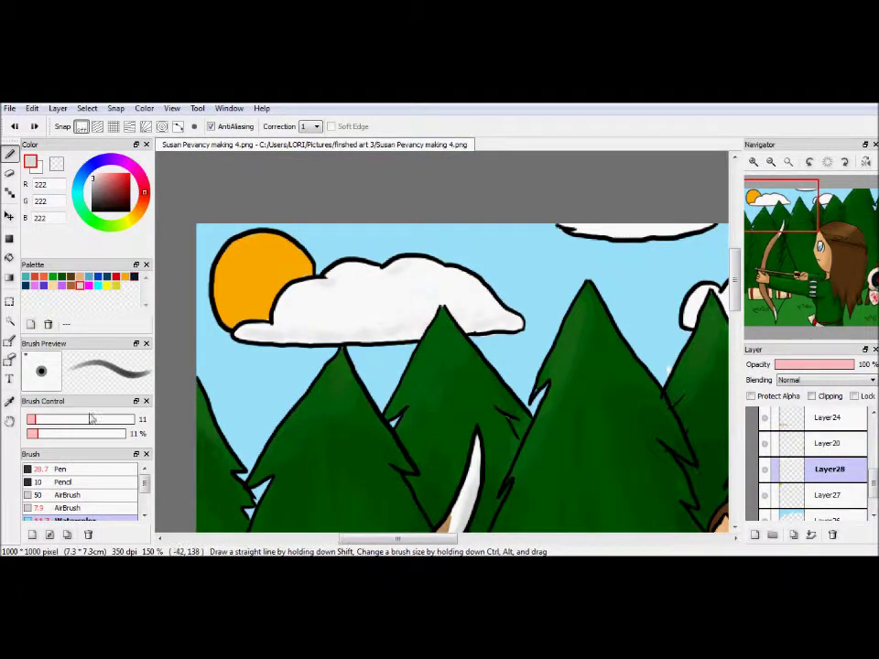
pyautogui.click(61, 420)
pyautogui.click(751, 395)
pyautogui.moveTo(607, 211); pyautogui.dragTo(475, 327)
pyautogui.moveTo(470, 262); pyautogui.dragTo(249, 310)
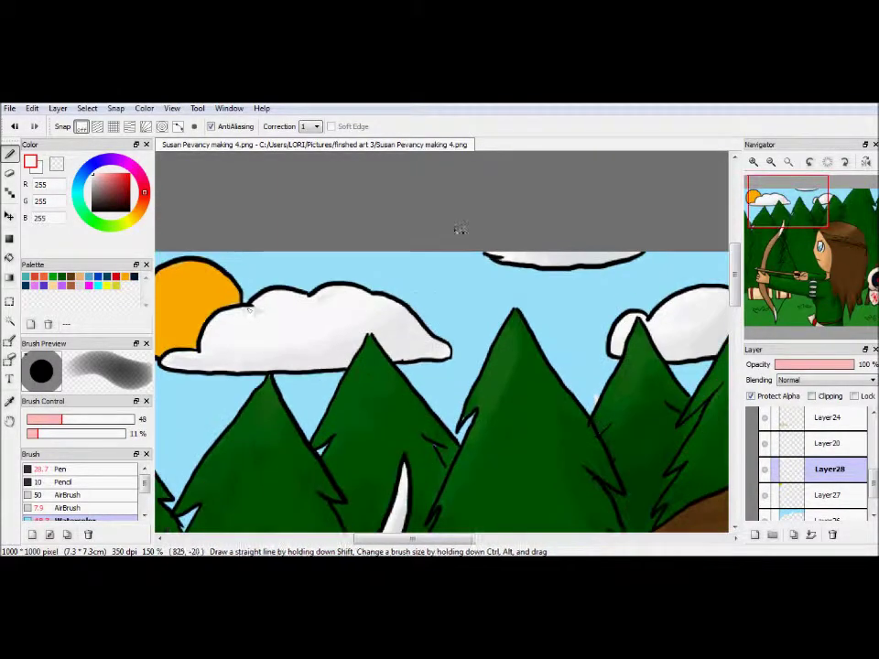
# Step: Paint pale (255, 236, 200) swirls on the sun on Layer27 with Watercolor at sizes 17 and 8, blending with orange (255, 173, 6)
pyautogui.click(771, 161)
pyautogui.click(770, 161)
pyautogui.click(830, 494)
pyautogui.click(753, 161)
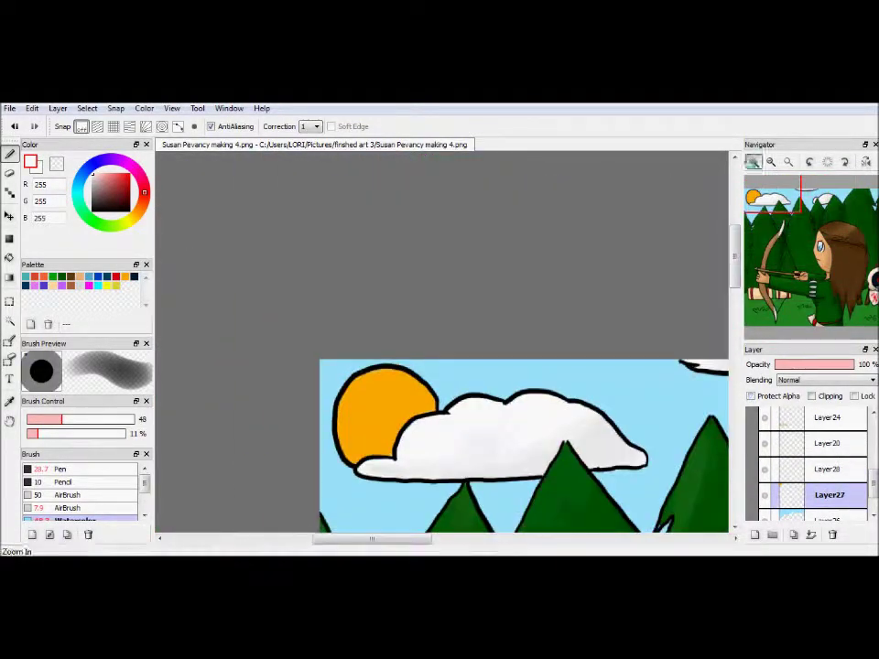
pyautogui.click(753, 161)
pyautogui.click(136, 213)
pyautogui.click(99, 174)
pyautogui.moveTo(62, 420); pyautogui.dragTo(41, 419)
pyautogui.moveTo(284, 275); pyautogui.dragTo(302, 348)
pyautogui.moveTo(274, 302); pyautogui.dragTo(312, 385)
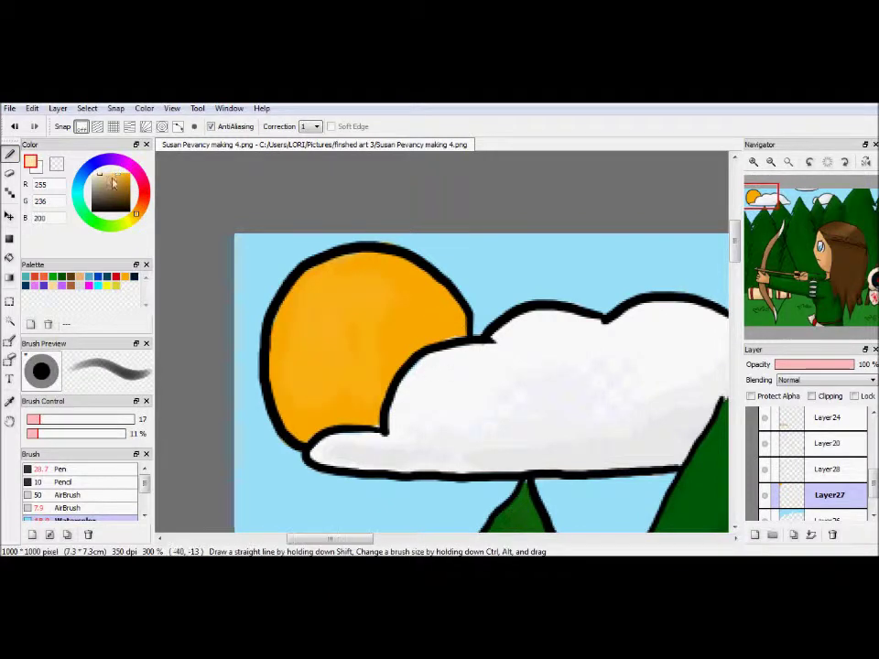
pyautogui.moveTo(41, 419); pyautogui.dragTo(32, 419)
pyautogui.moveTo(314, 358)
pyautogui.mouseDown()
pyautogui.moveTo(334, 287)
pyautogui.moveTo(314, 367)
pyautogui.mouseUp()
pyautogui.keyDown('alt'); pyautogui.click(348, 303); pyautogui.keyUp('alt')
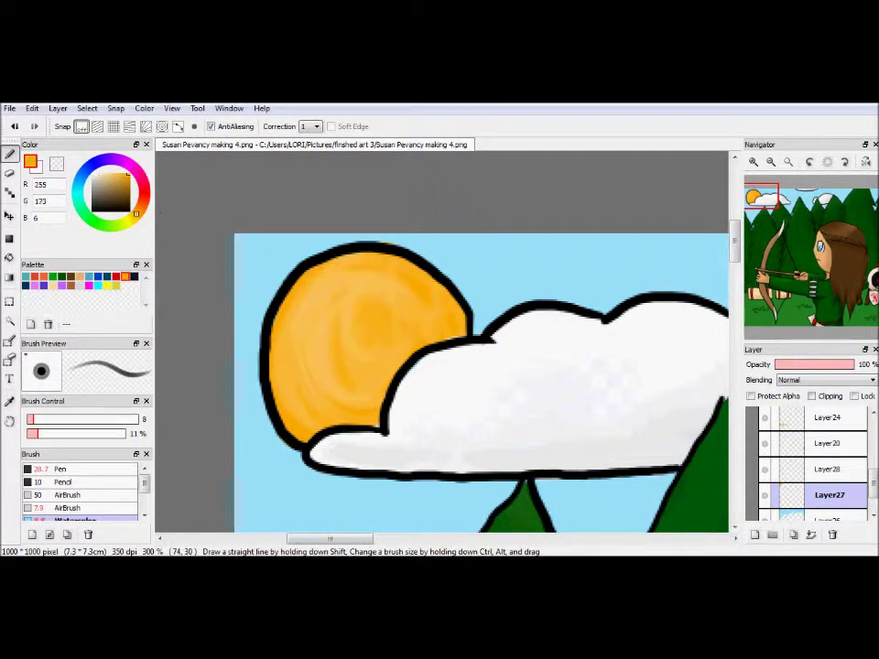
# Step: Shade the sky on Layer26 with Watercolor at size 55 in blue (83, 172, 205), then soften it with (153, 227, 255) at size 500
pyautogui.scroll(-3, 447, 357)
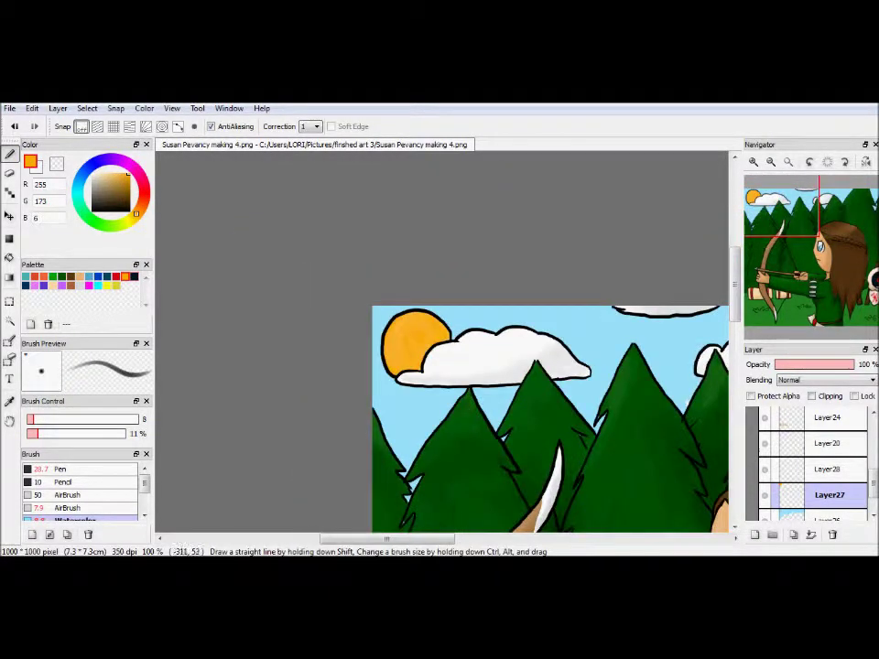
pyautogui.click(66, 419)
pyautogui.moveTo(421, 324); pyautogui.dragTo(281, 165)
pyautogui.scroll(-1, 281, 165)
pyautogui.keyDown('alt'); pyautogui.click(240, 284); pyautogui.keyUp('alt')
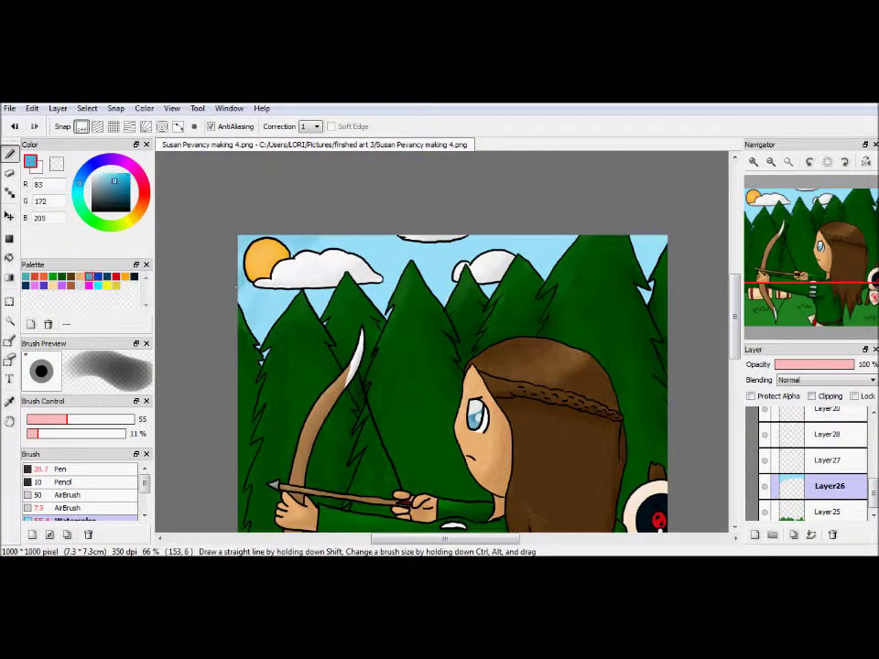
pyautogui.click(106, 174)
pyautogui.click(131, 419)
pyautogui.moveTo(549, 458); pyautogui.dragTo(612, 250)
# Step: Protect Layer25's alpha and shade the grass with greens (50, 169, 48) and (36, 147, 34), using Watercolor at size 73 and 37% opacity
pyautogui.click(829, 512)
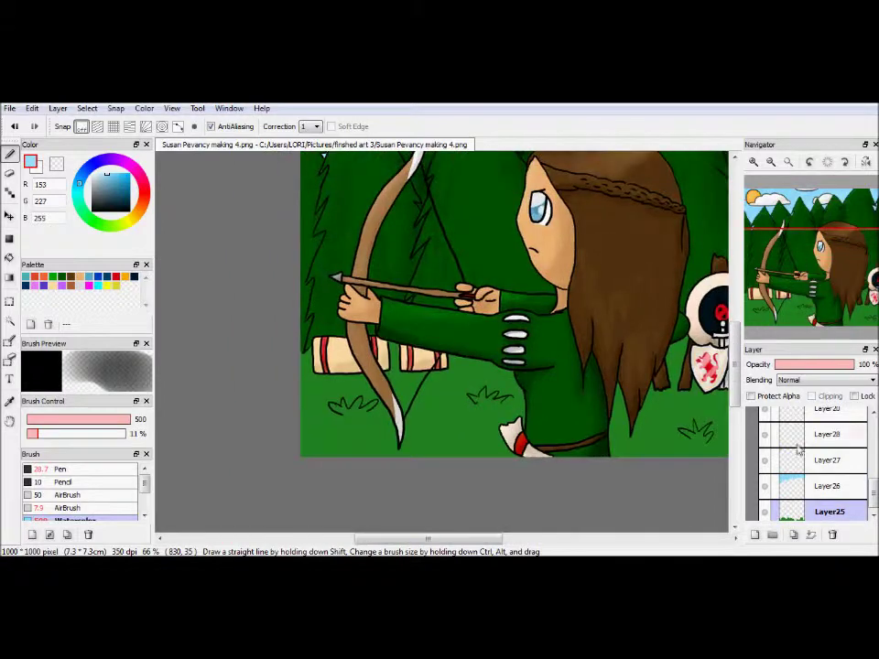
pyautogui.click(751, 395)
pyautogui.keyDown('alt'); pyautogui.click(384, 407); pyautogui.keyUp('alt')
pyautogui.click(79, 420)
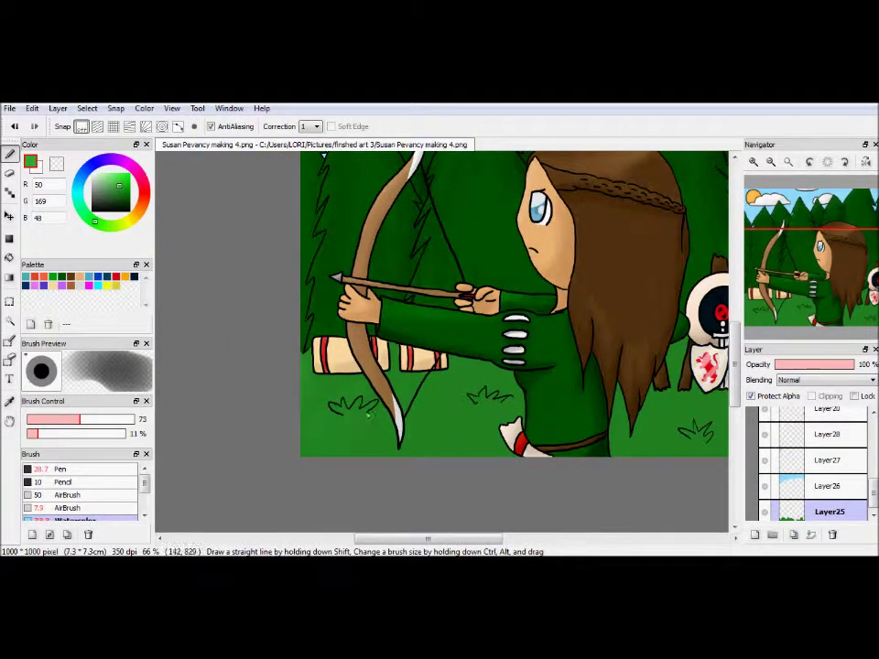
pyautogui.click(62, 433)
pyautogui.moveTo(641, 393)
pyautogui.mouseDown()
pyautogui.moveTo(495, 393)
pyautogui.moveTo(483, 443)
pyautogui.mouseUp()
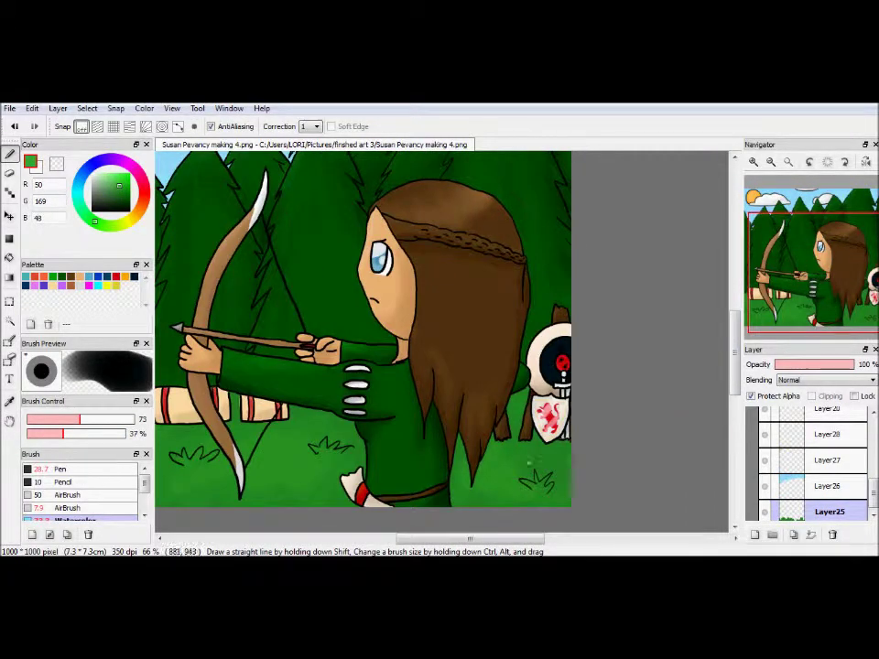
pyautogui.keyDown('alt'); pyautogui.click(314, 504); pyautogui.keyUp('alt')
pyautogui.moveTo(444, 482); pyautogui.dragTo(565, 474)
pyautogui.keyDown('alt'); pyautogui.click(325, 455); pyautogui.keyUp('alt')
pyautogui.keyDown('alt'); pyautogui.click(331, 457); pyautogui.keyUp('alt')
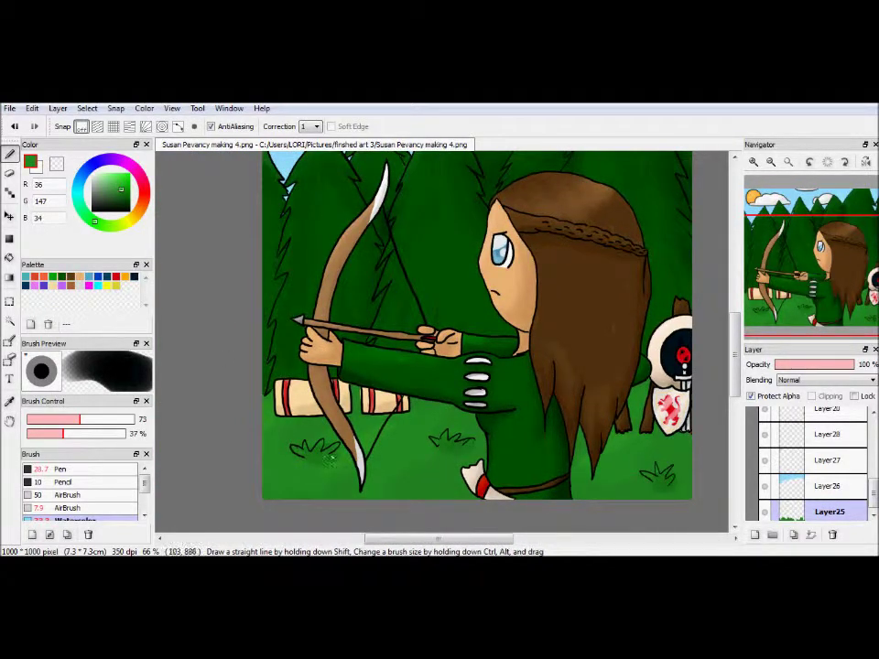
# Step: Brush pale yellow (255, 221, 162) highlights onto the cream rolls on Layer24 with Watercolor at size 16 and 37% opacity
pyautogui.scroll(-2, 345, 488)
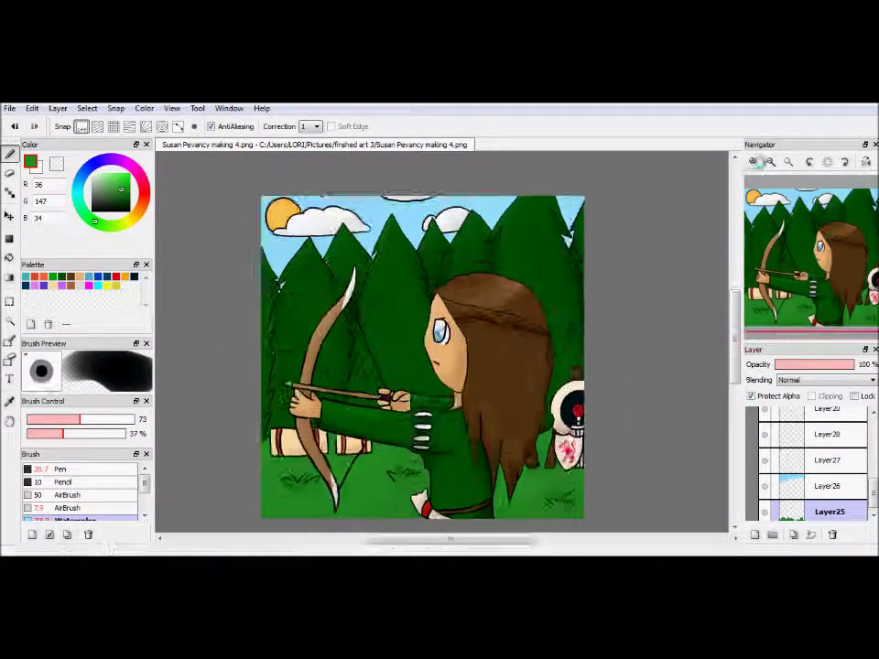
pyautogui.scroll(5, 346, 488)
pyautogui.click(825, 459)
pyautogui.press('e')
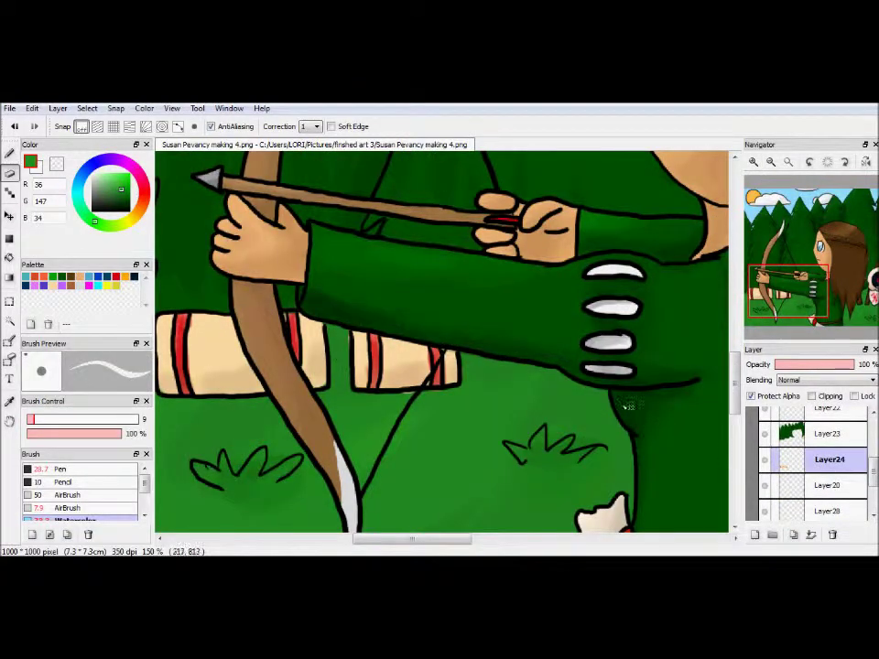
pyautogui.keyDown('alt'); pyautogui.click(196, 348); pyautogui.keyUp('alt')
pyautogui.press('n')
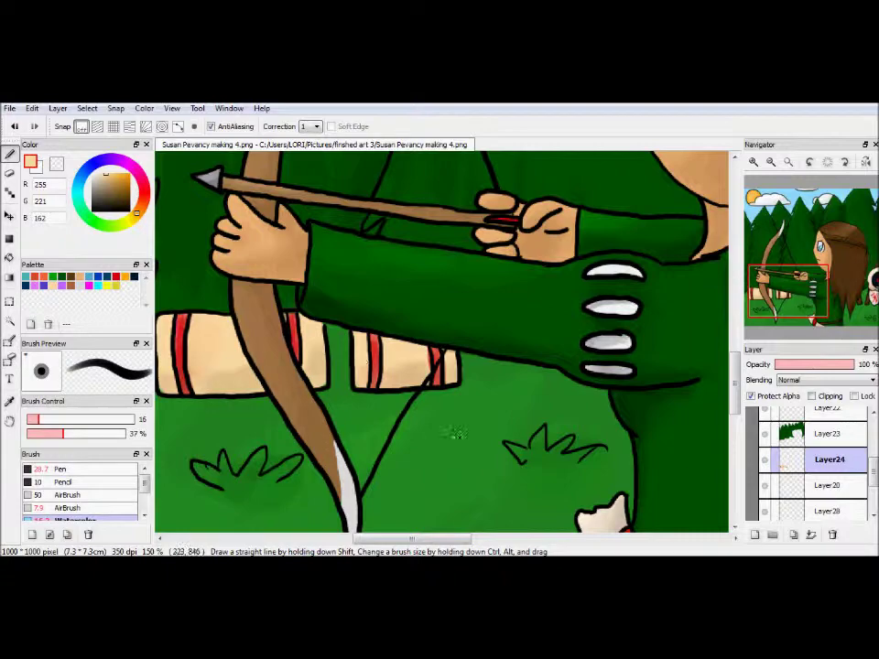
pyautogui.scroll(-3, 785, 255)
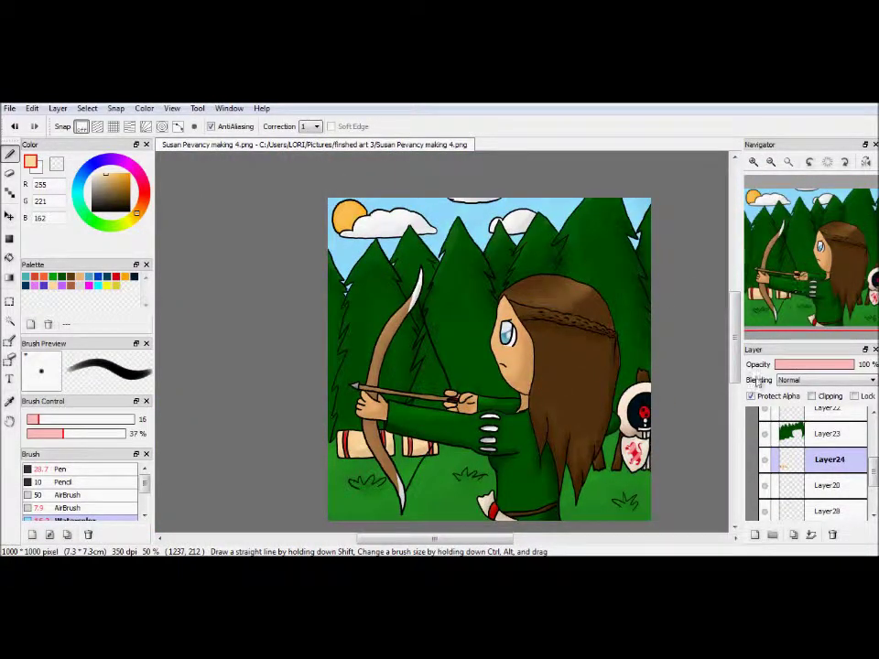
pyautogui.scroll(3, 760, 256)
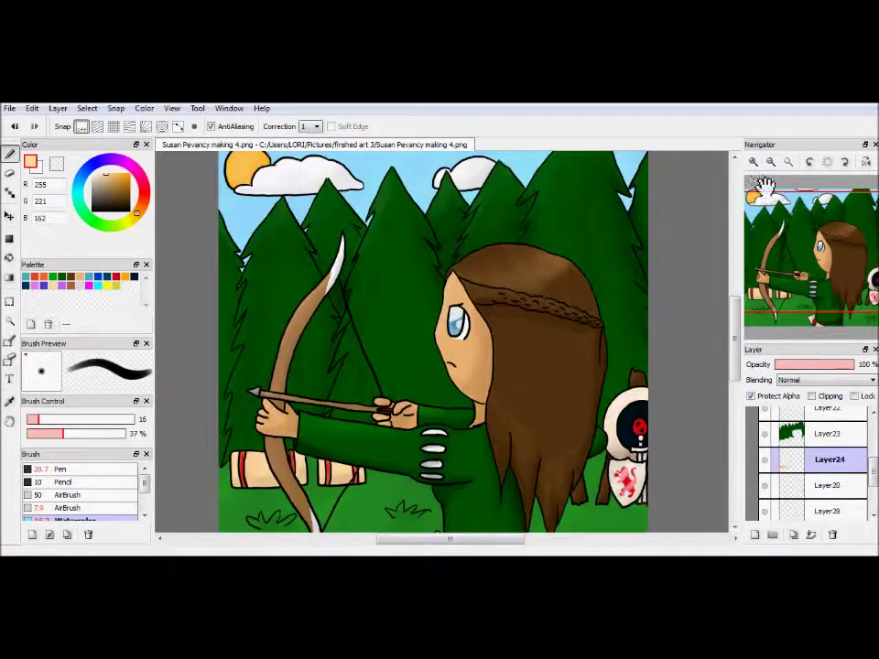
pyautogui.scroll(-2, 603, 327)
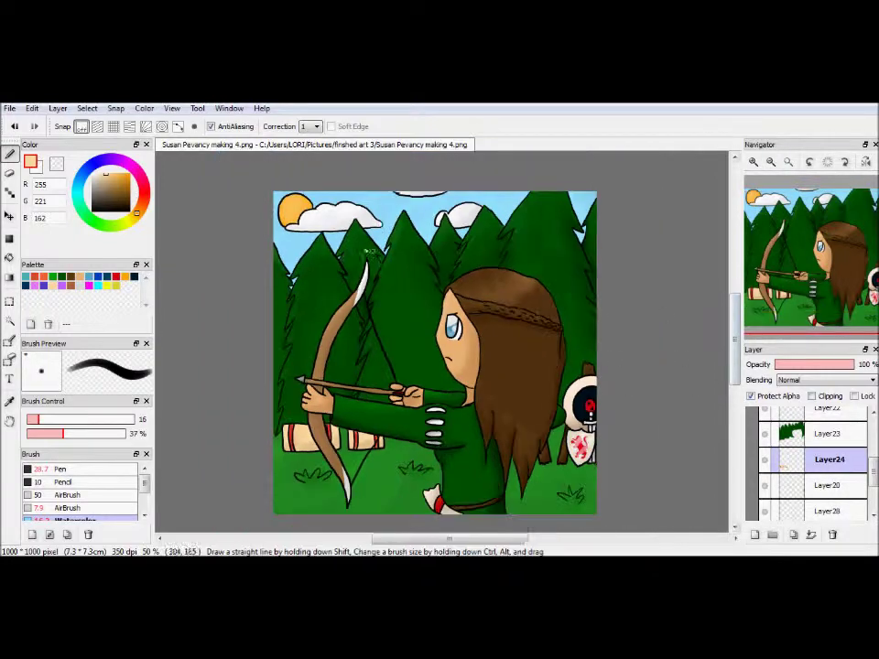